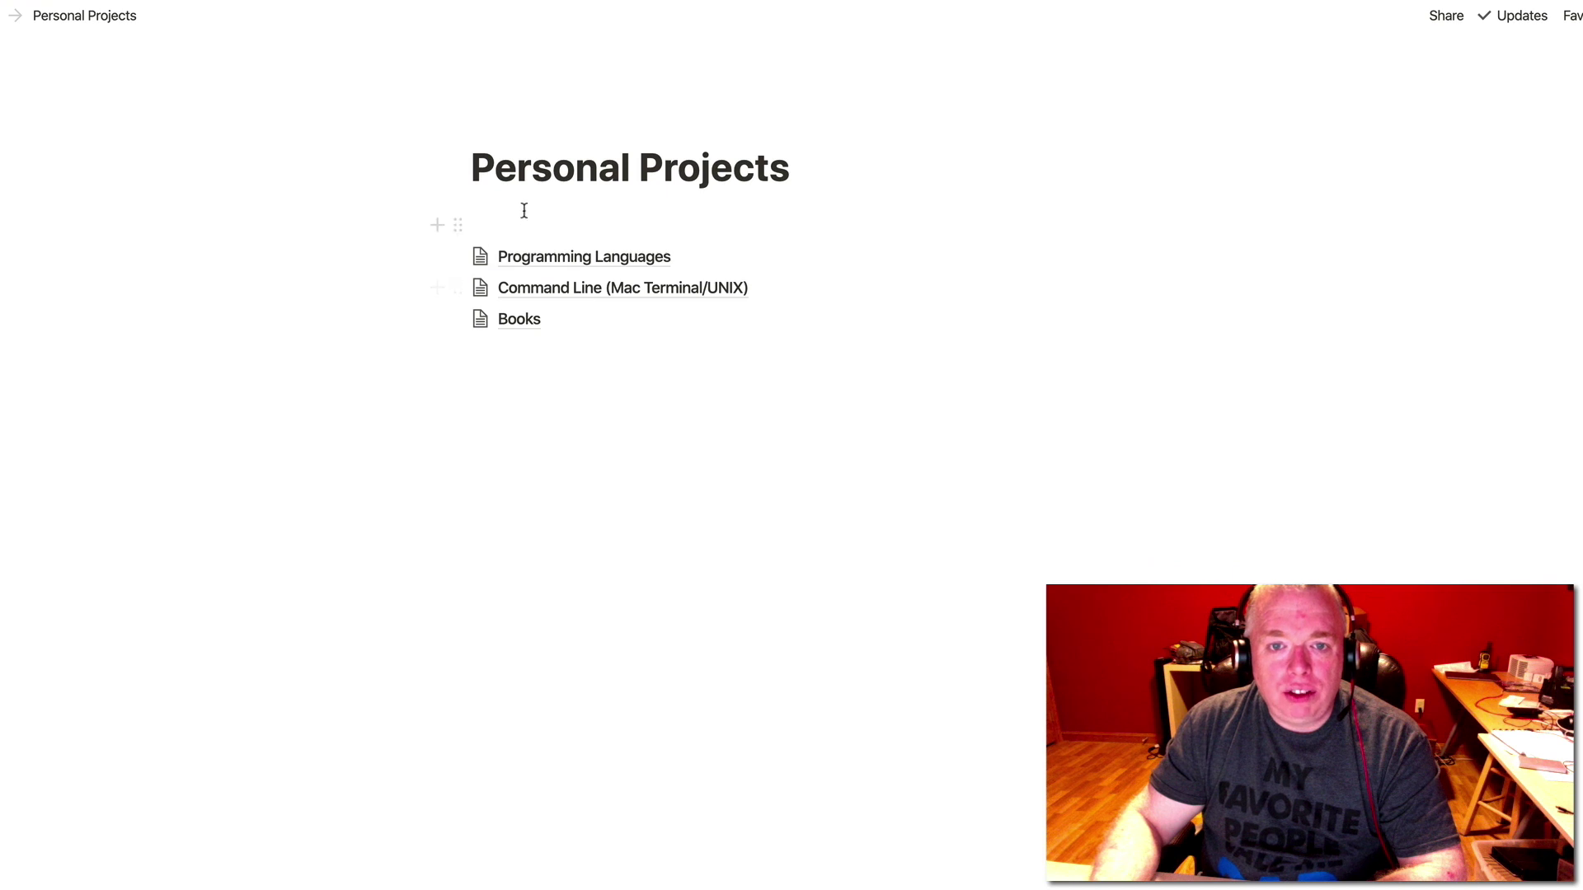
Step: Insert a full-page Board below Books via /board, then return to Personal Projects
left_click(511, 349)
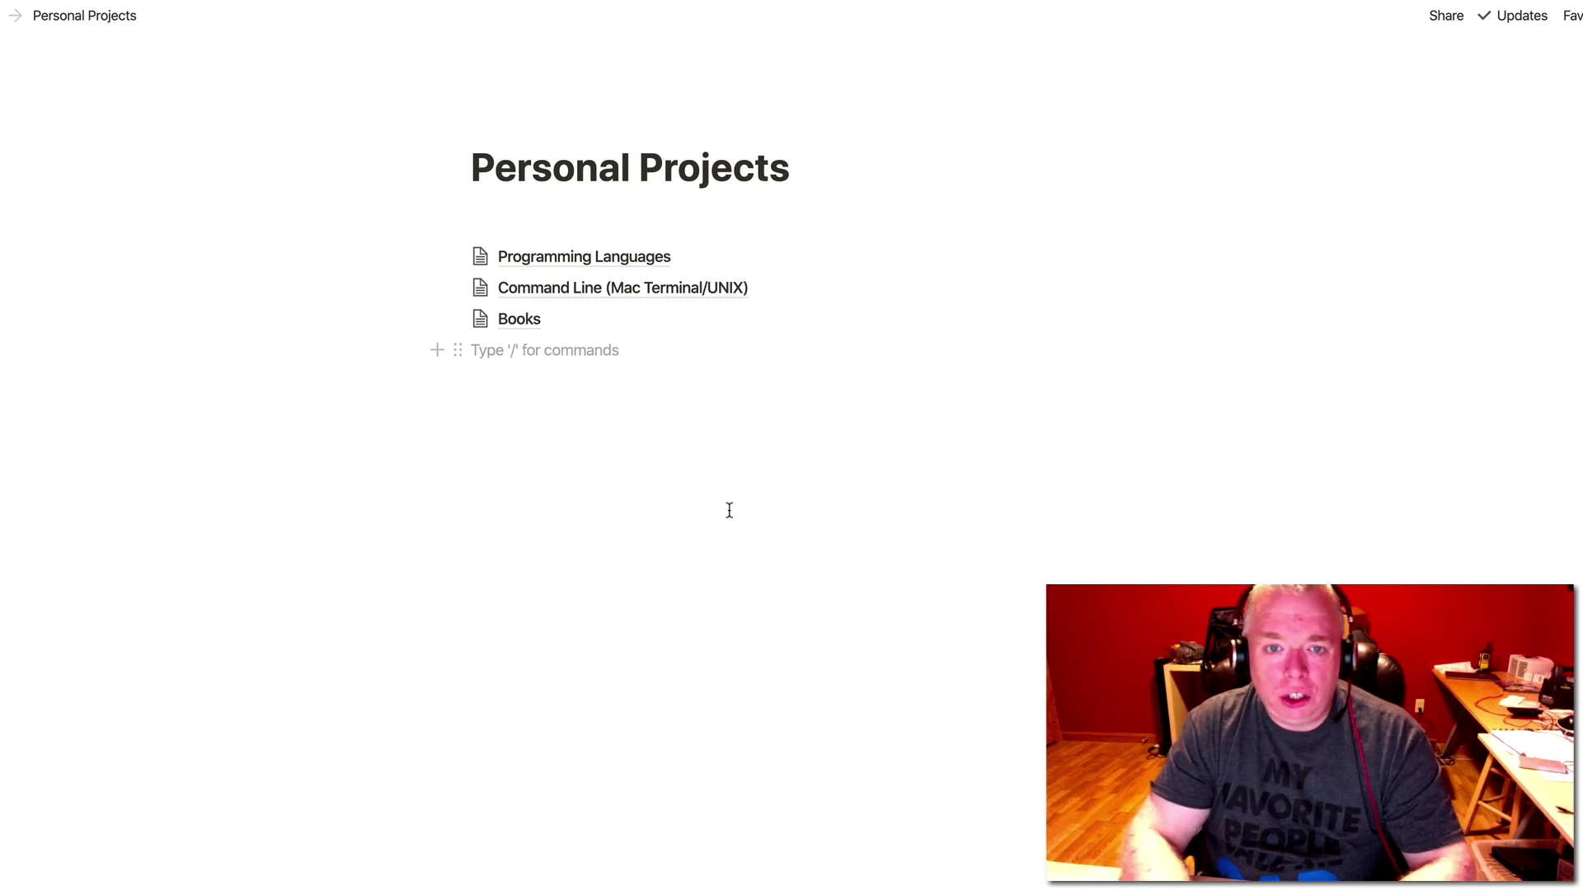
type("/")
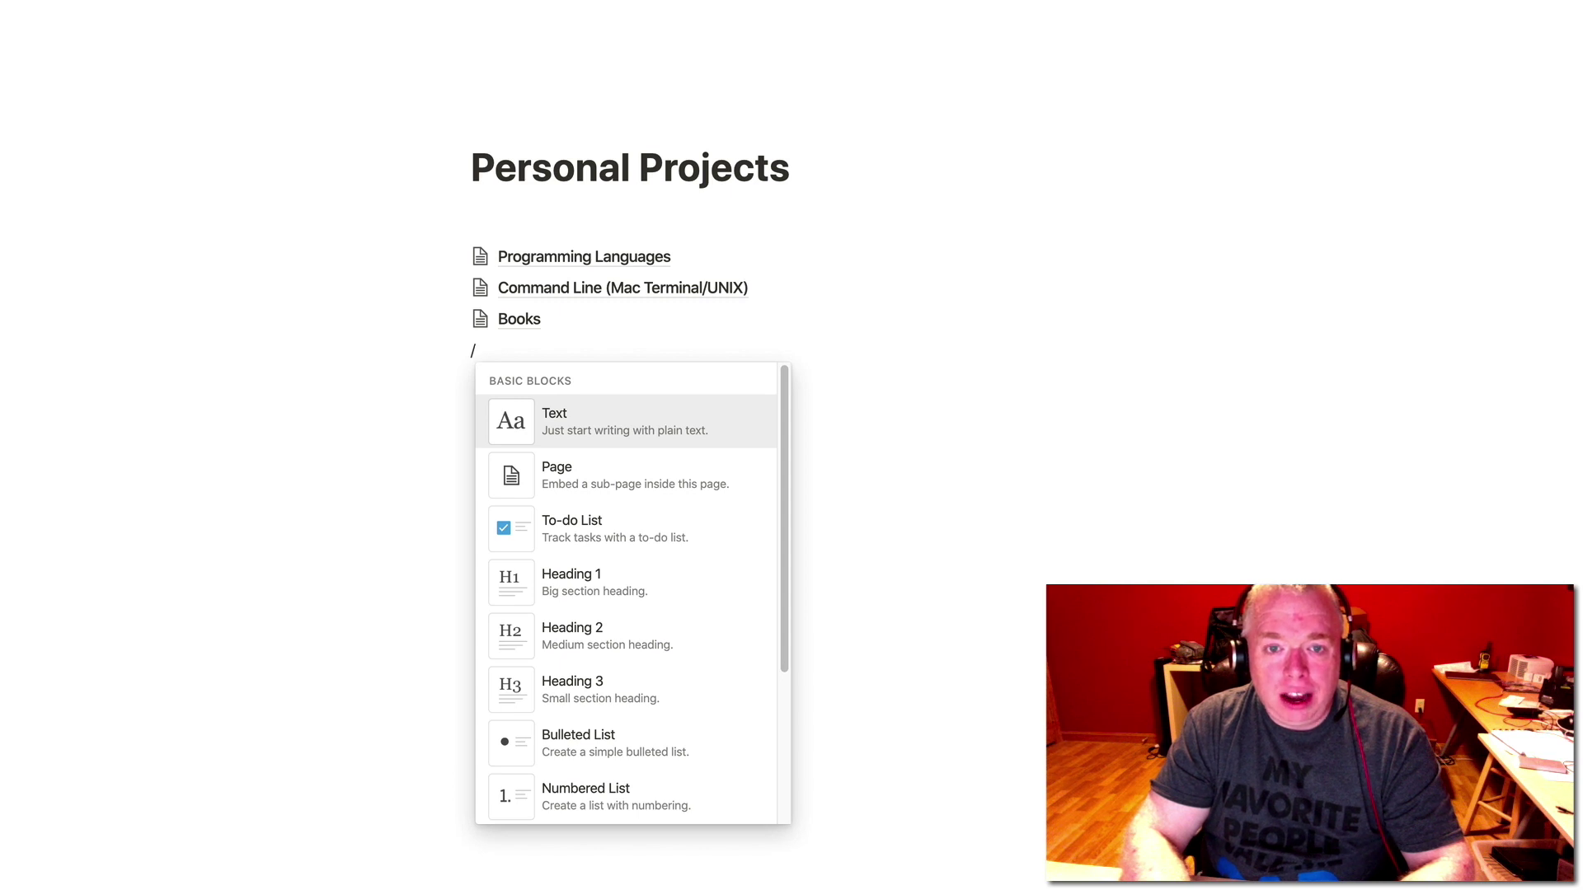
type("boar")
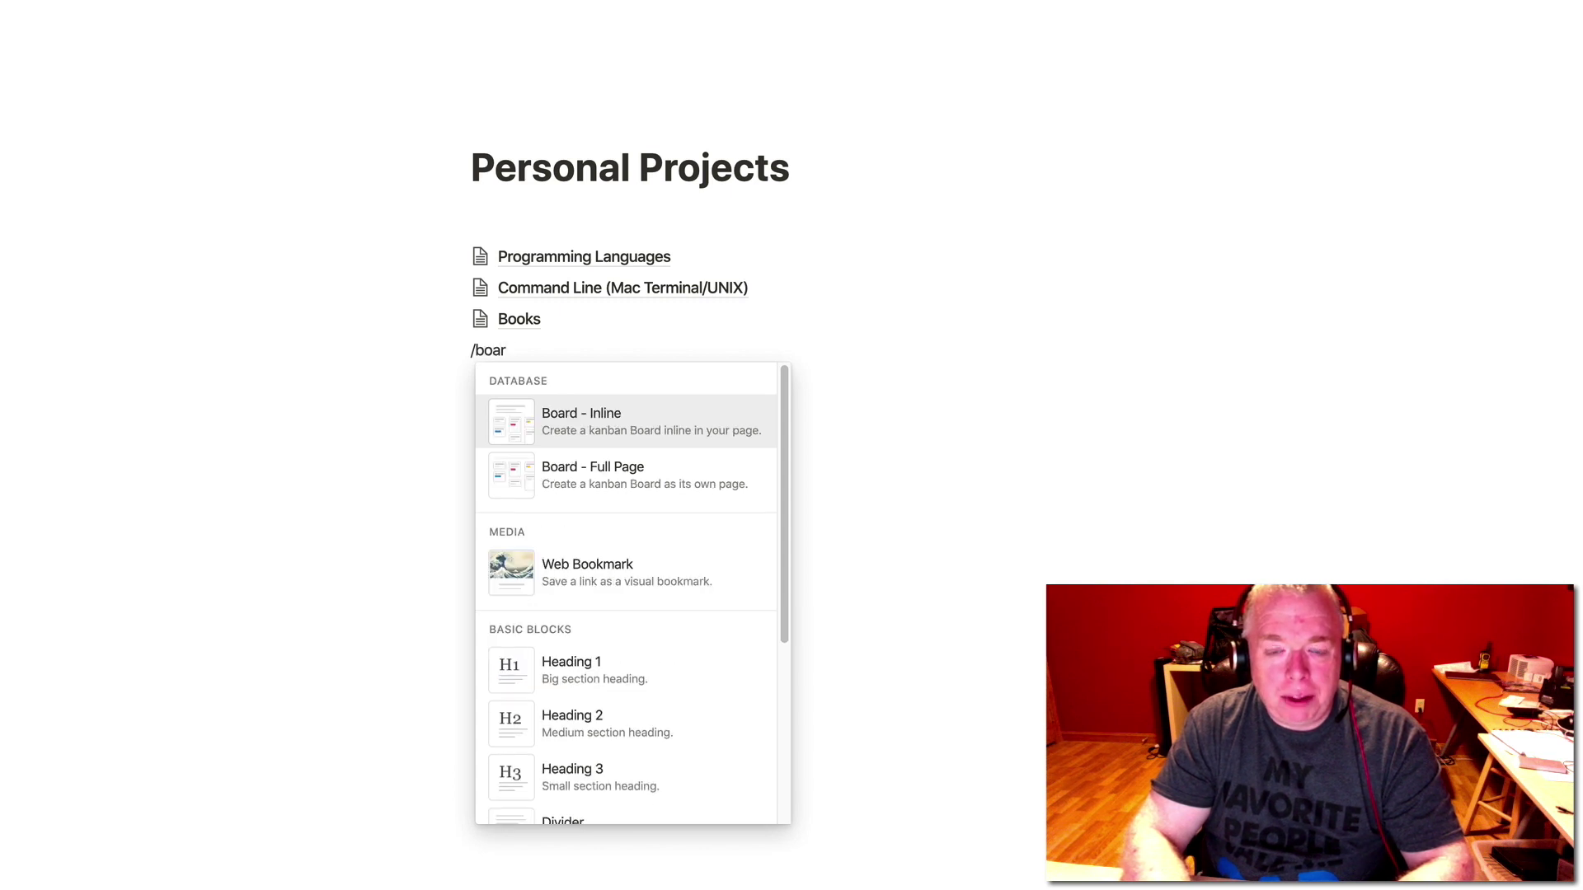
type("d")
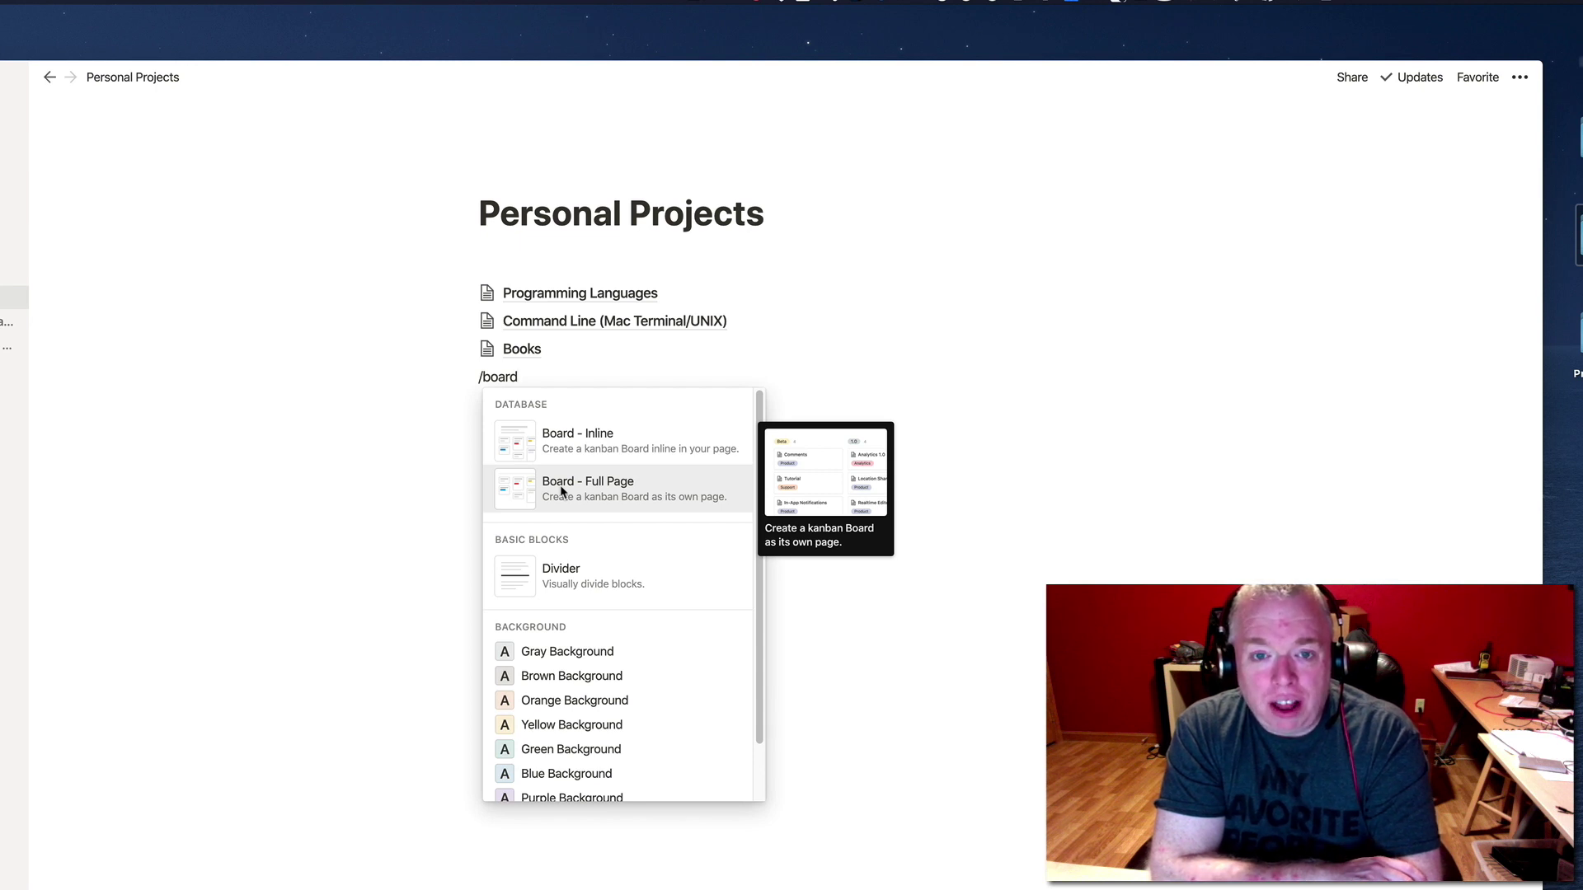
left_click(561, 490)
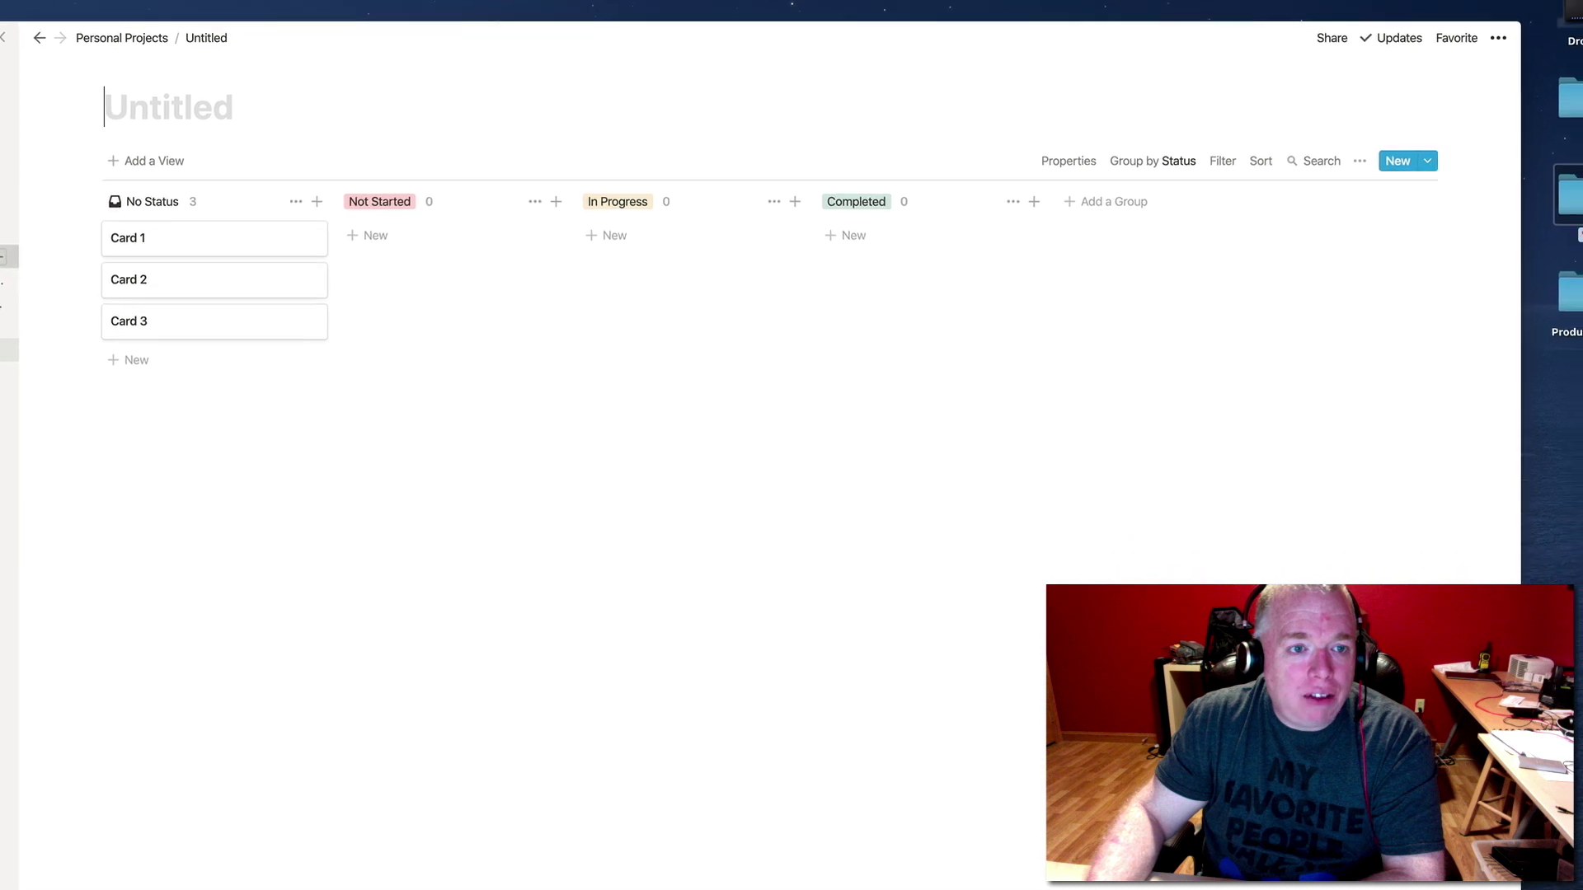
key("super+bracketleft")
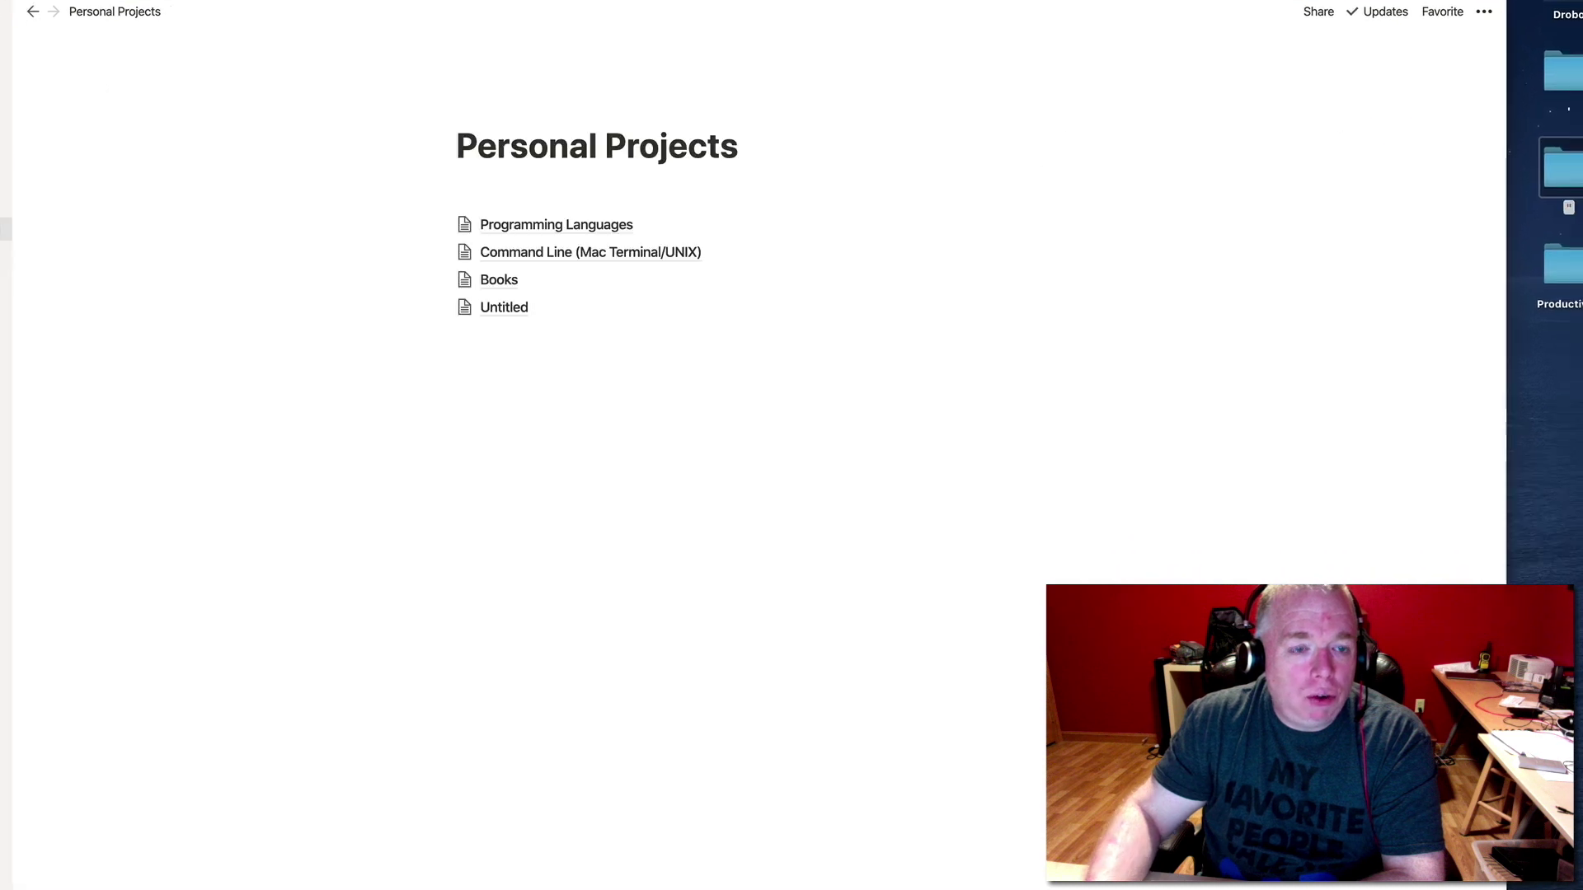
Step: Title the board 'Kanban Board', give it an icon, and describe it as 'This is a kanban board!'
left_click(504, 307)
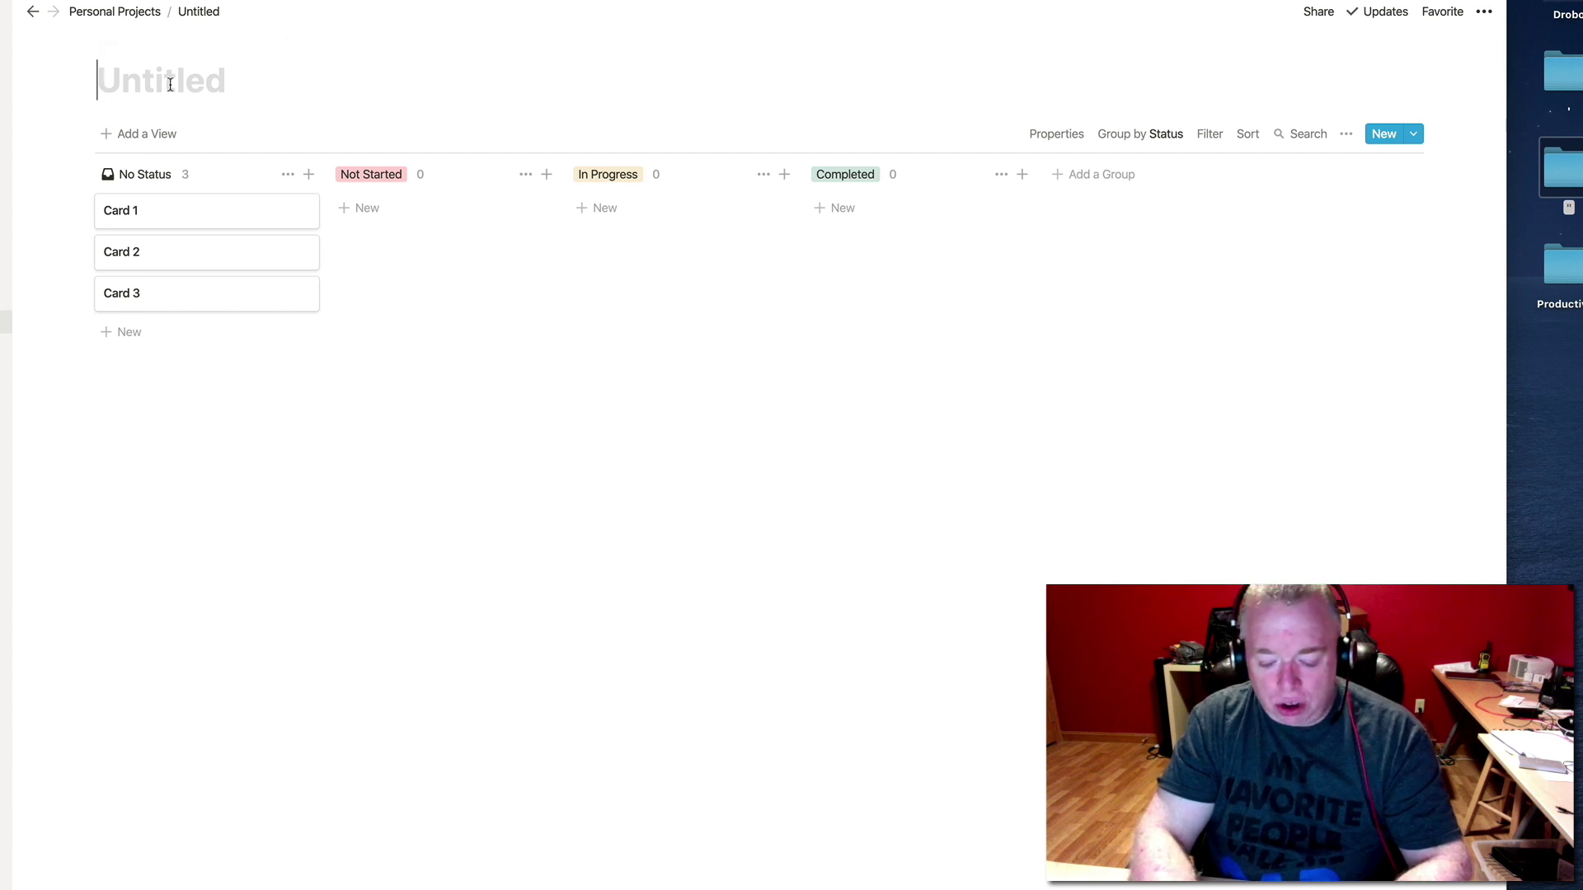
type("Kanb")
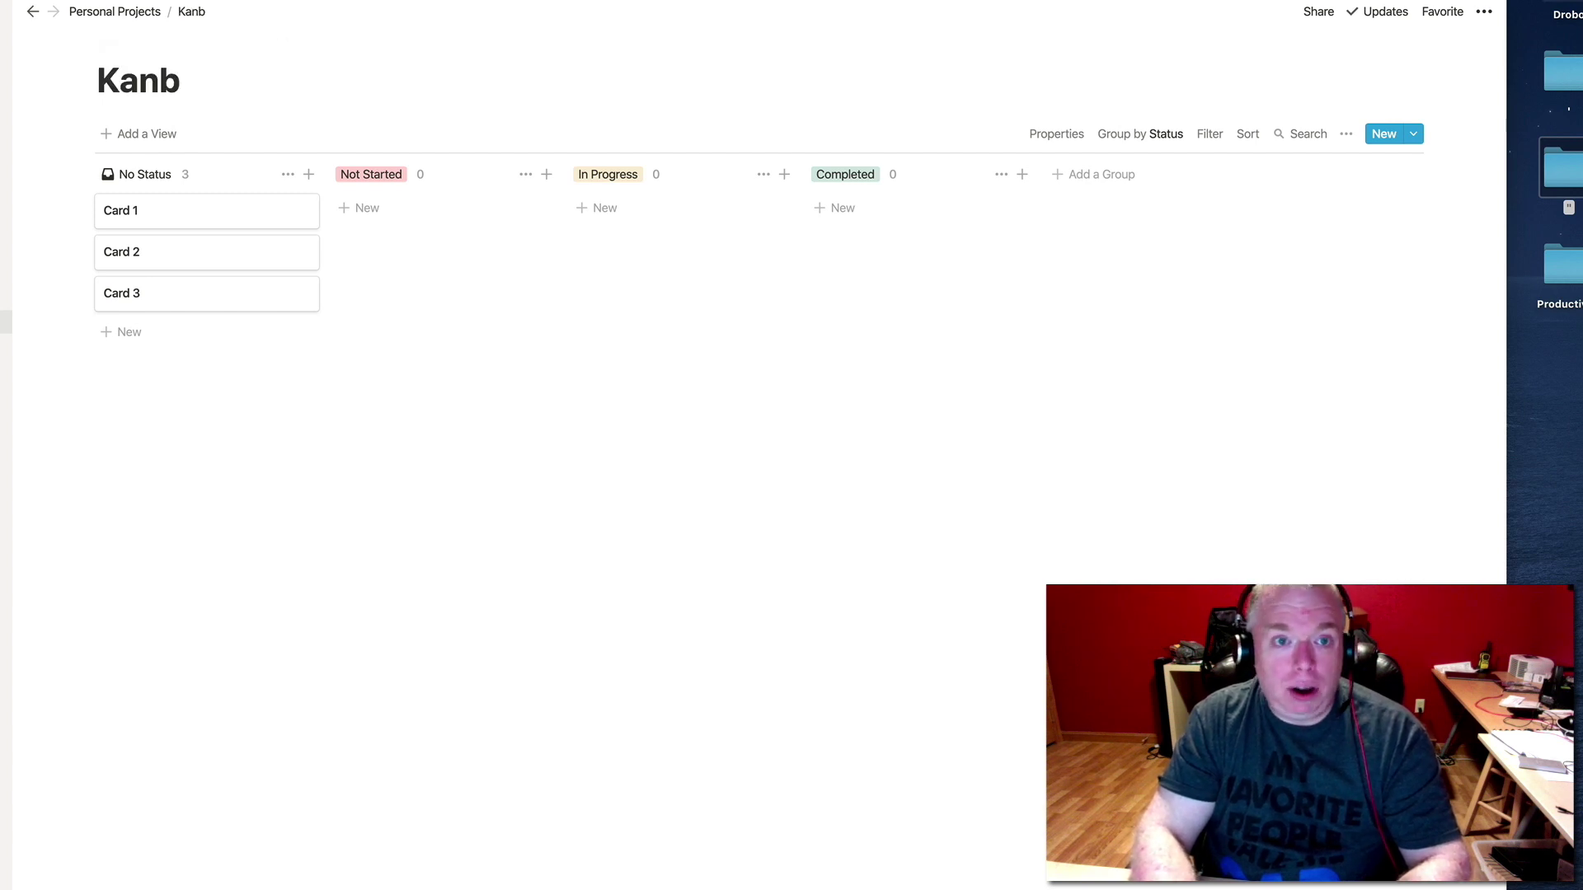
type("an Boar")
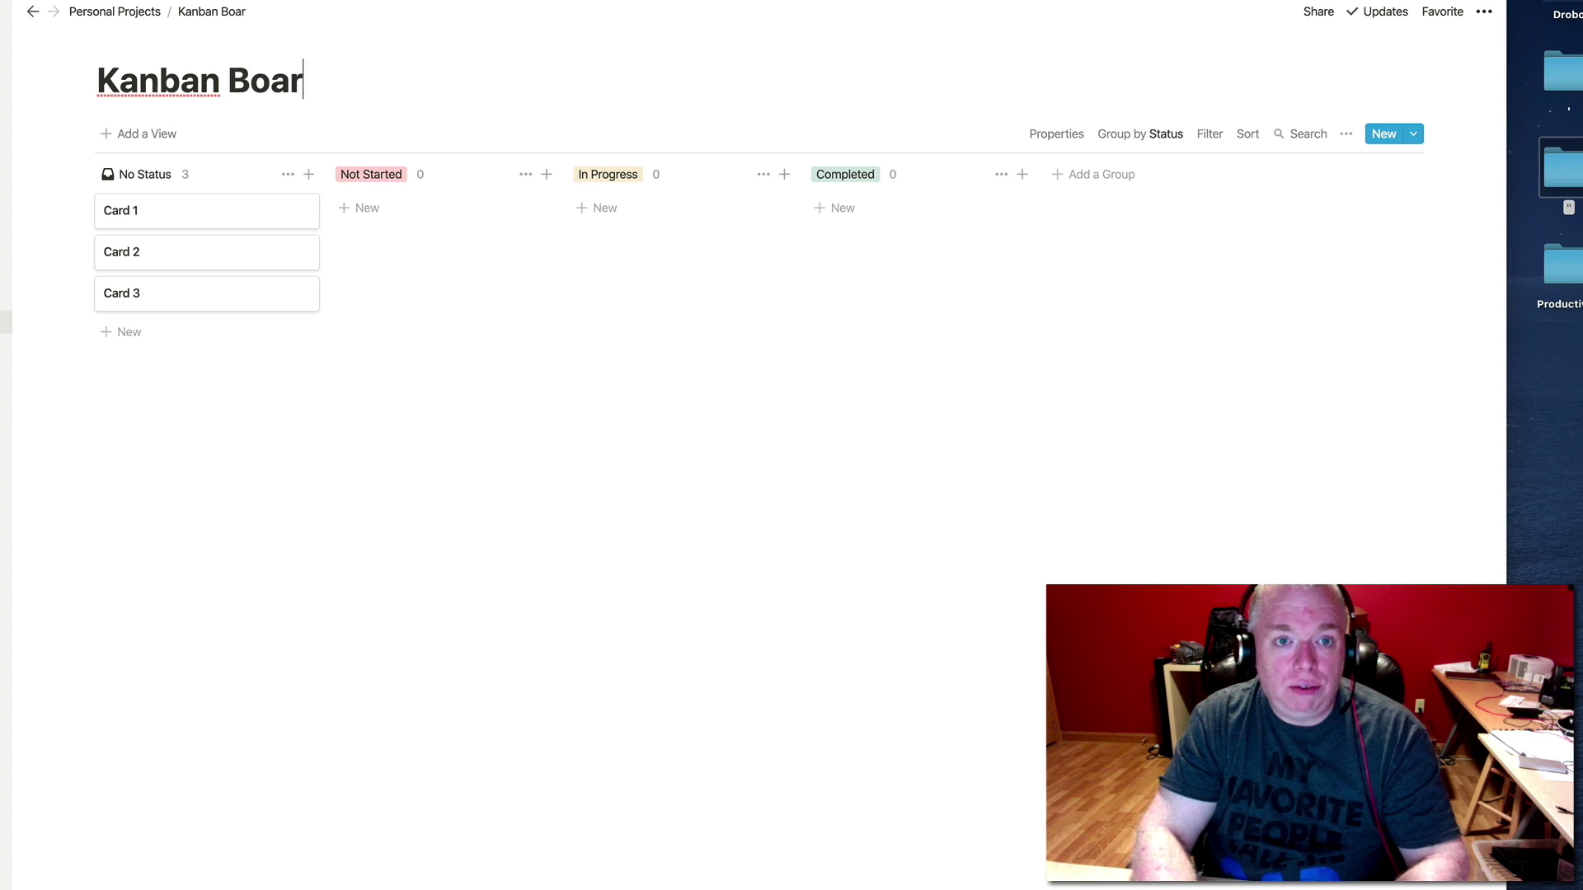
type("d")
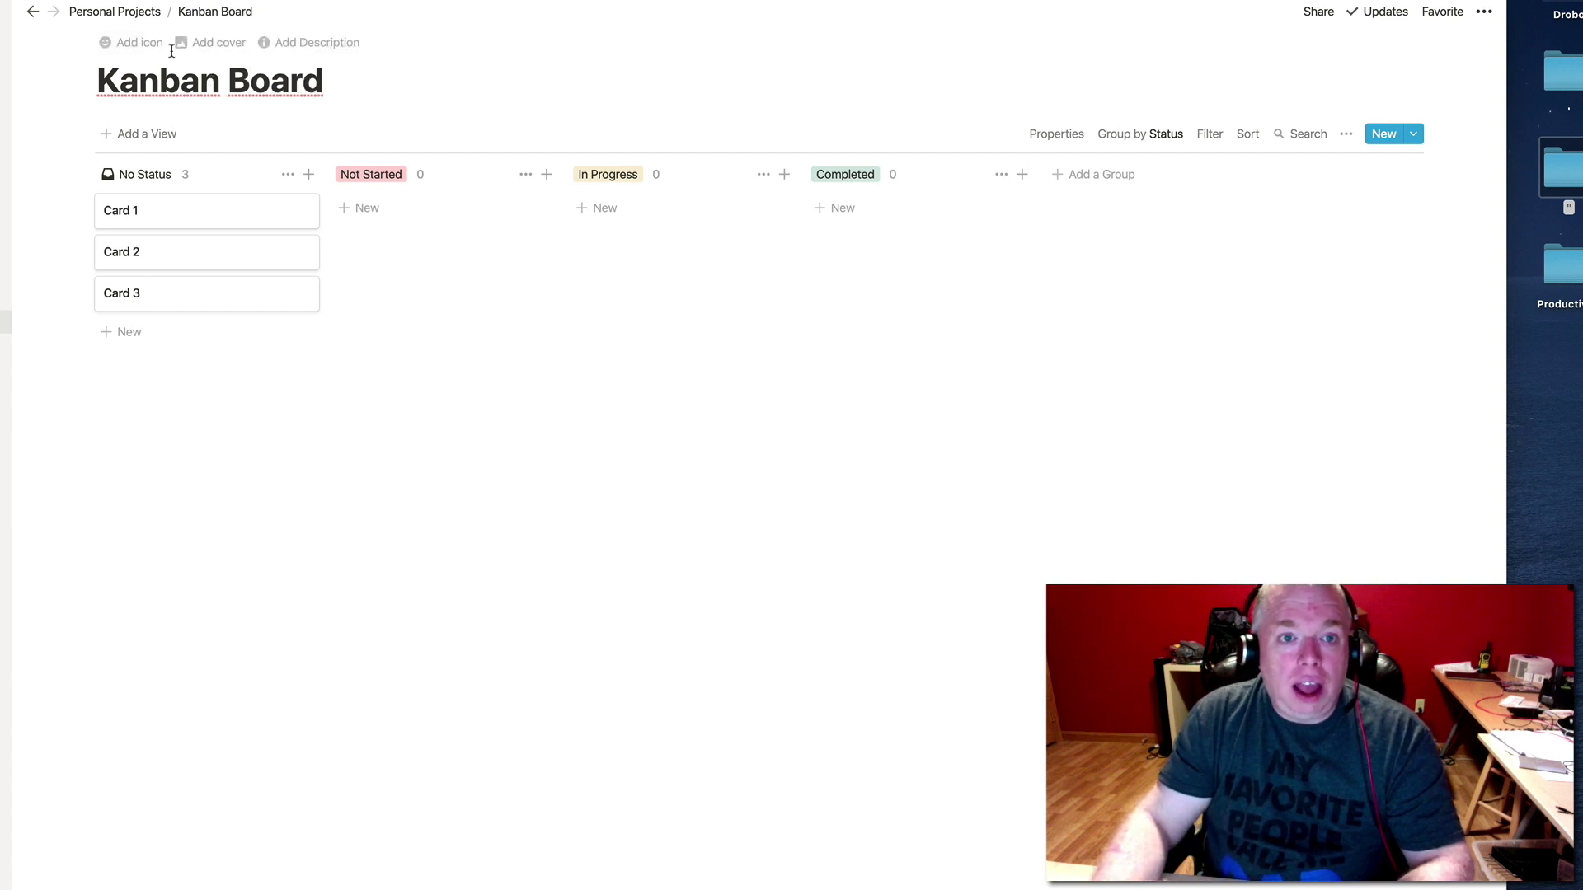
left_click(147, 46)
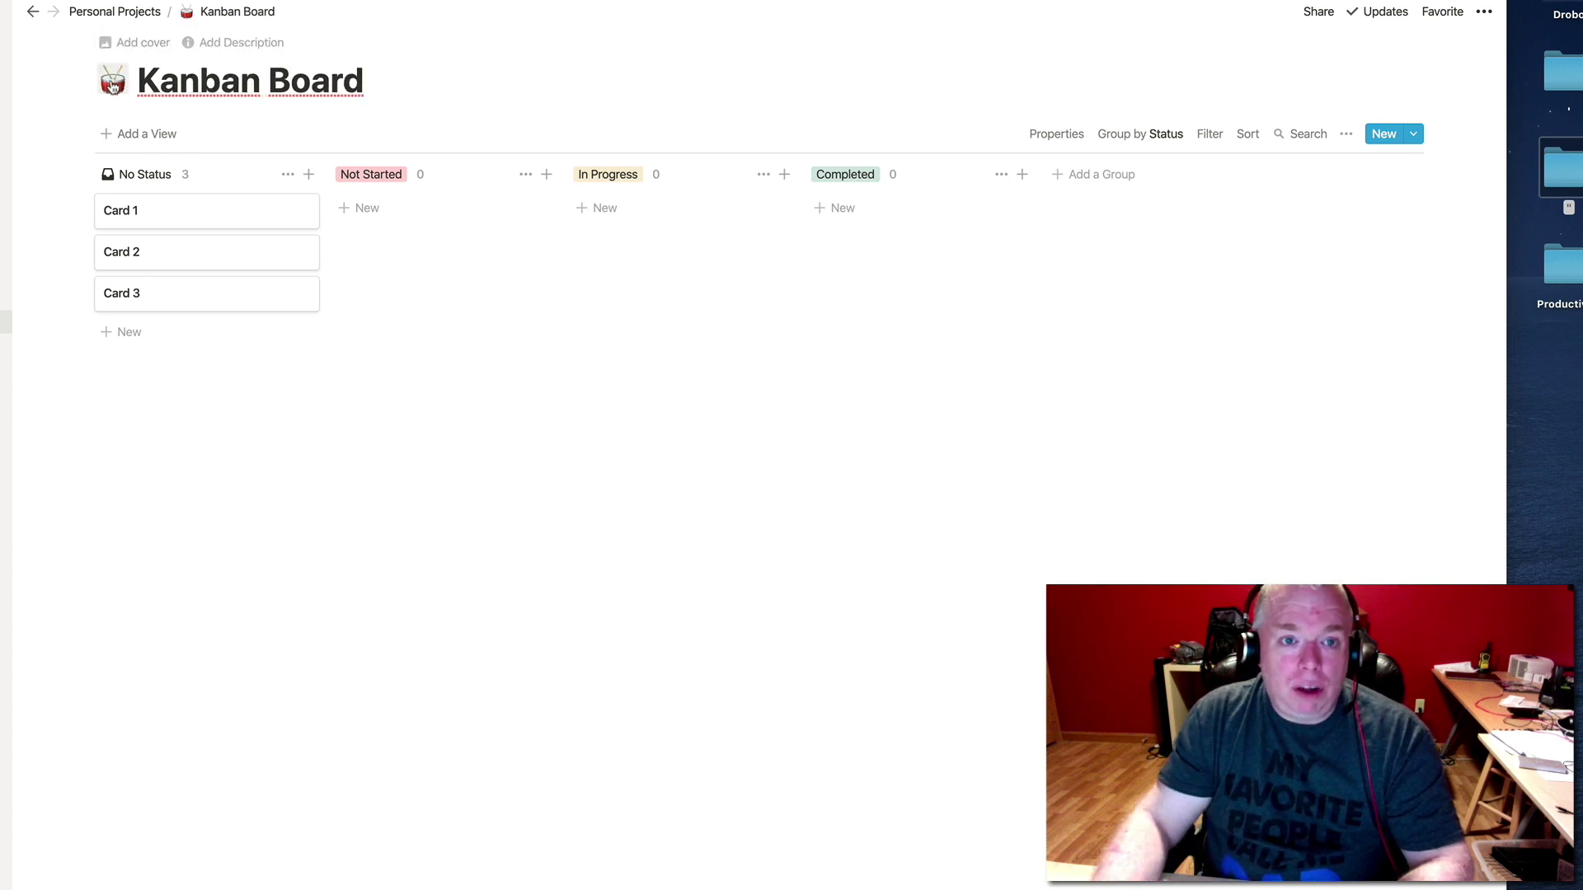
left_click(203, 50)
type("This i")
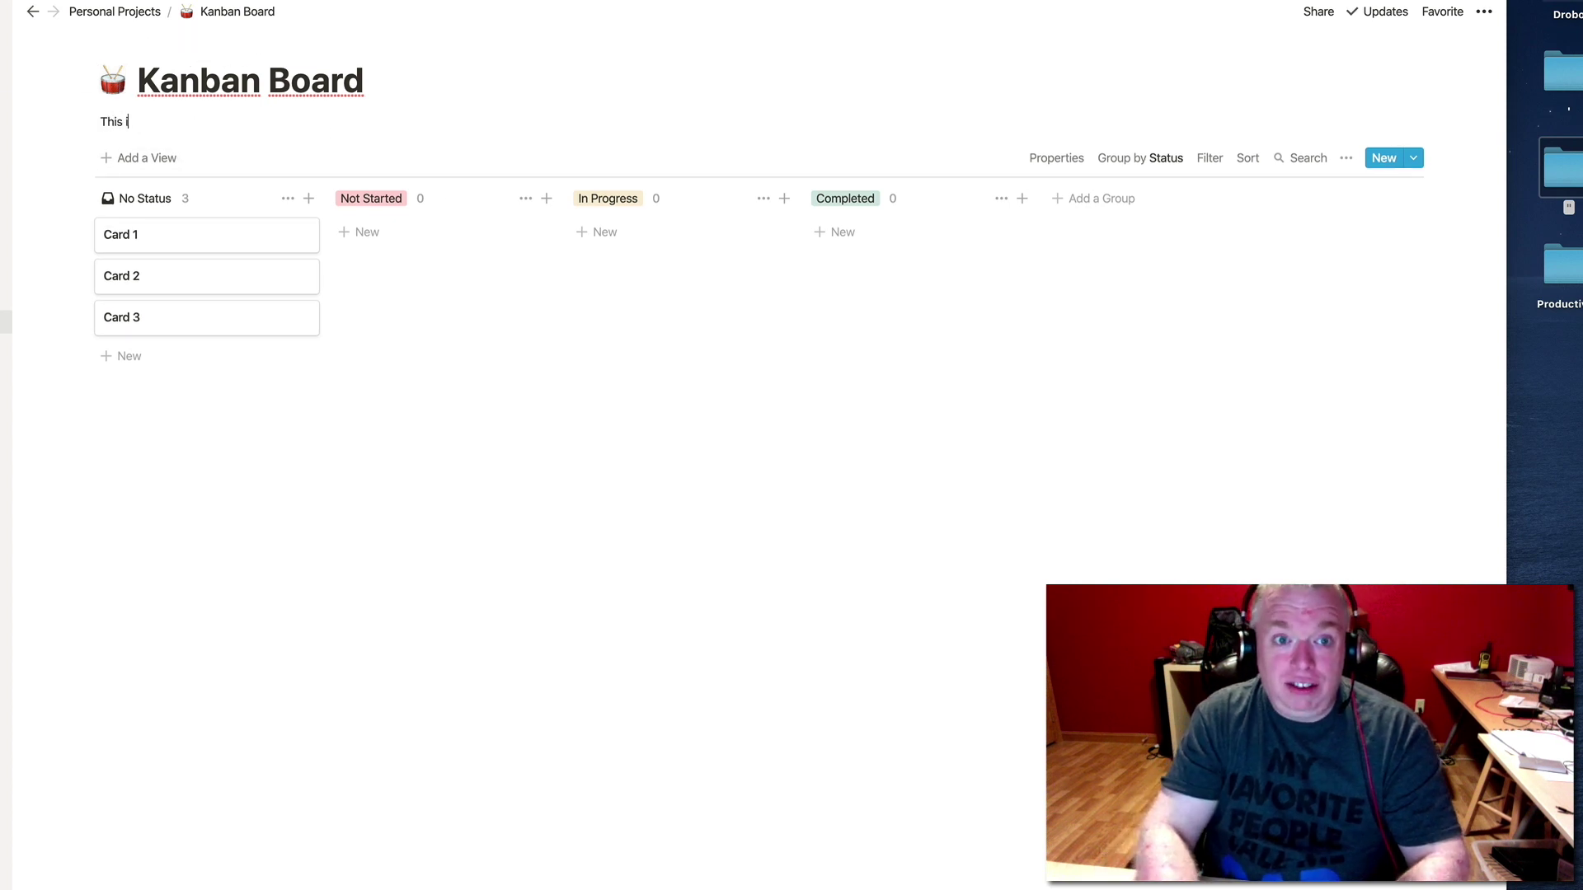
type("s a kanban bo")
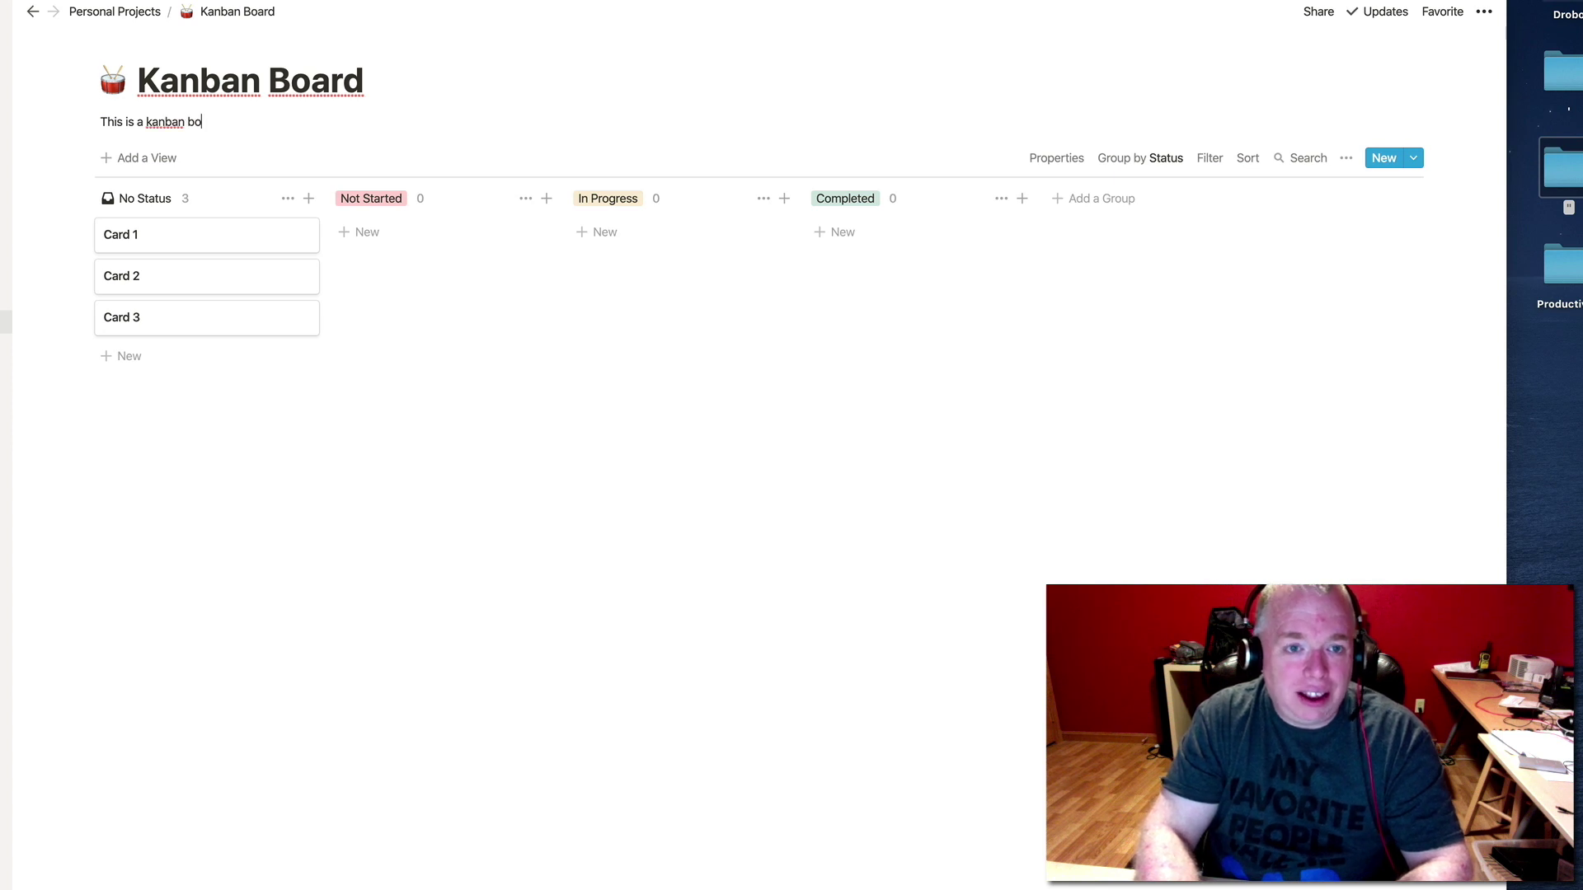
type("ard")
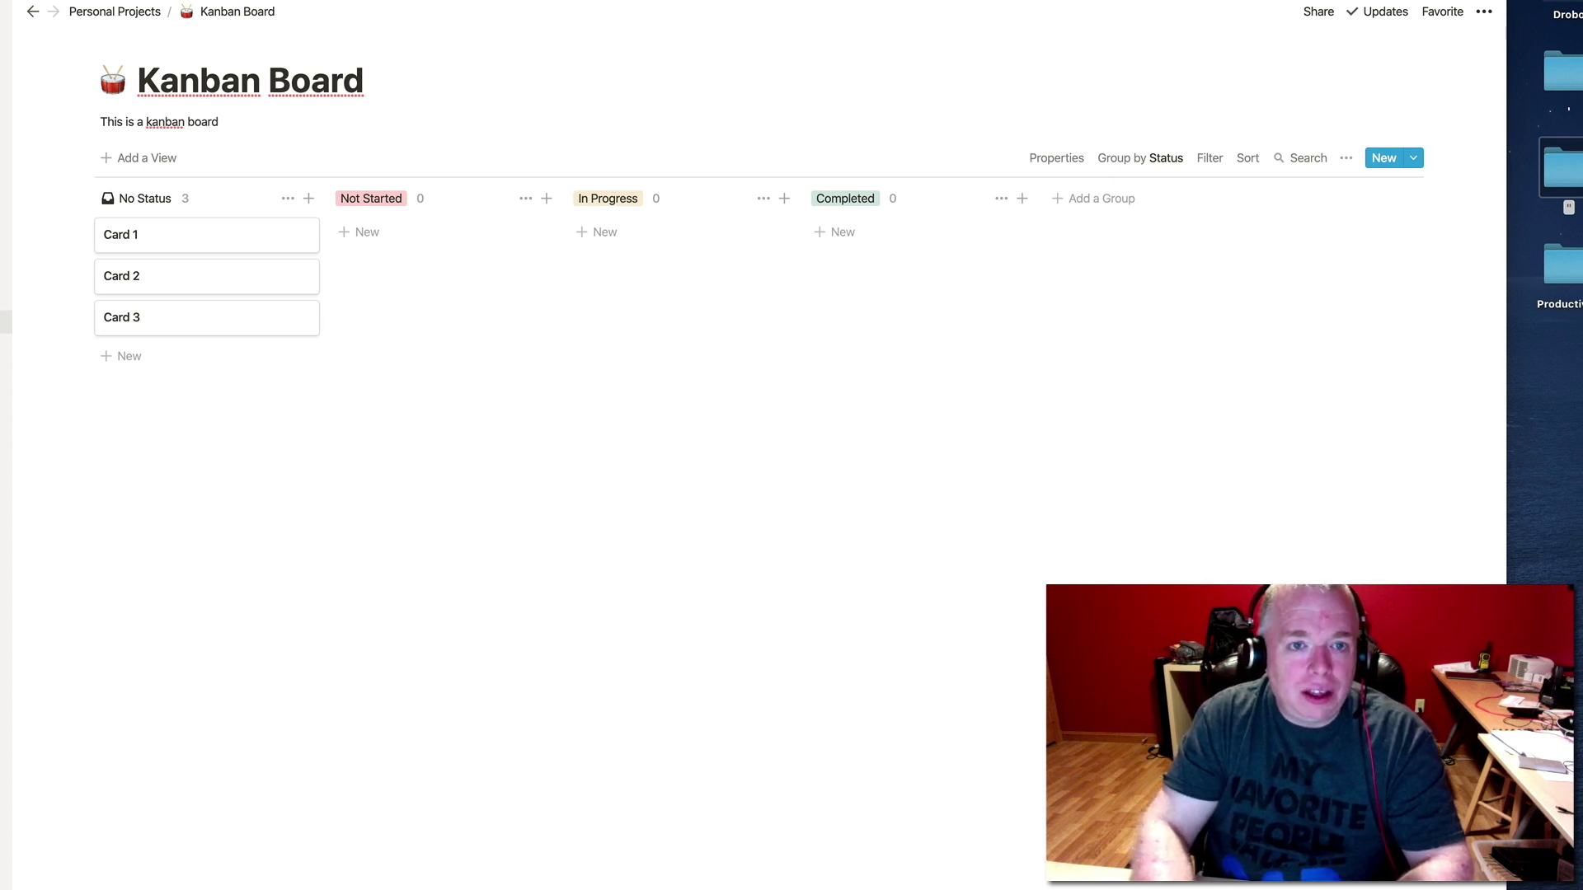
type("!")
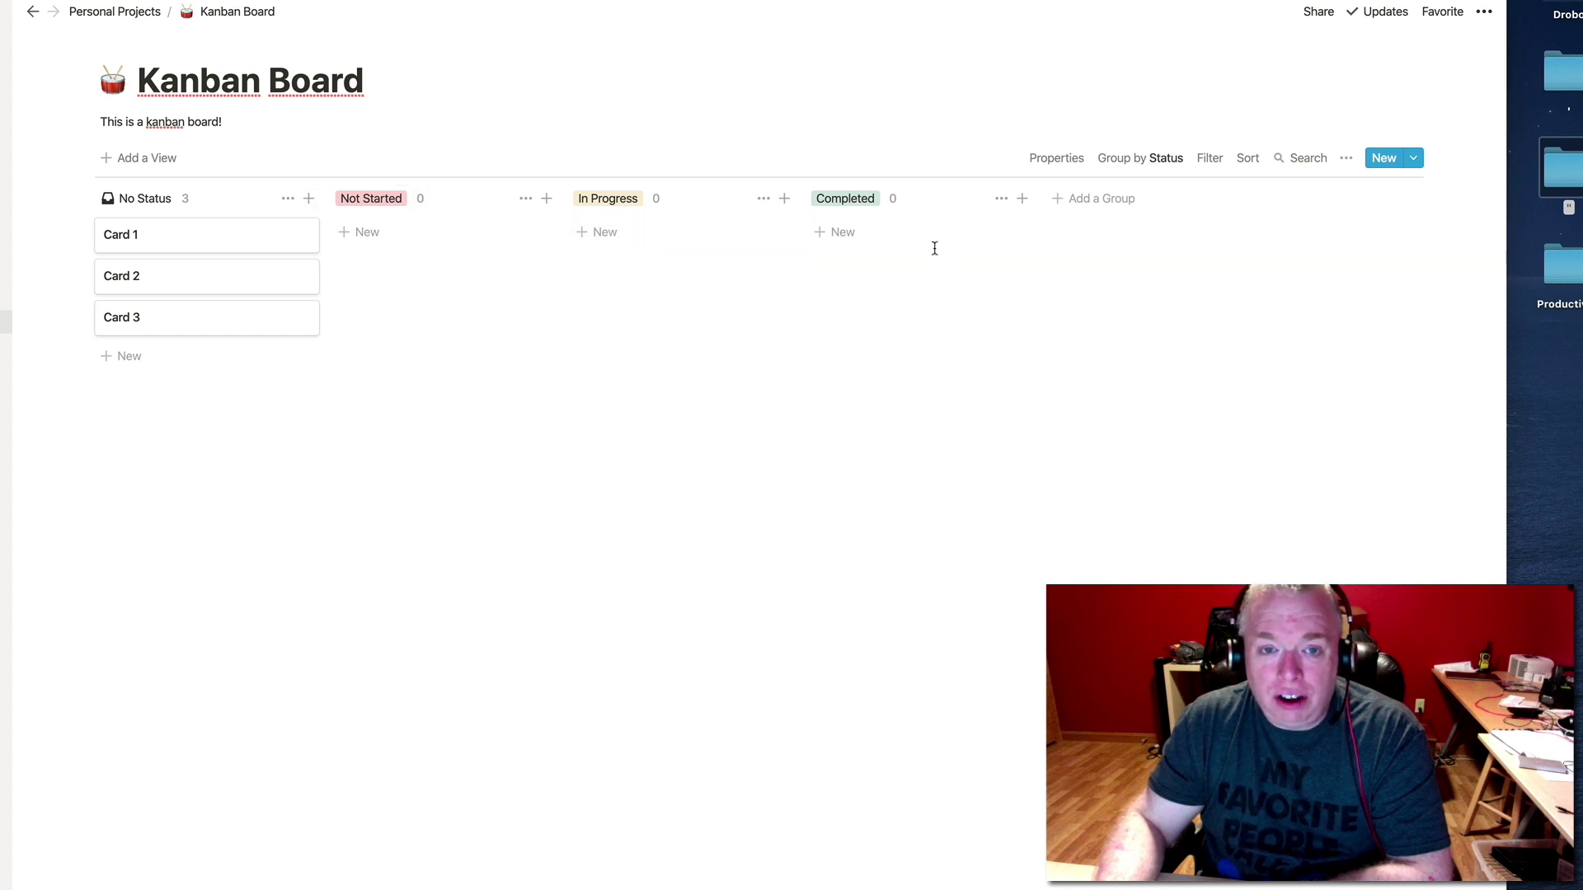
Step: Rename the Not Started group to Requirements Received
left_click(391, 200)
key("BackSpace")
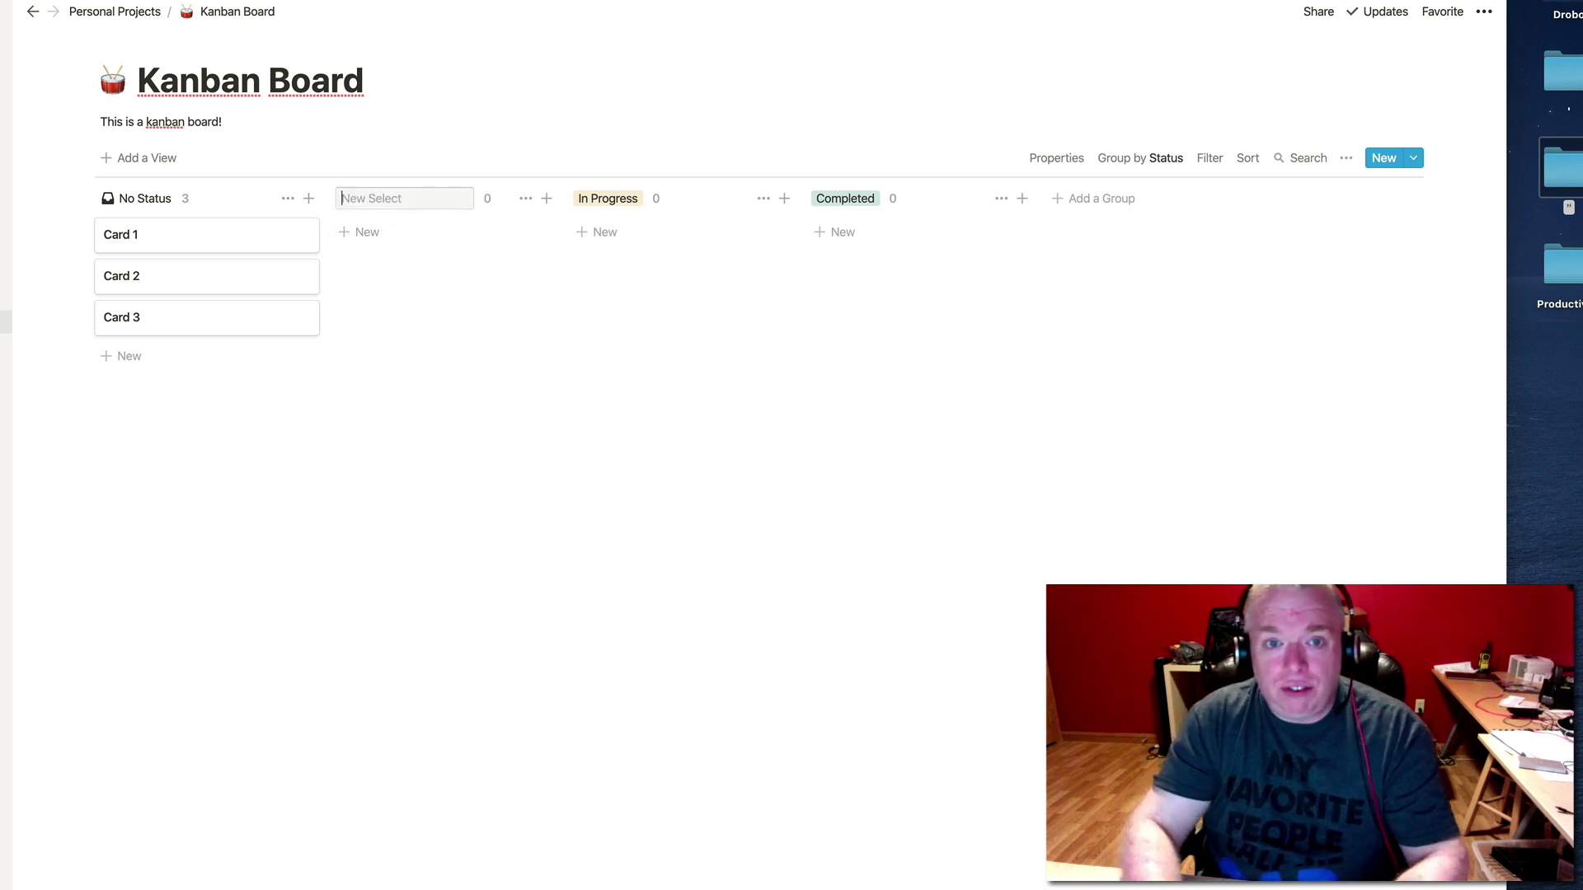
type("Requirements Received")
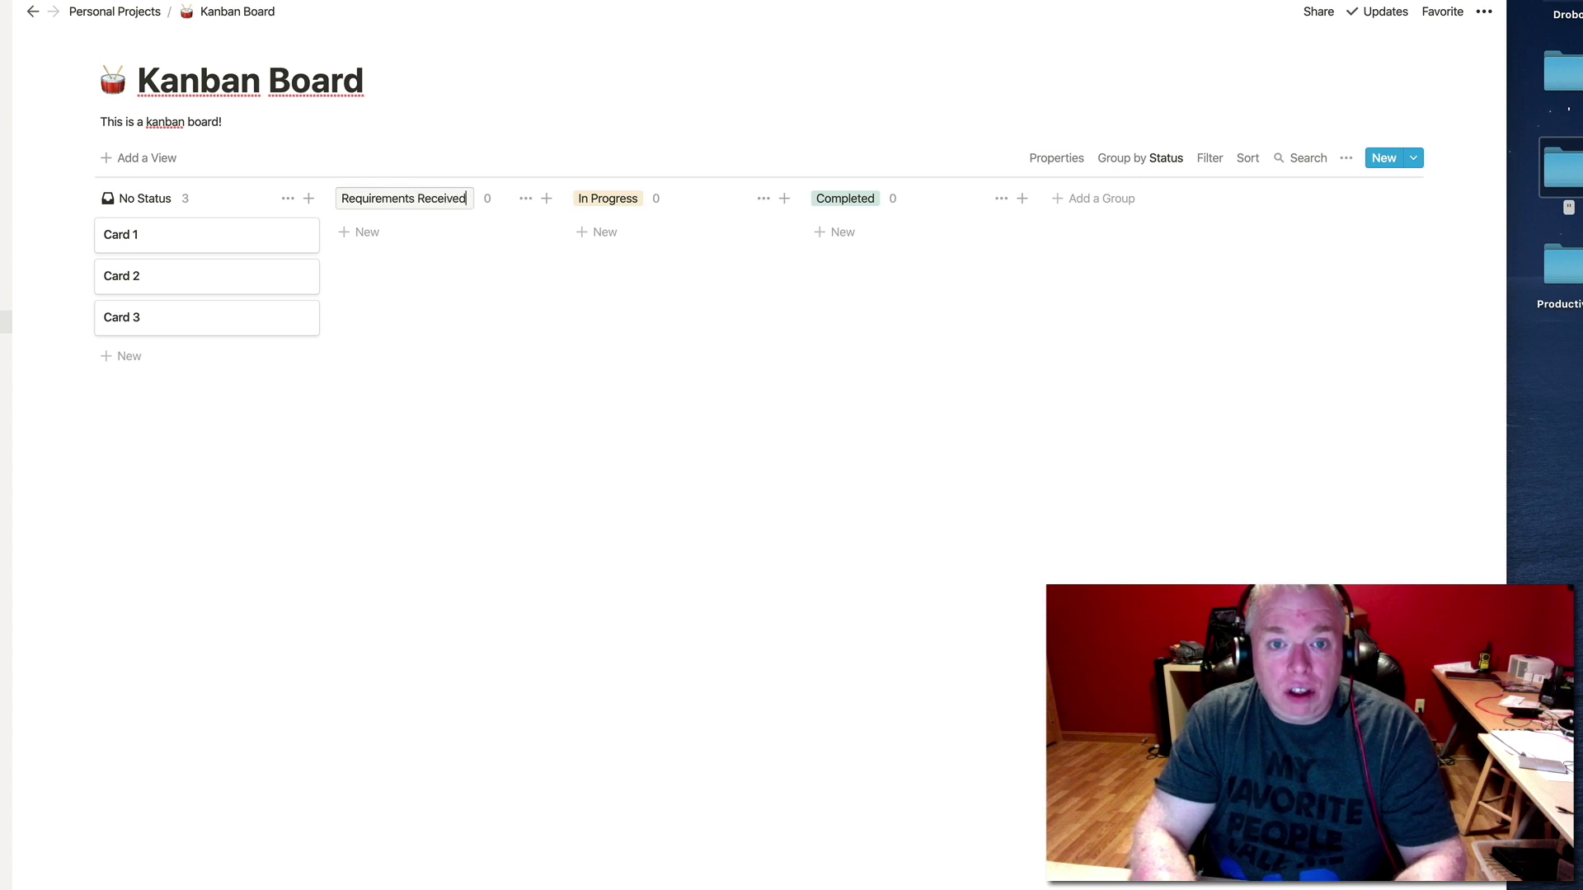
key("Return")
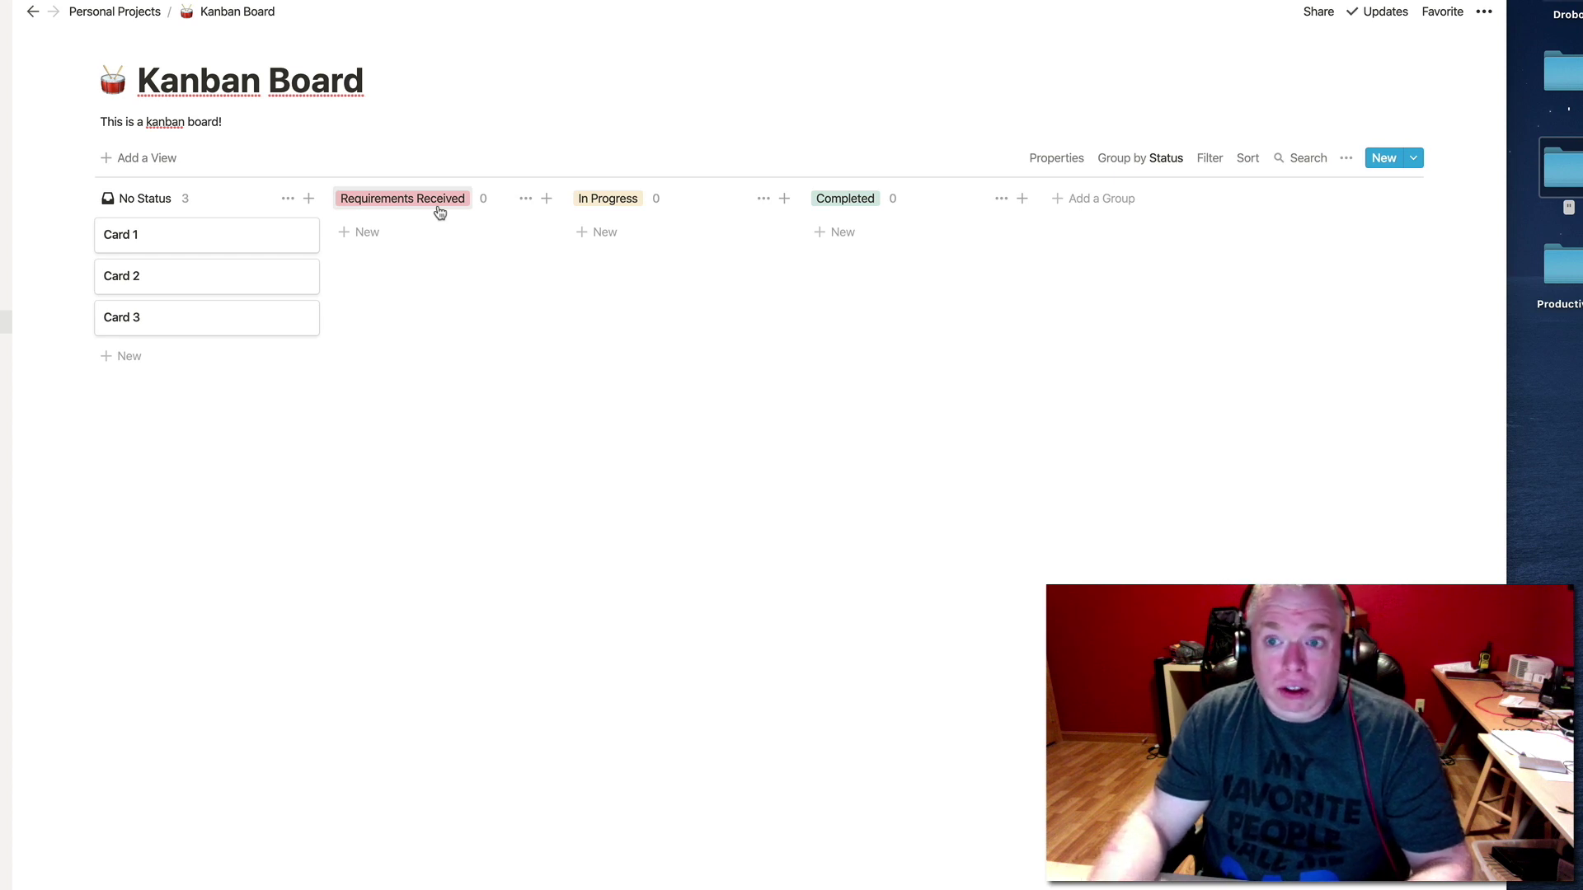
Step: Add a new board group named Contract Signed
left_click(1082, 205)
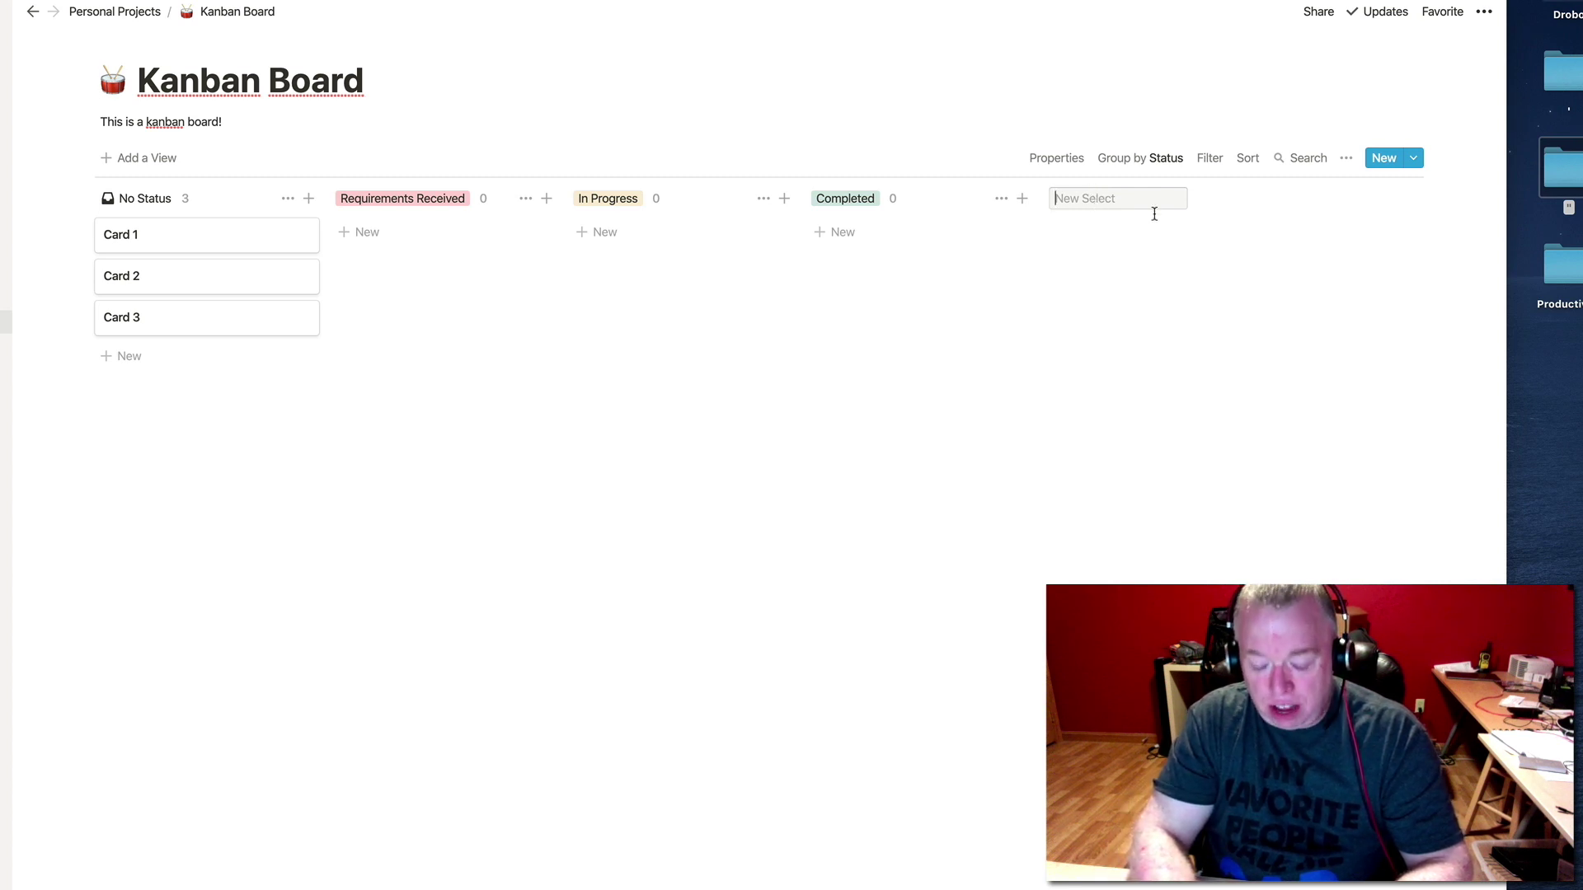
type("Contra")
type("ct S")
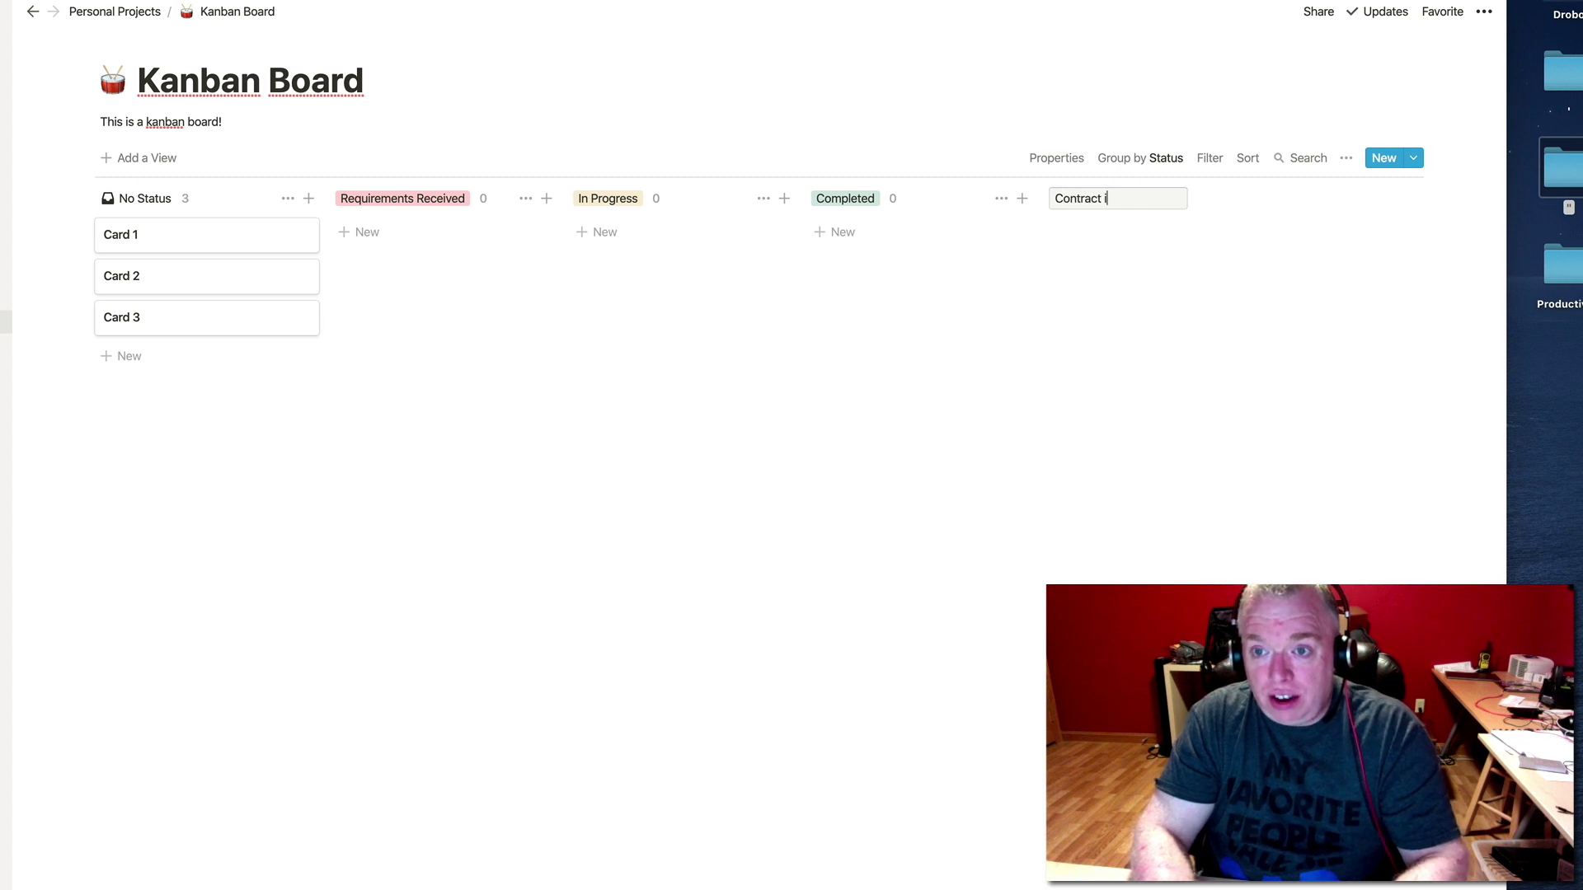
type("igned")
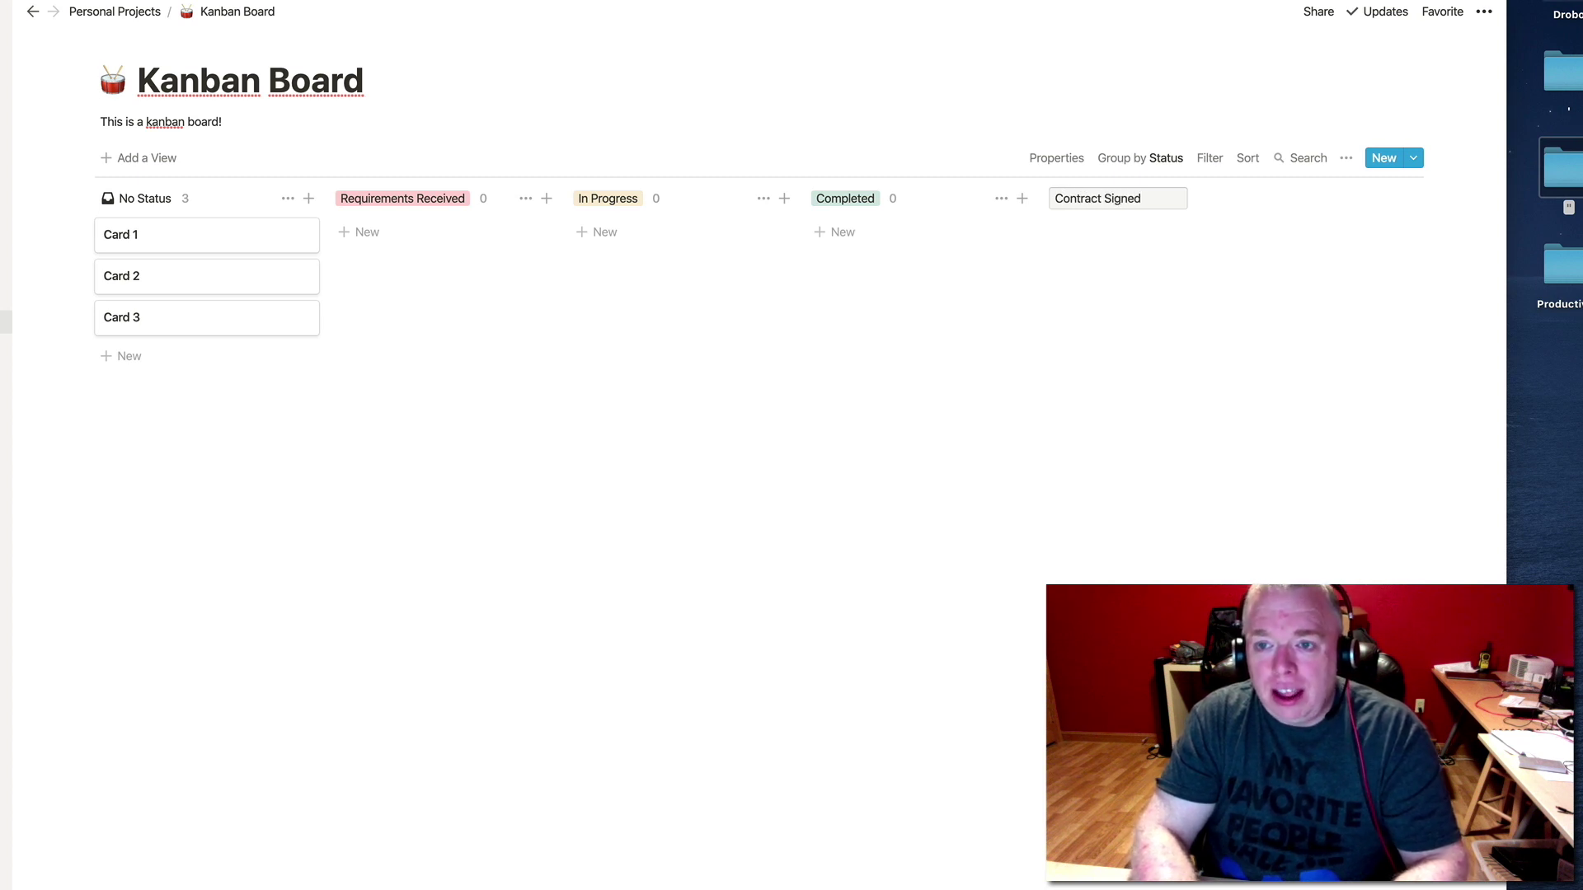
key("Return")
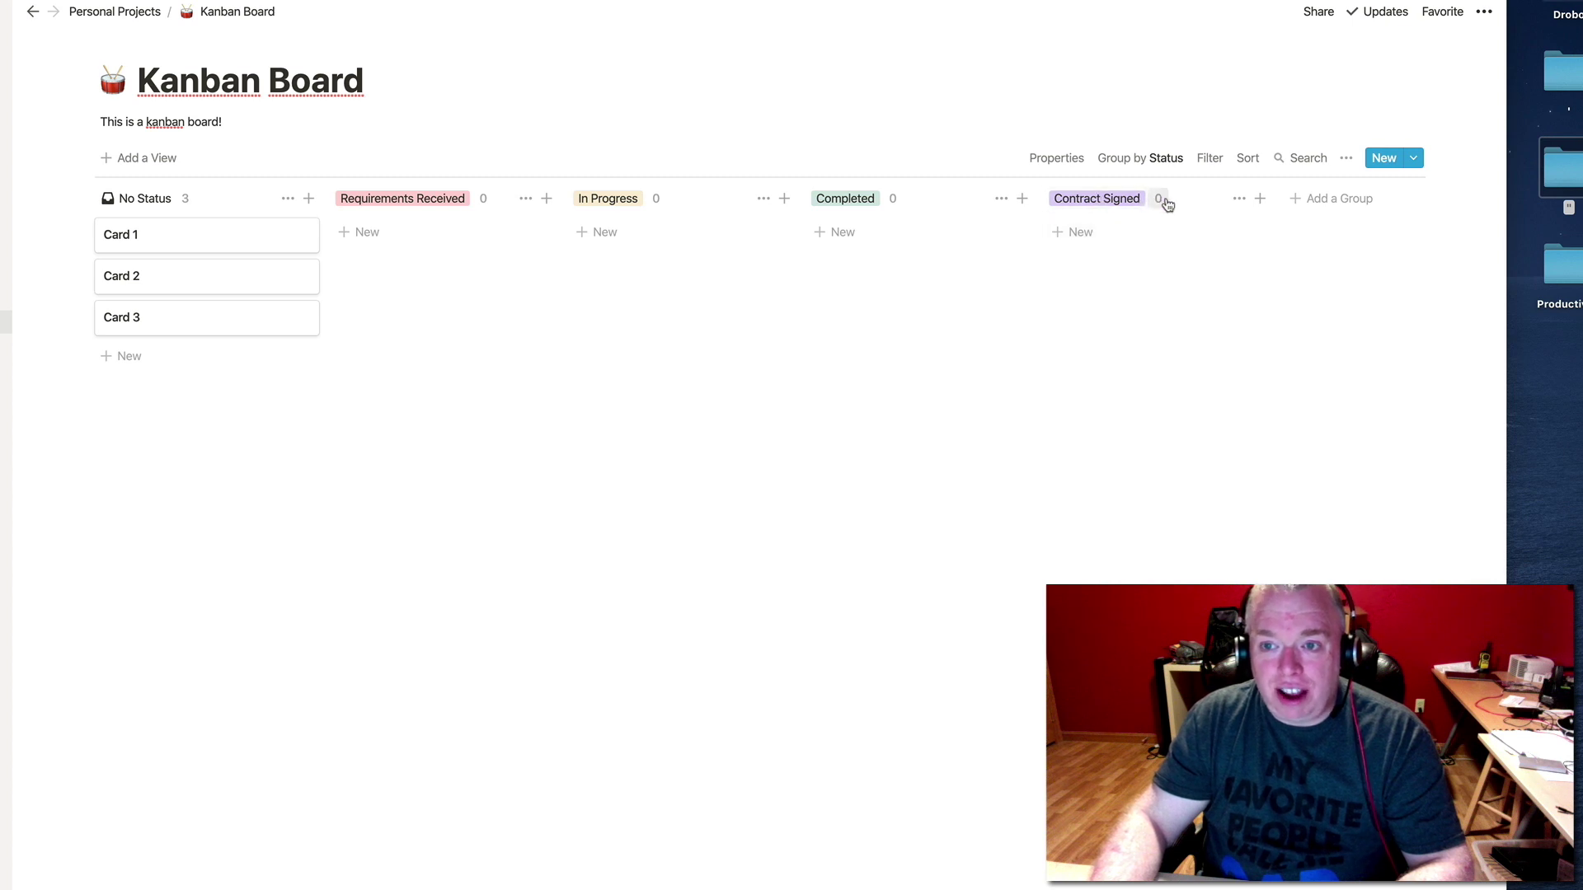
Step: Move Contract Signed beside Requirements Received and test-drag Cards 1 and 3 between columns
left_click_drag(1077, 202, 614, 226)
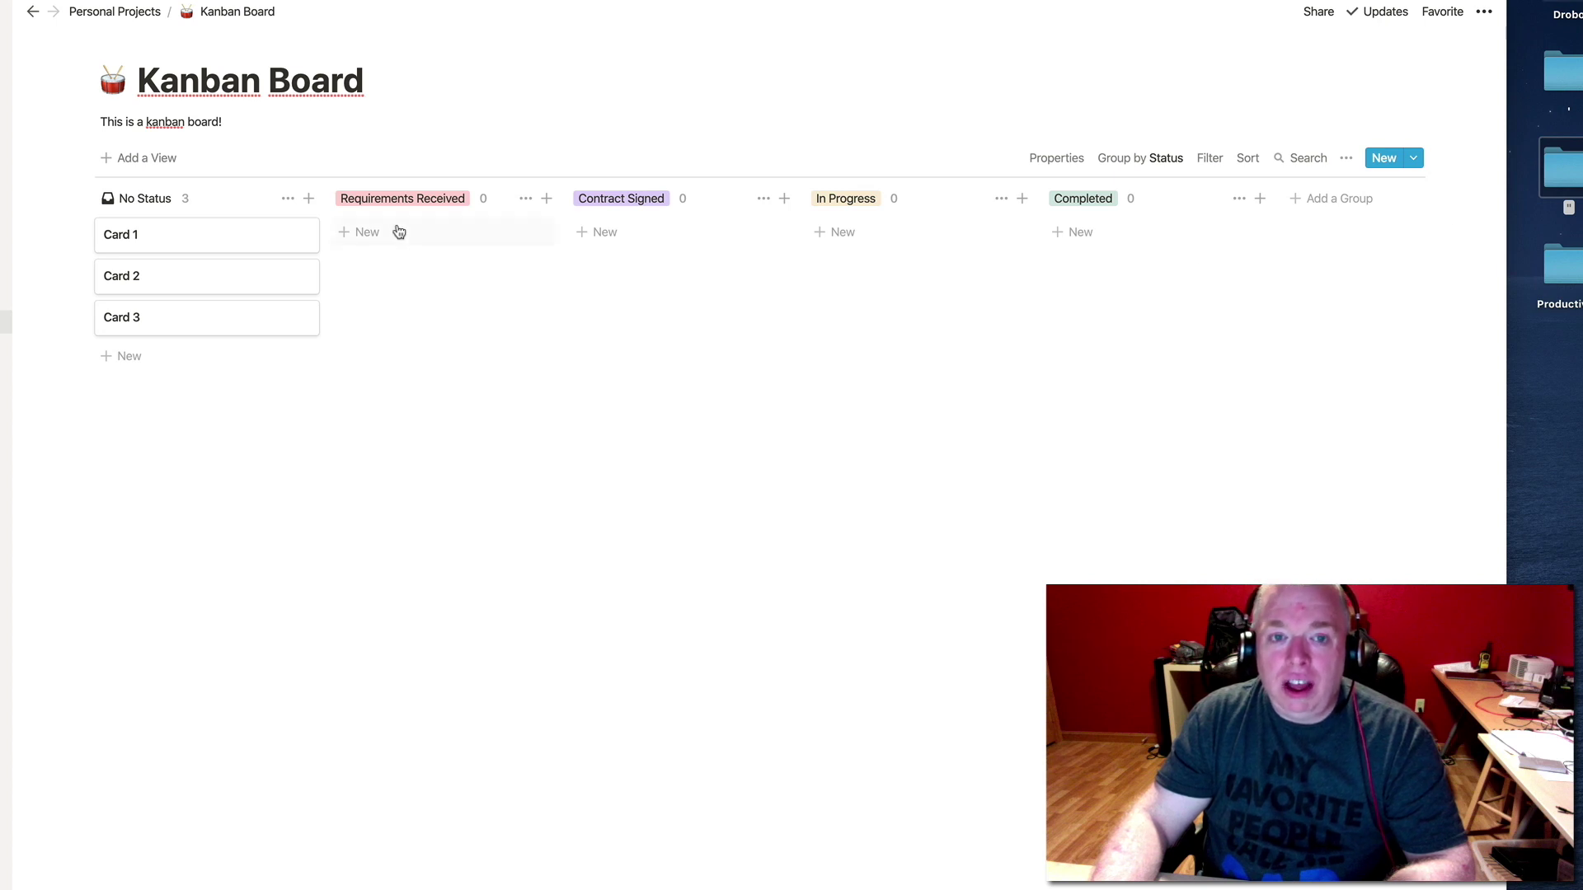
left_click_drag(264, 239, 383, 247)
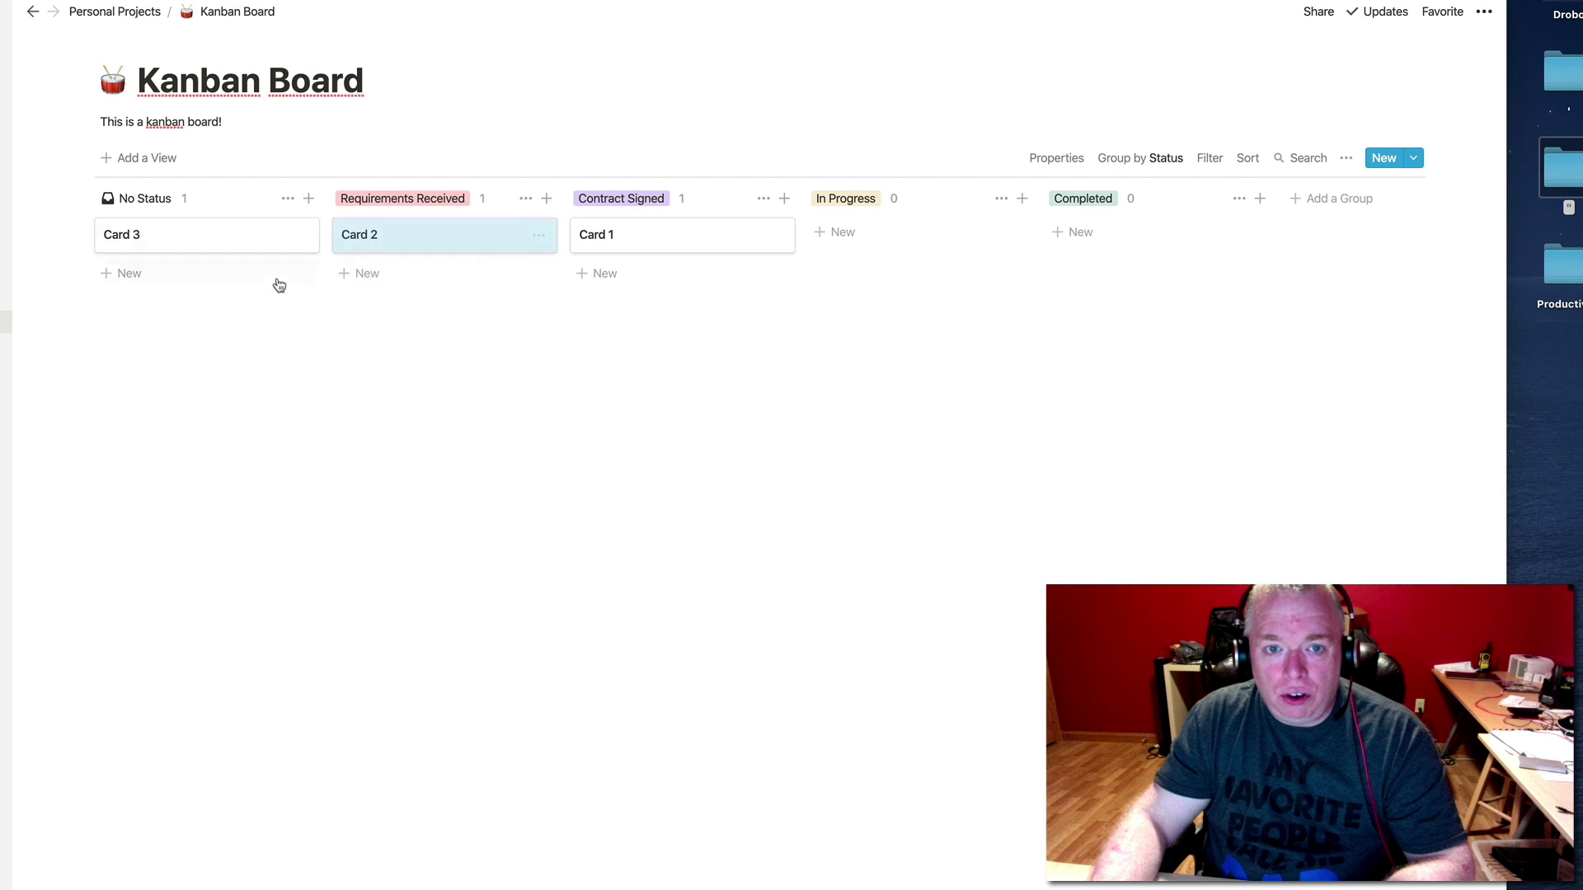
left_click_drag(695, 235, 1096, 235)
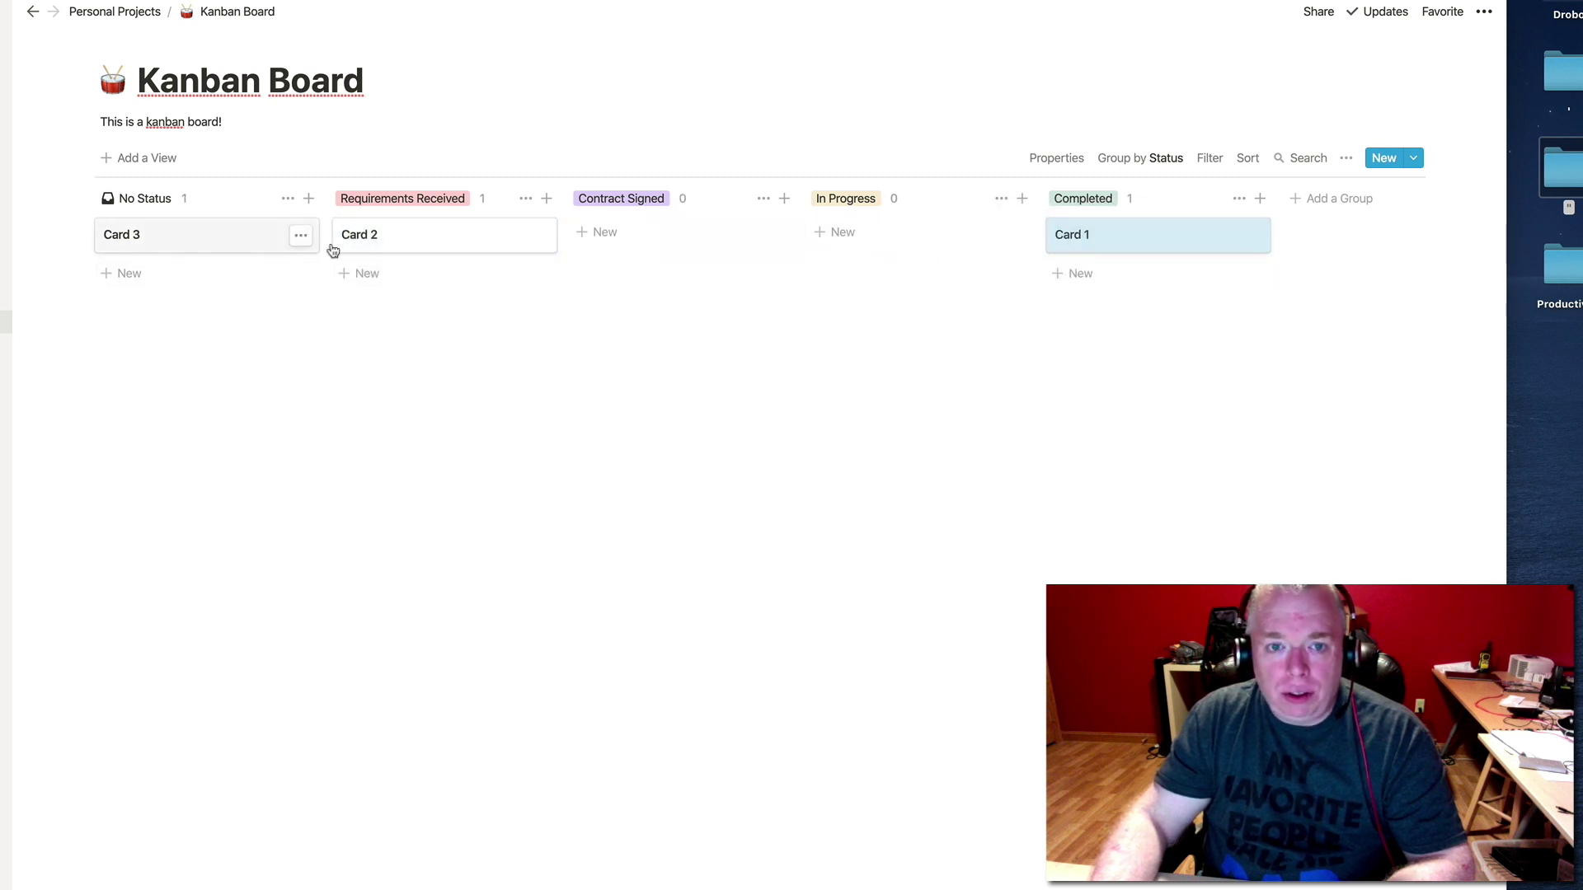
left_click_drag(318, 247, 734, 248)
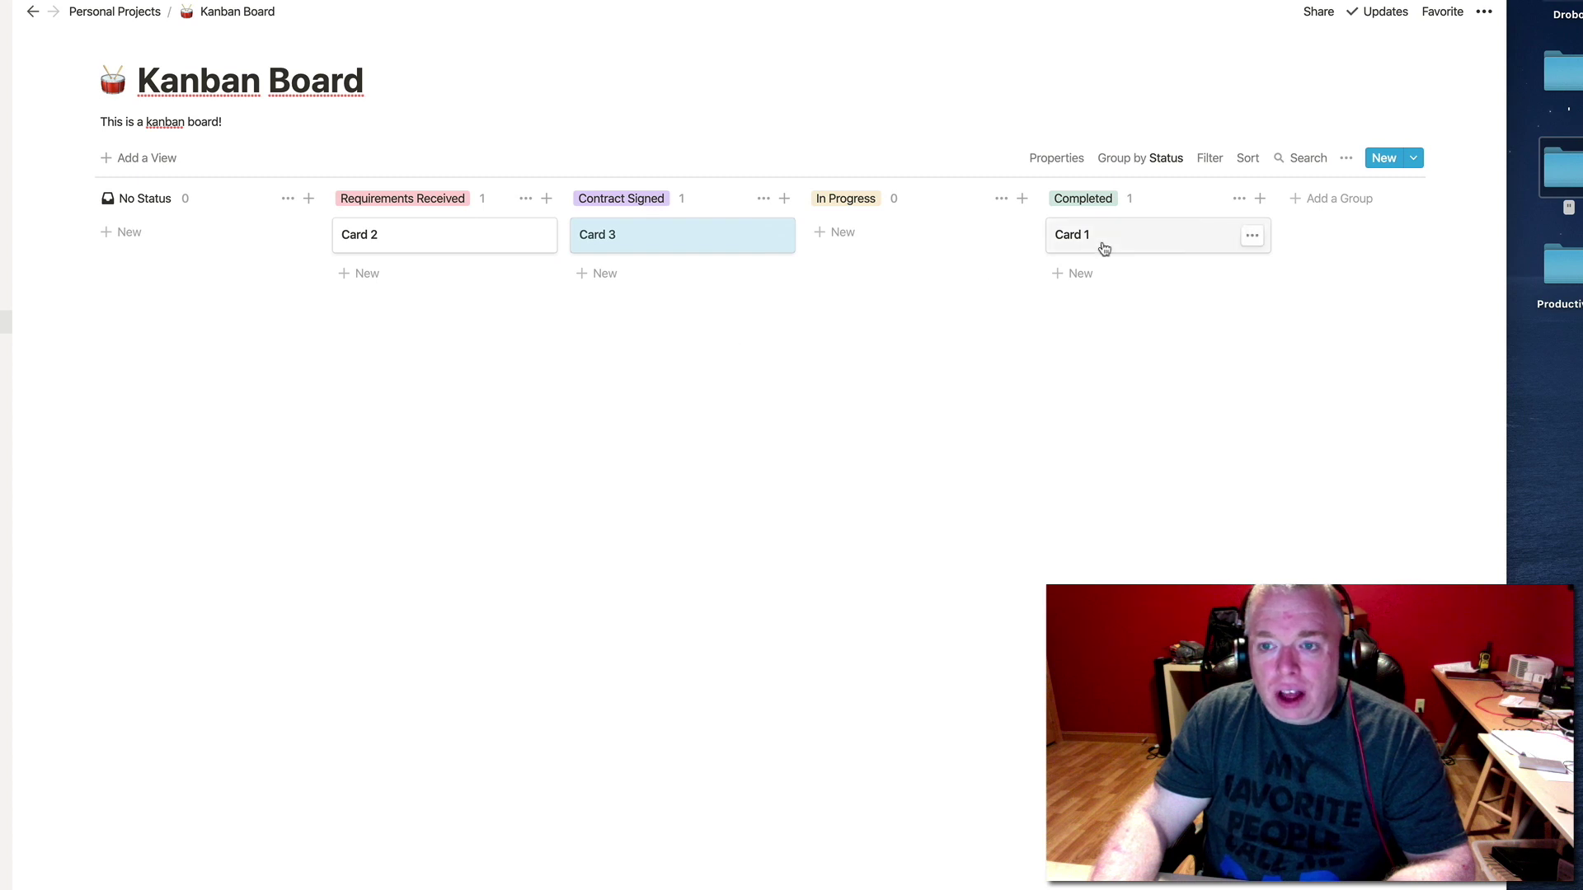
Step: Return Cards 1, 2 and 3 to No Status and open Card 1
left_click_drag(1102, 247, 206, 243)
left_click_drag(424, 248, 210, 284)
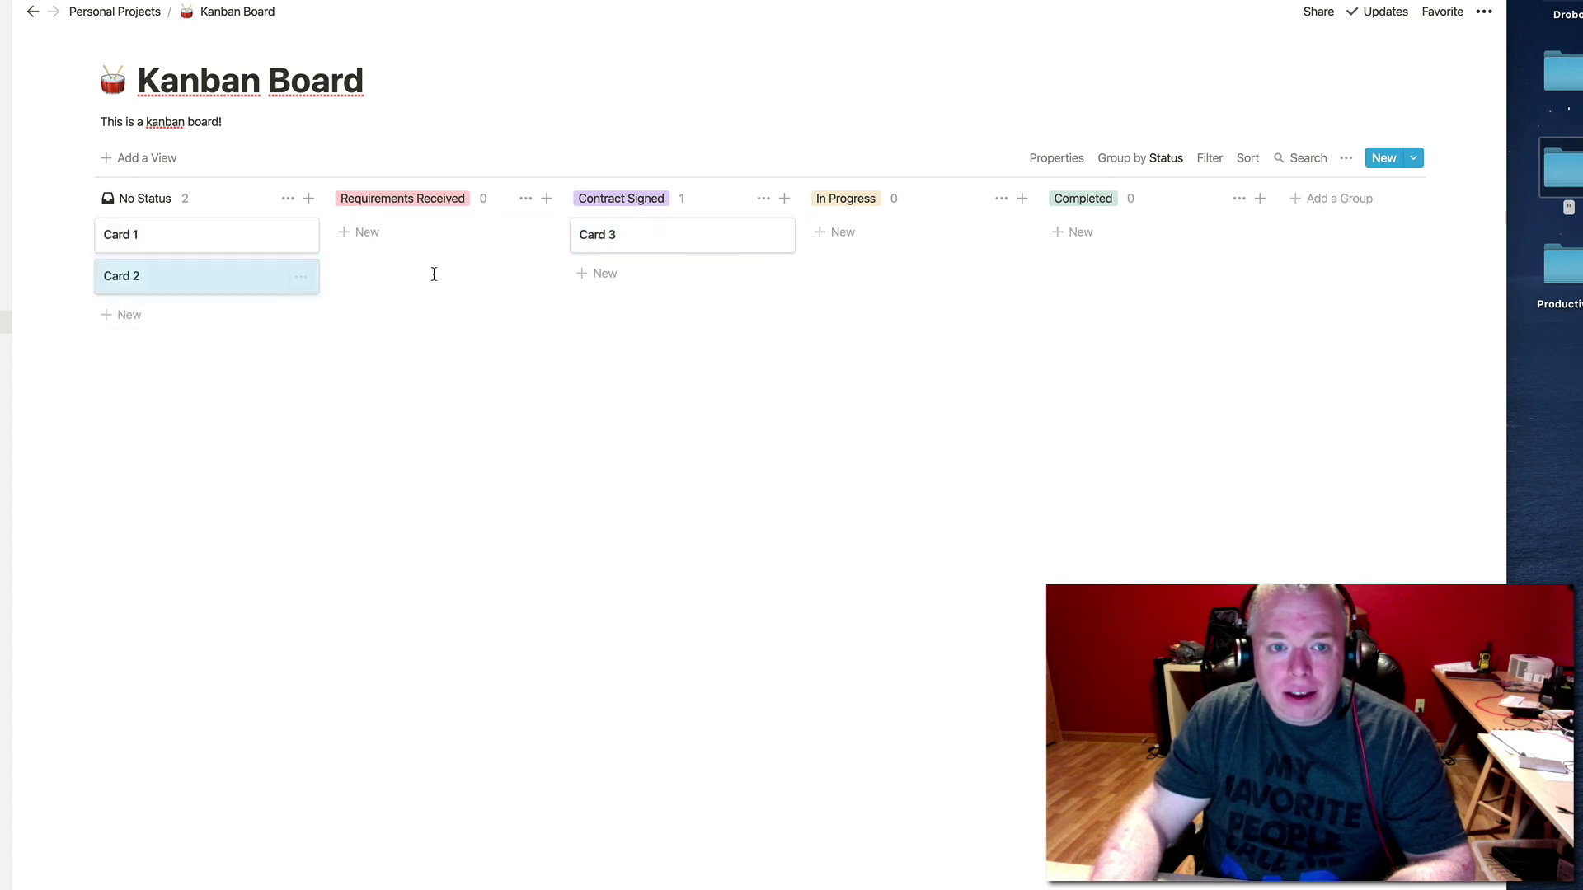
left_click_drag(675, 251, 202, 326)
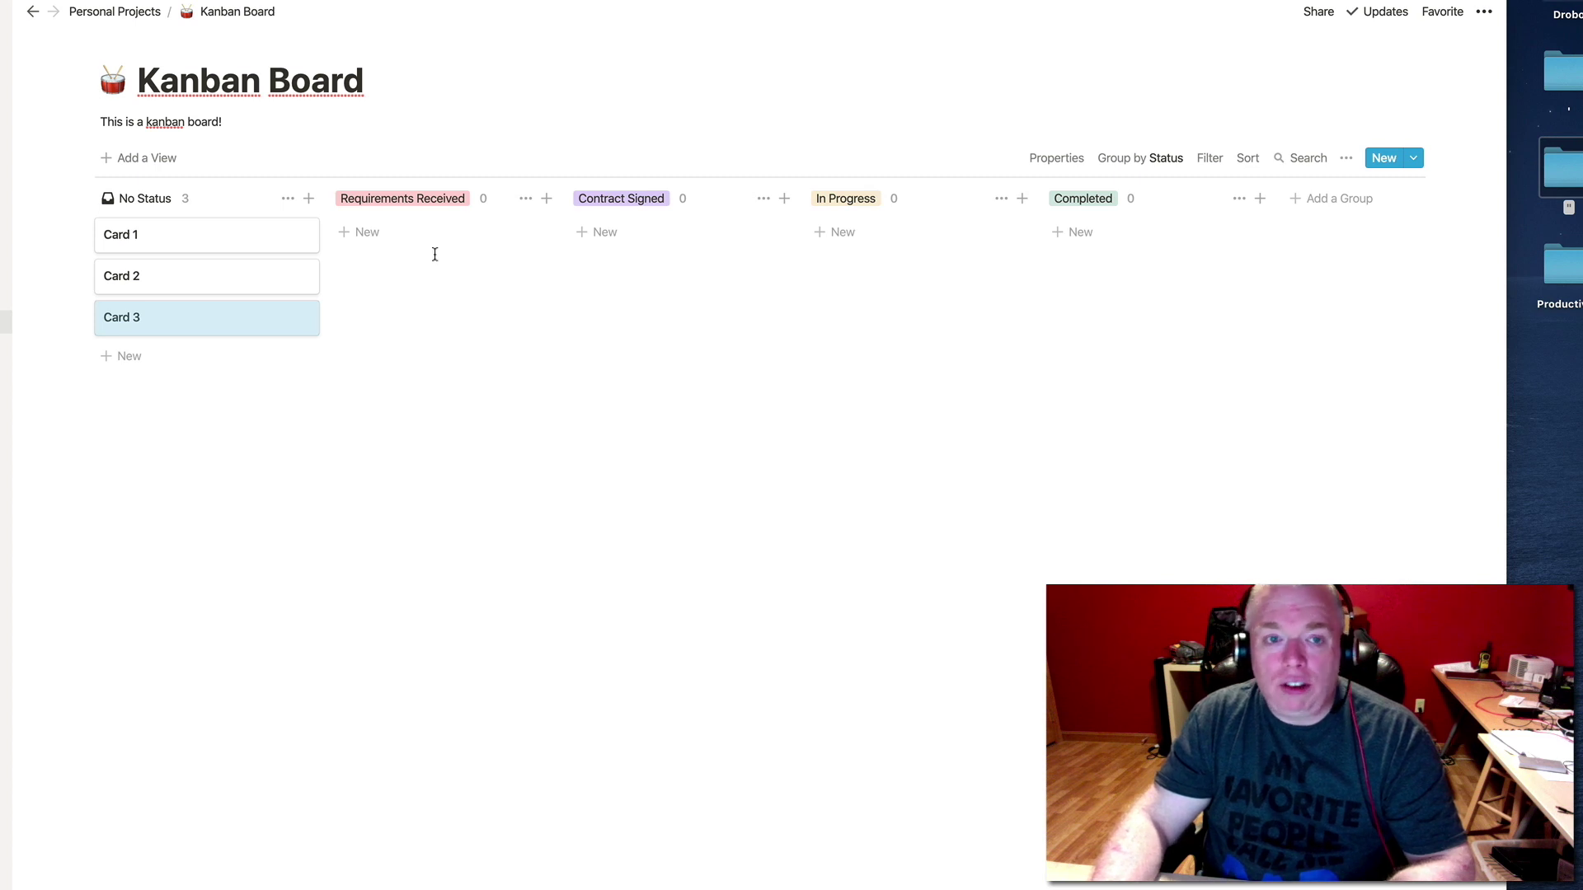
left_click(204, 241)
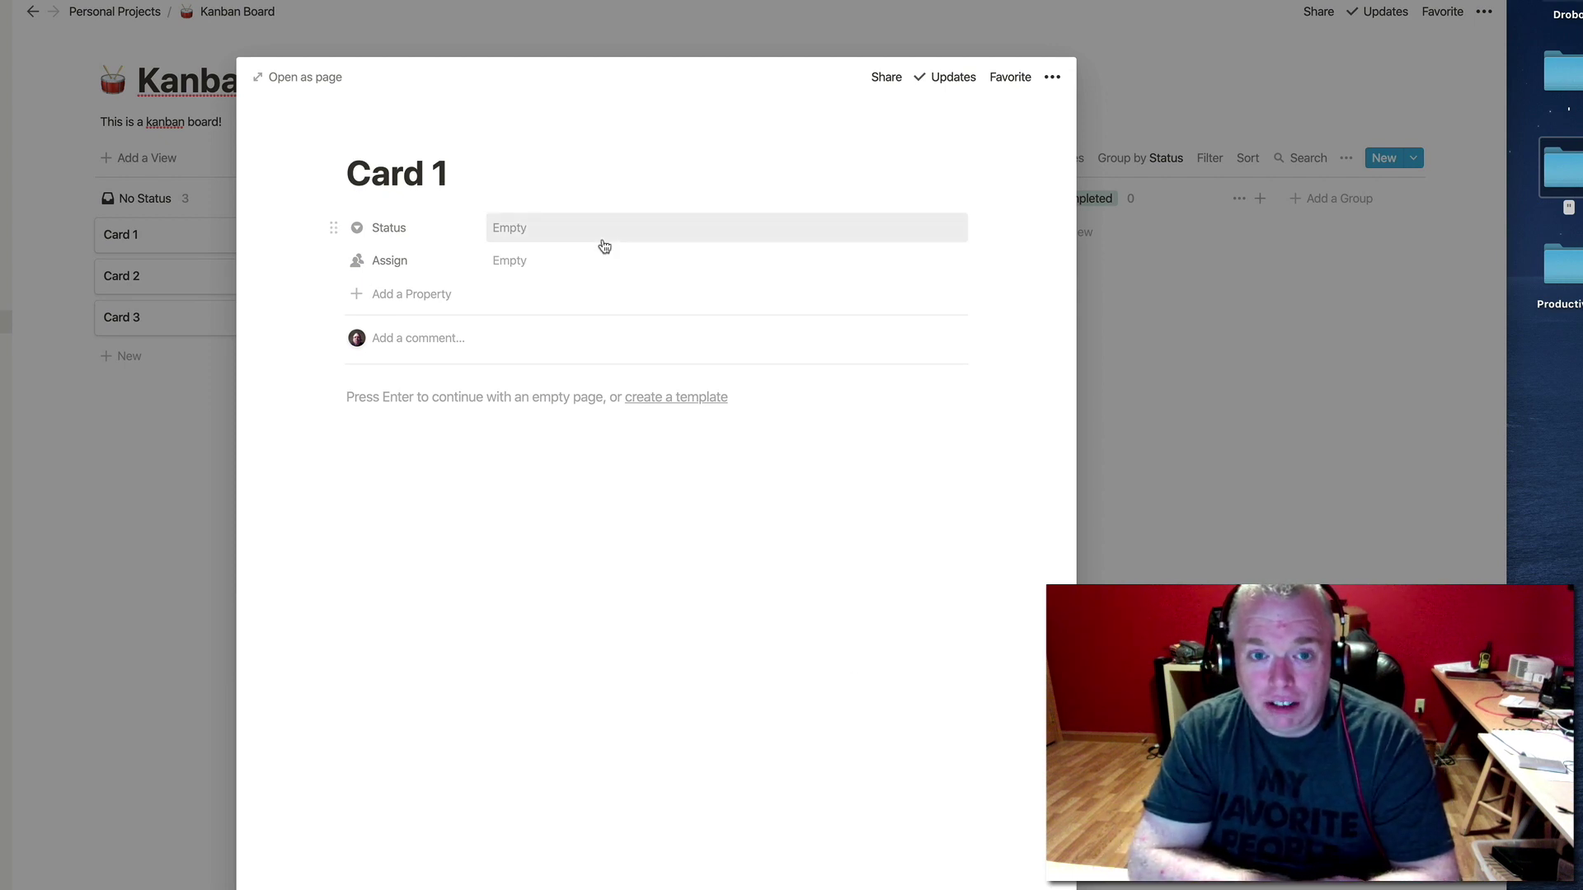
Step: Retitle Card 1 as 'World Peace Project'
key("BackSpace")
key("BackSpace")
key("BackSpace")
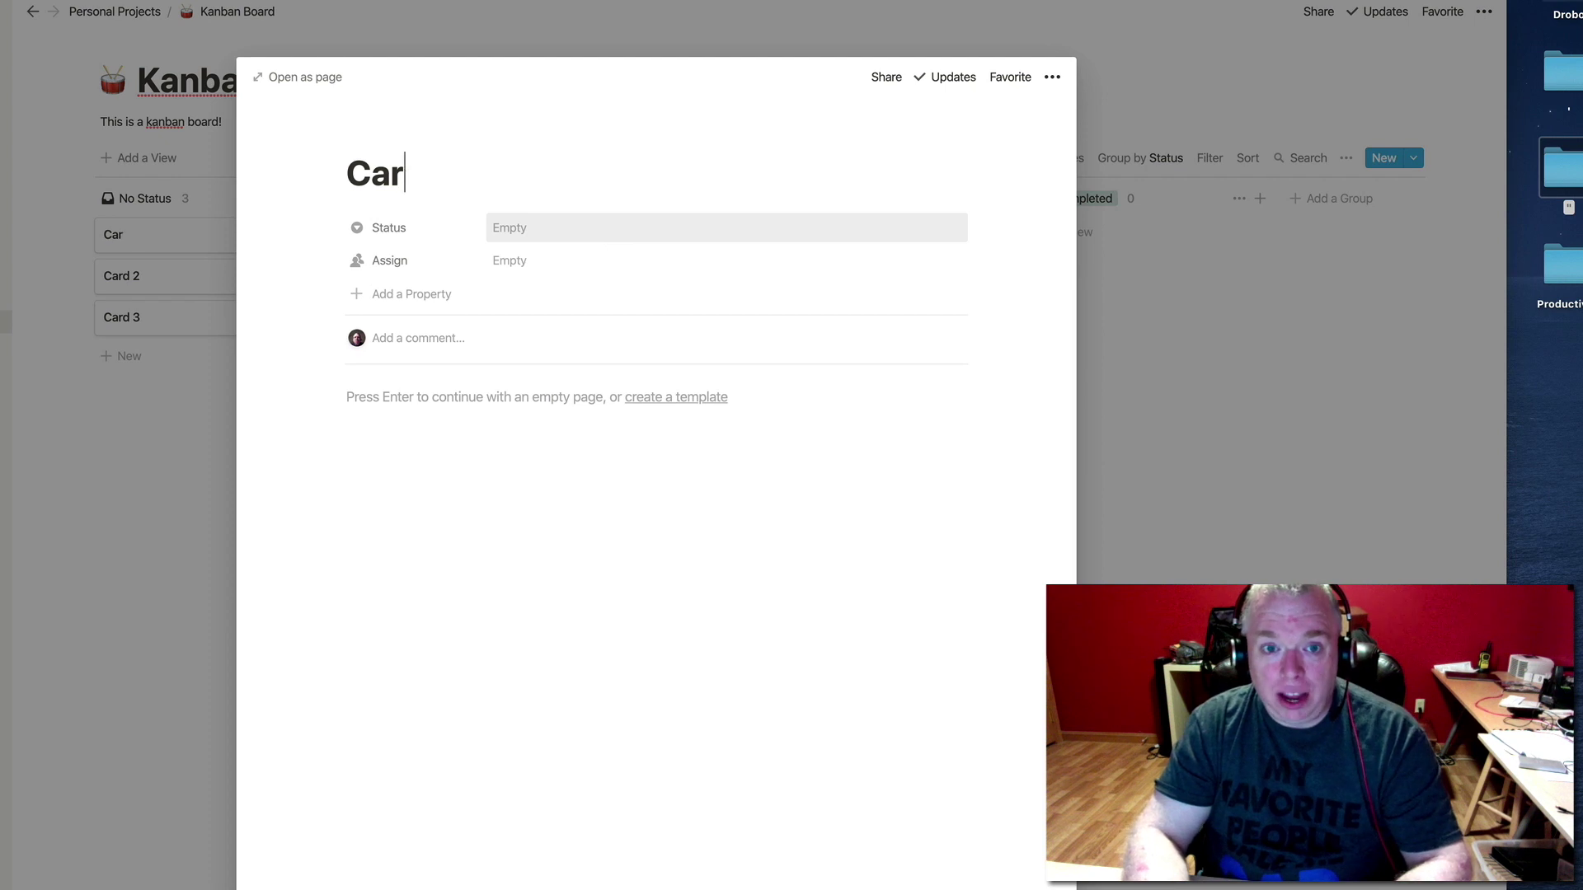
key("BackSpace")
key("BackSpace")
key("BackSpace")
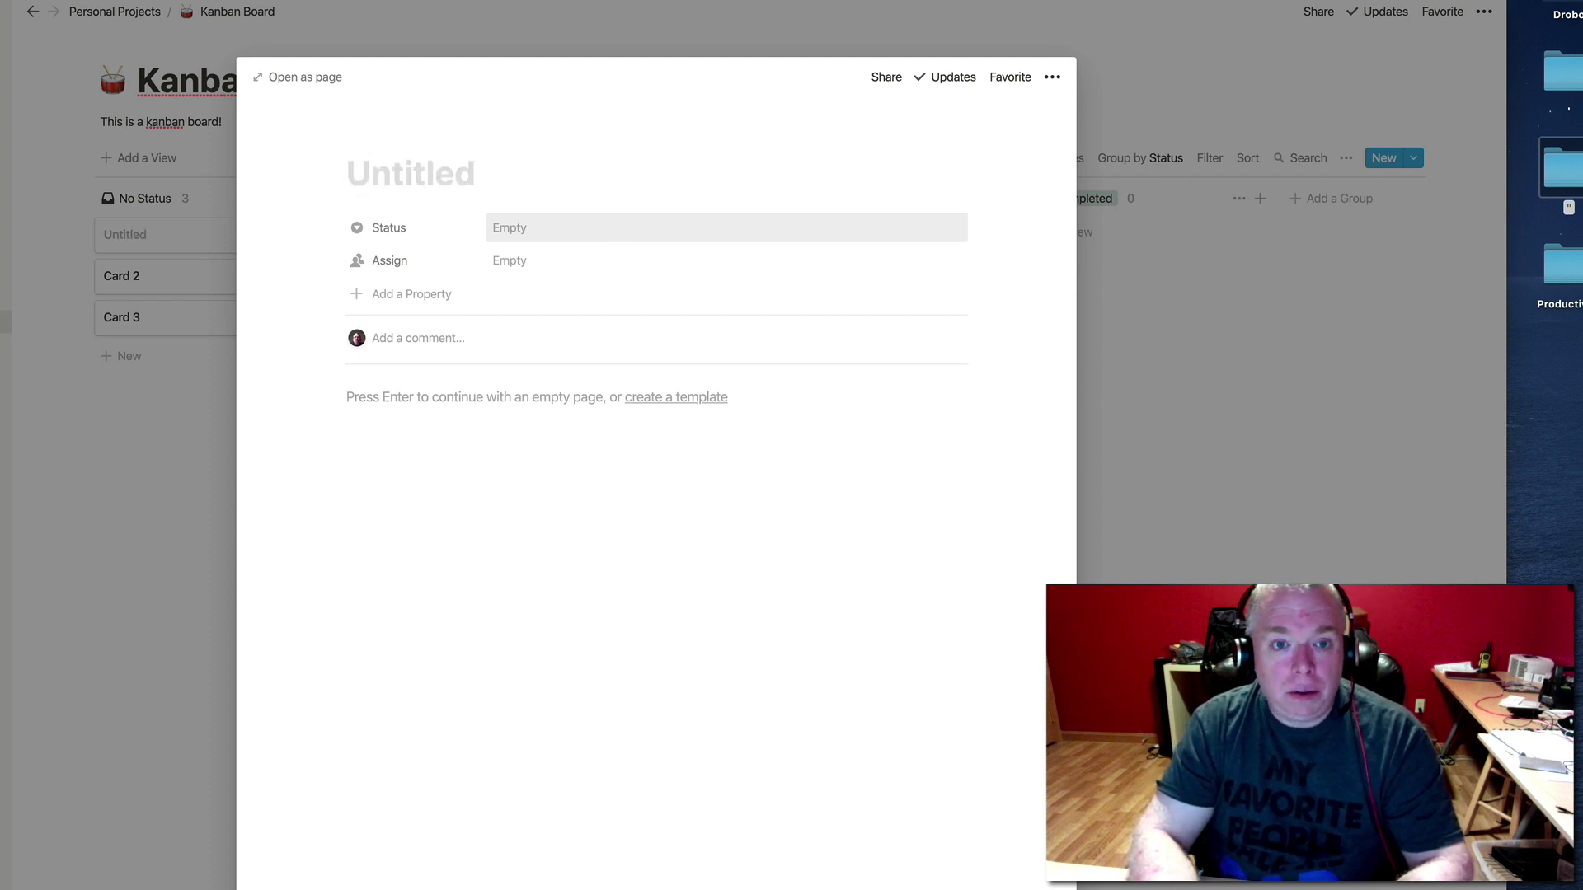
type("Wo")
key("BackSpace")
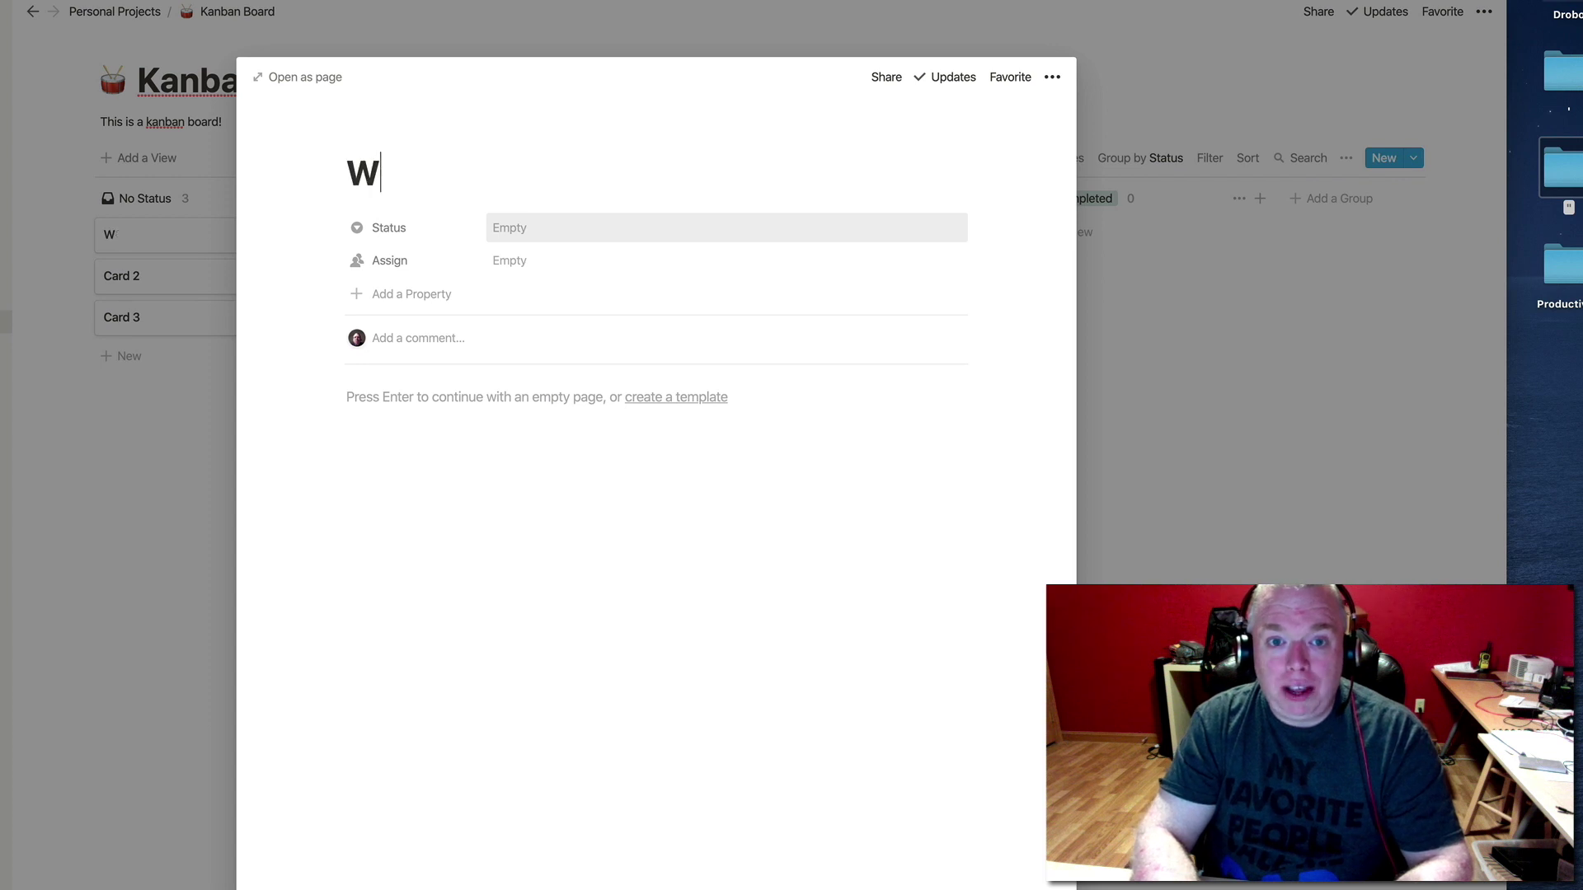
type("orld Peace")
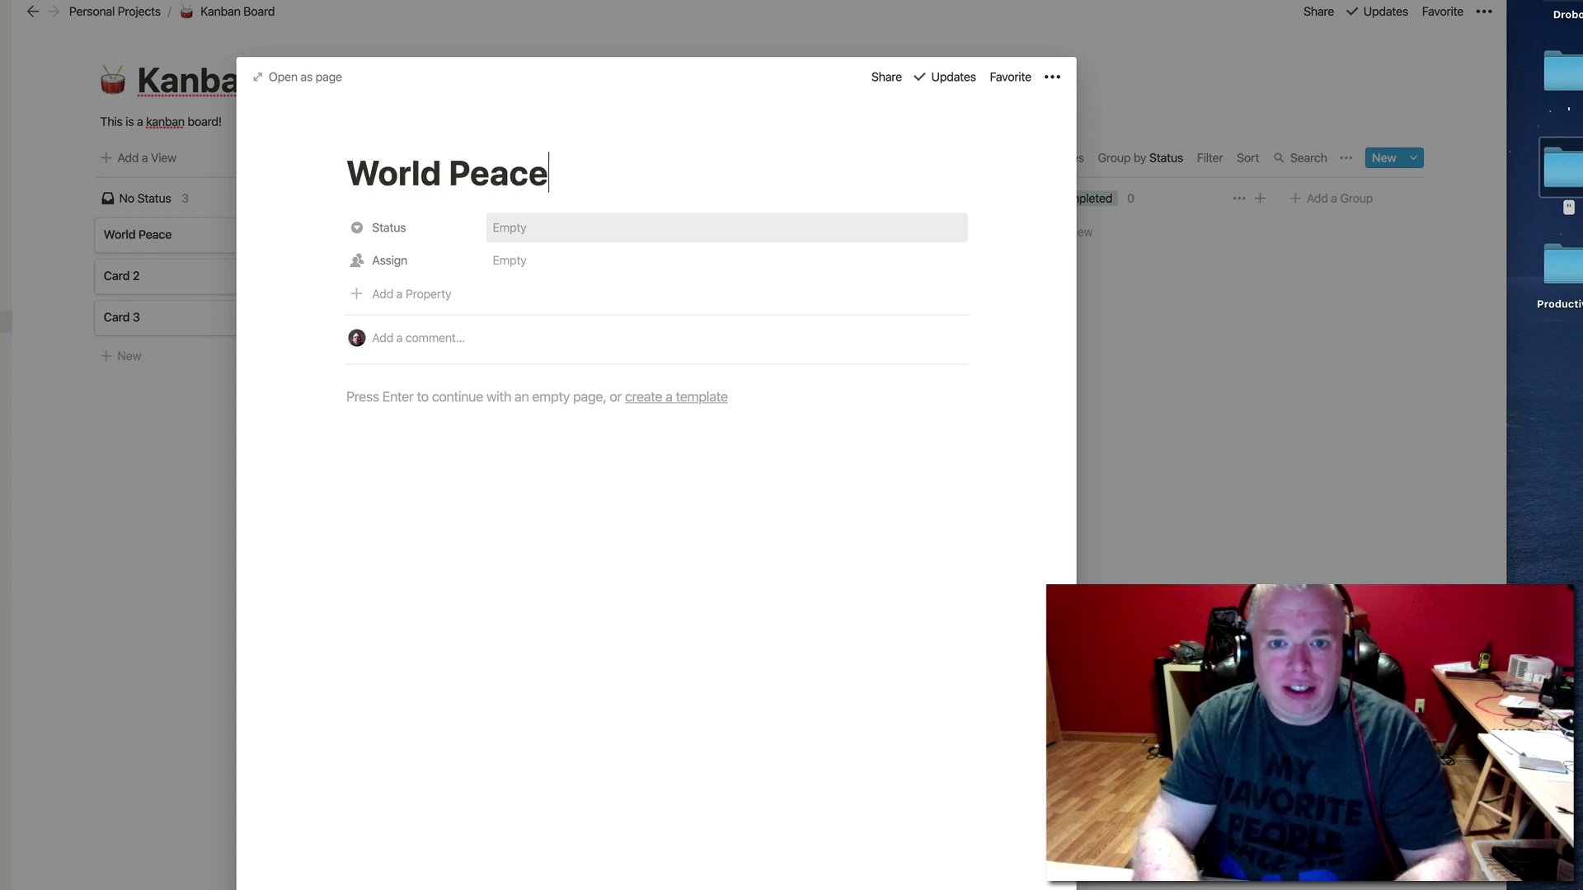
type(" Project")
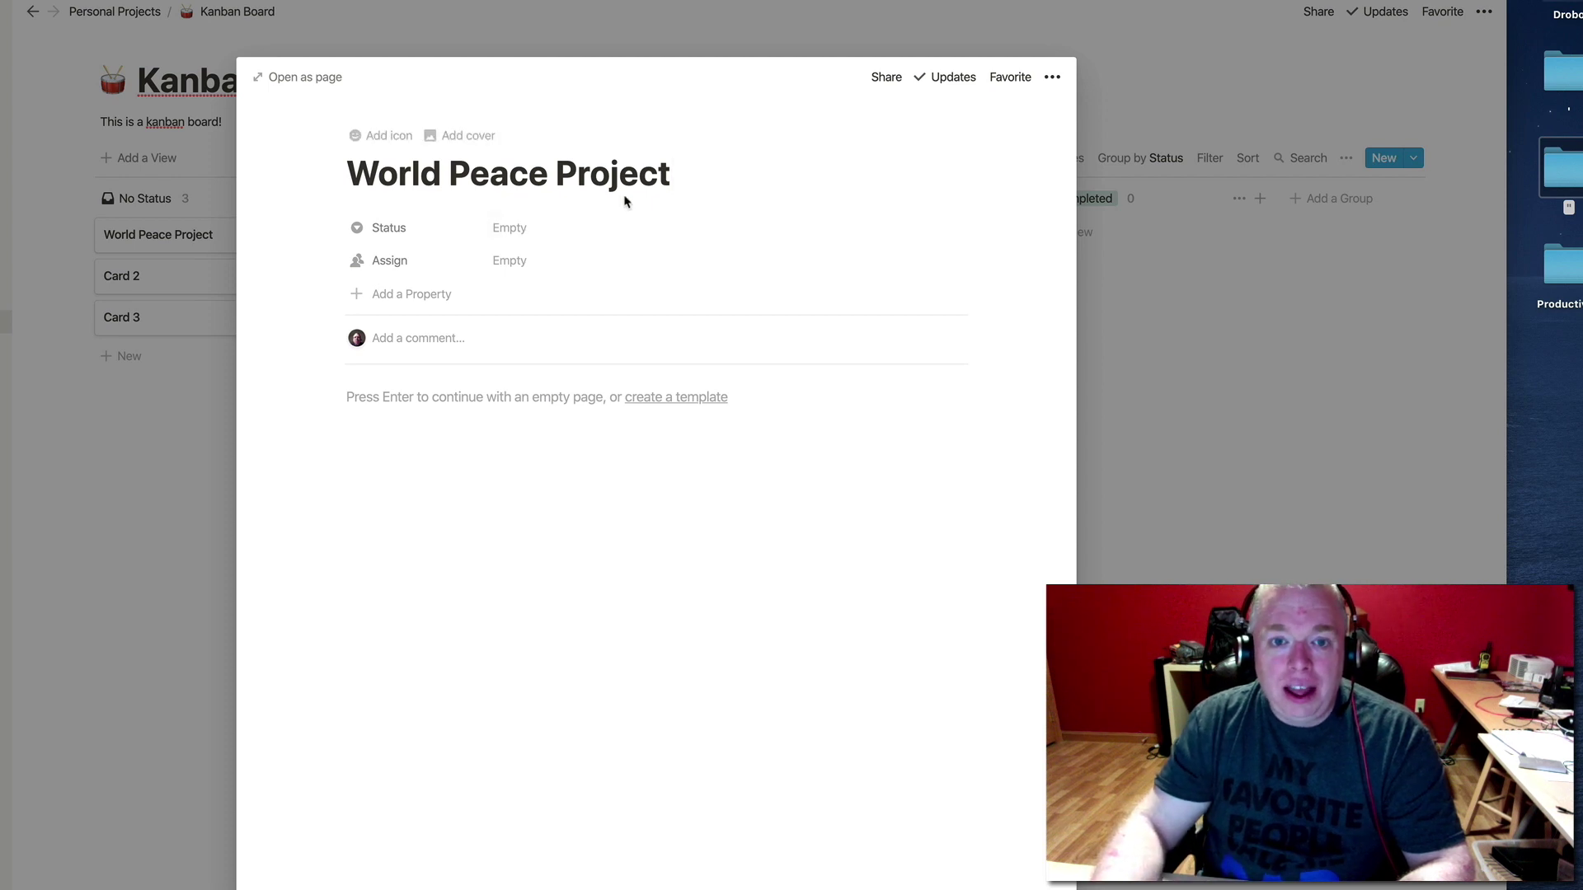
Step: Give the card a page icon and a cover image
left_click(368, 139)
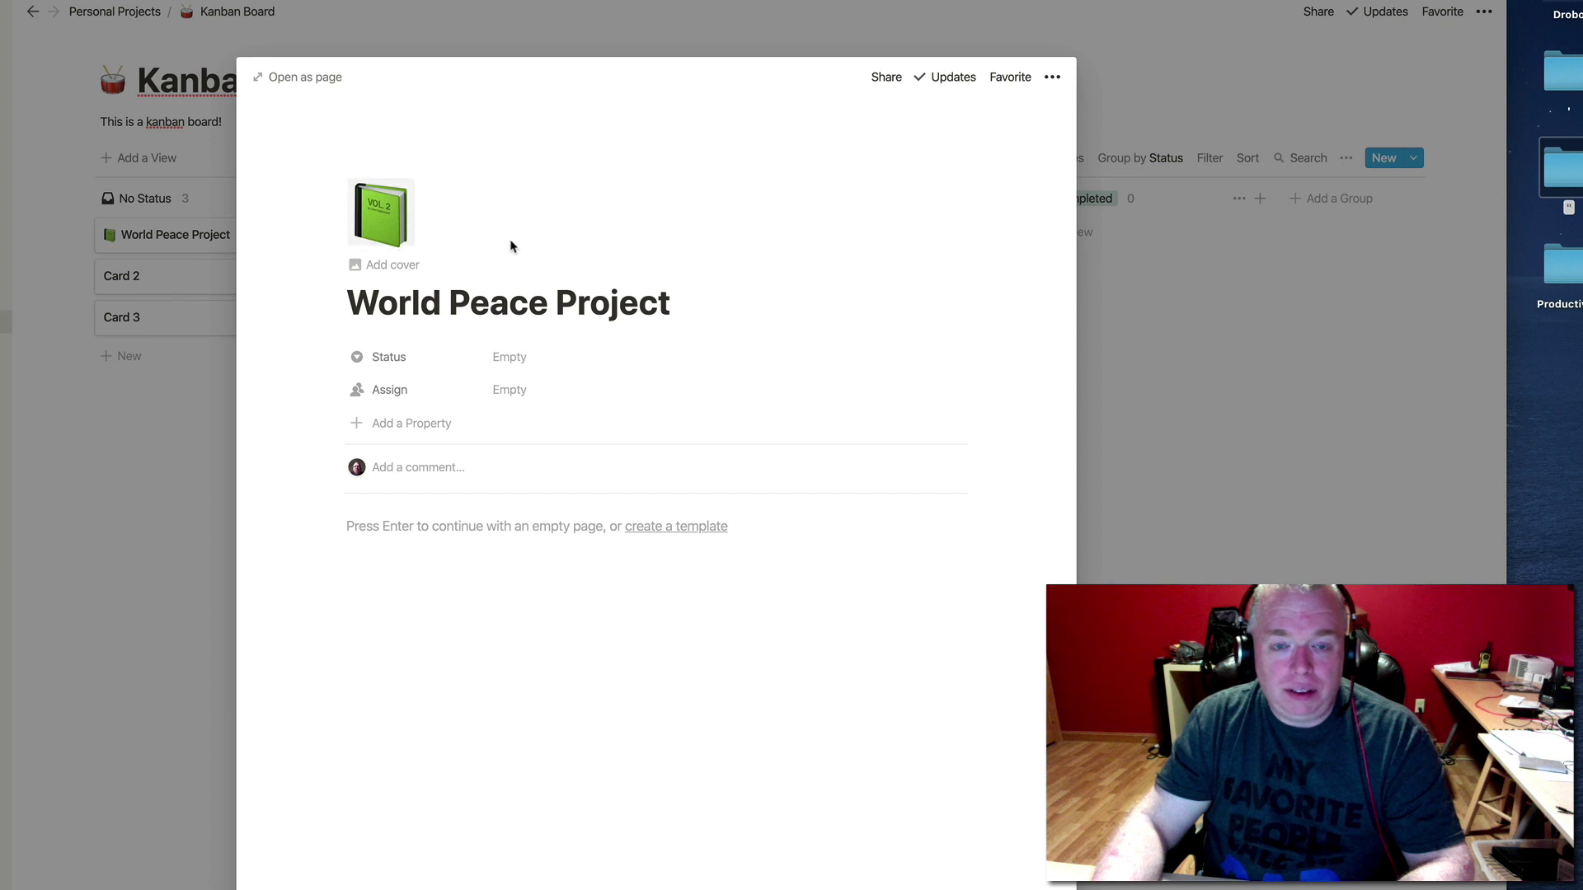
left_click(412, 268)
mouse_move(768, 287)
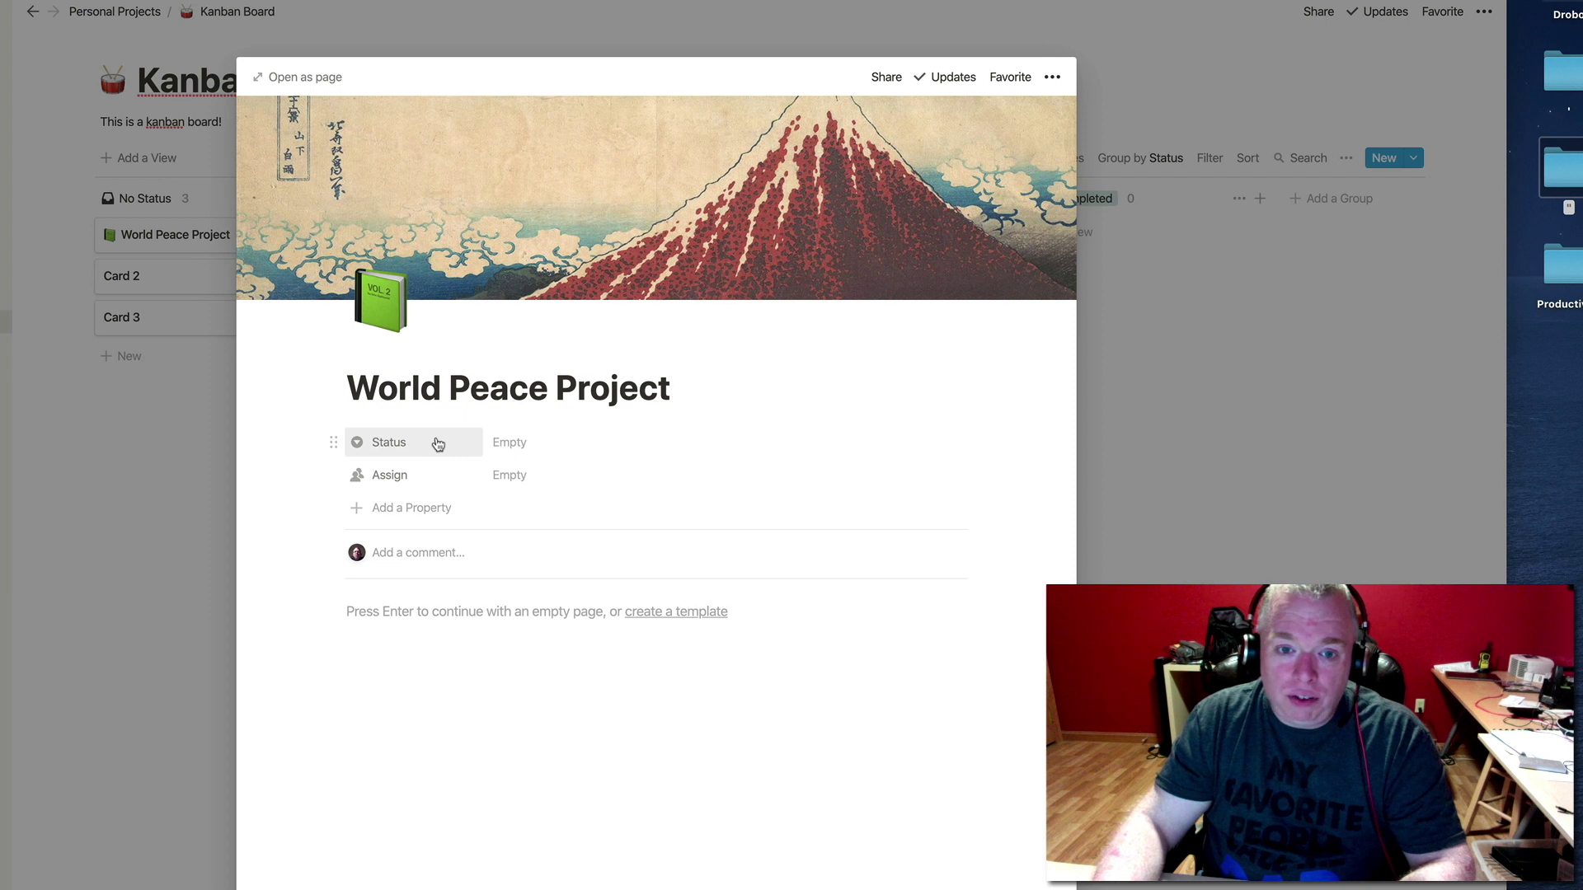
Step: Assign the card to the listed person, leaving Status empty
left_click(500, 444)
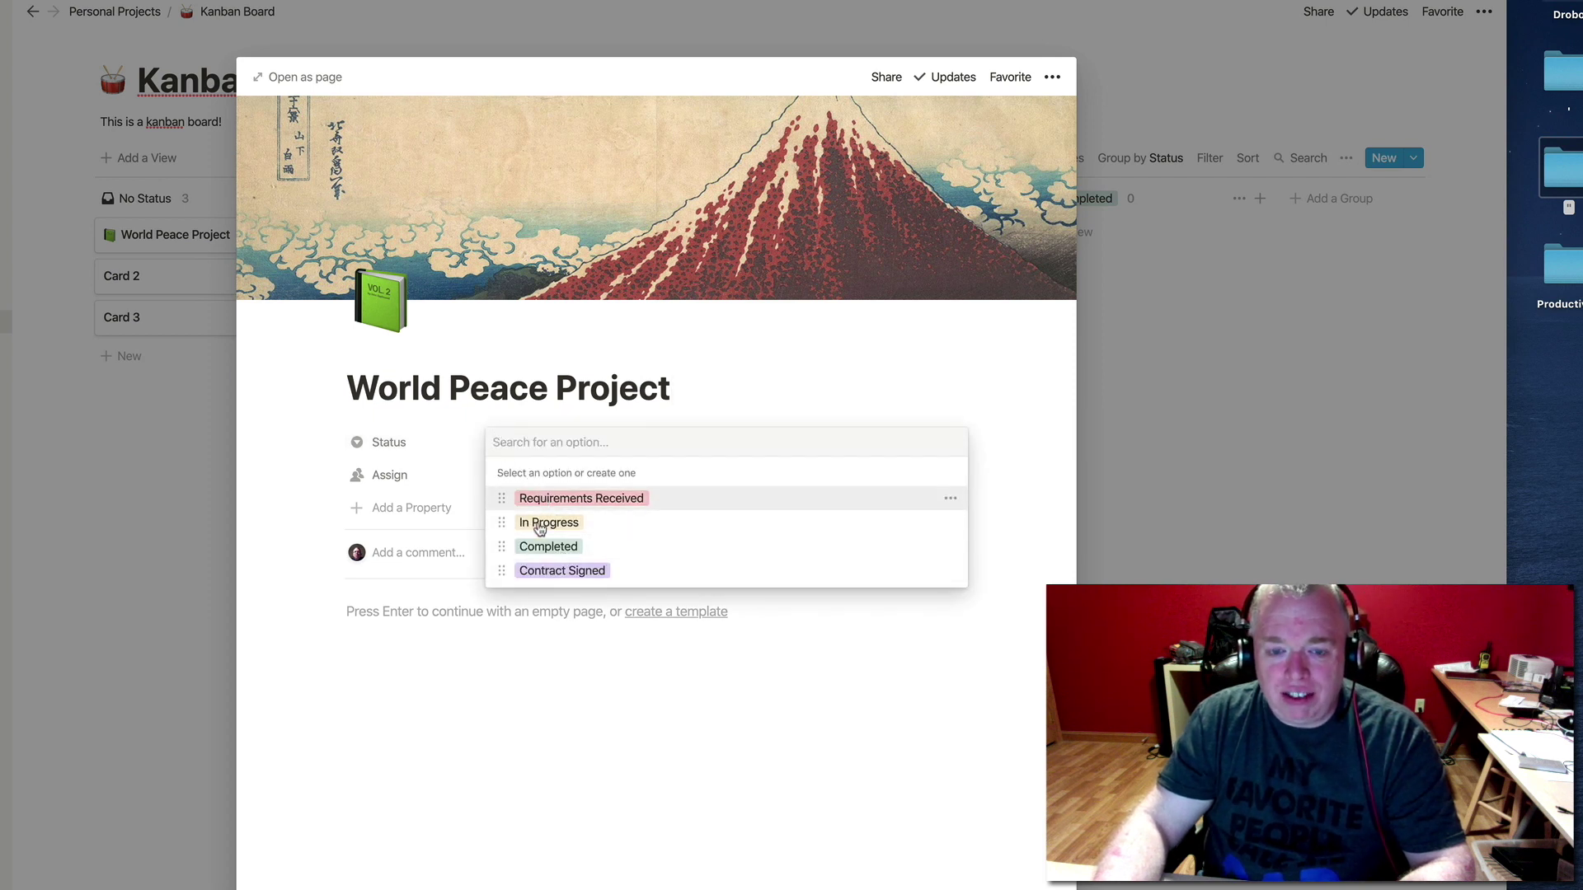
left_click(439, 477)
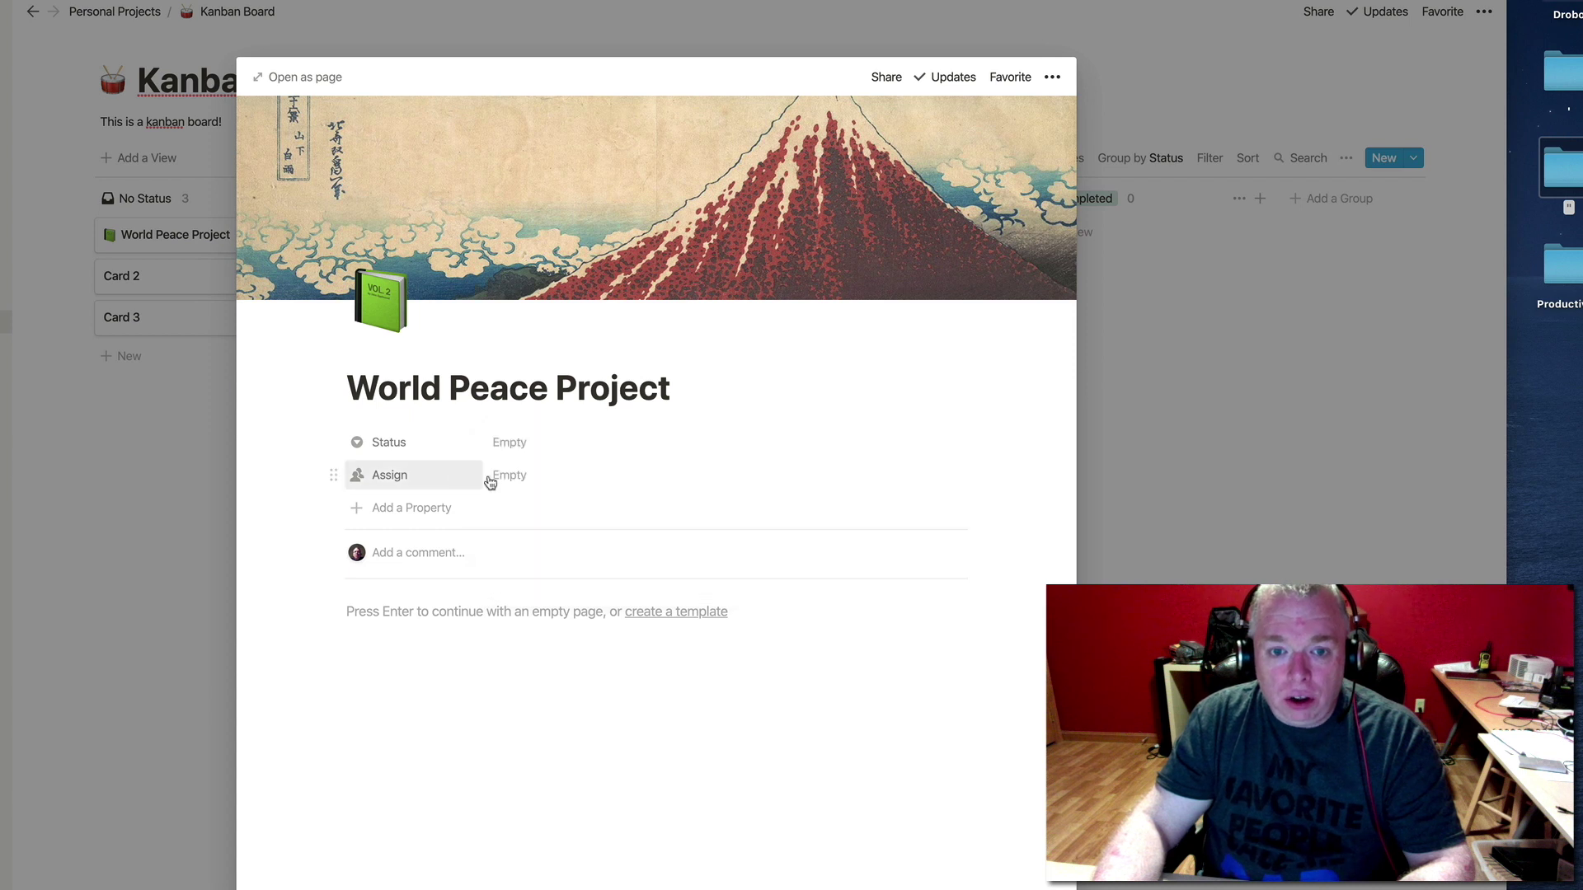
left_click(495, 477)
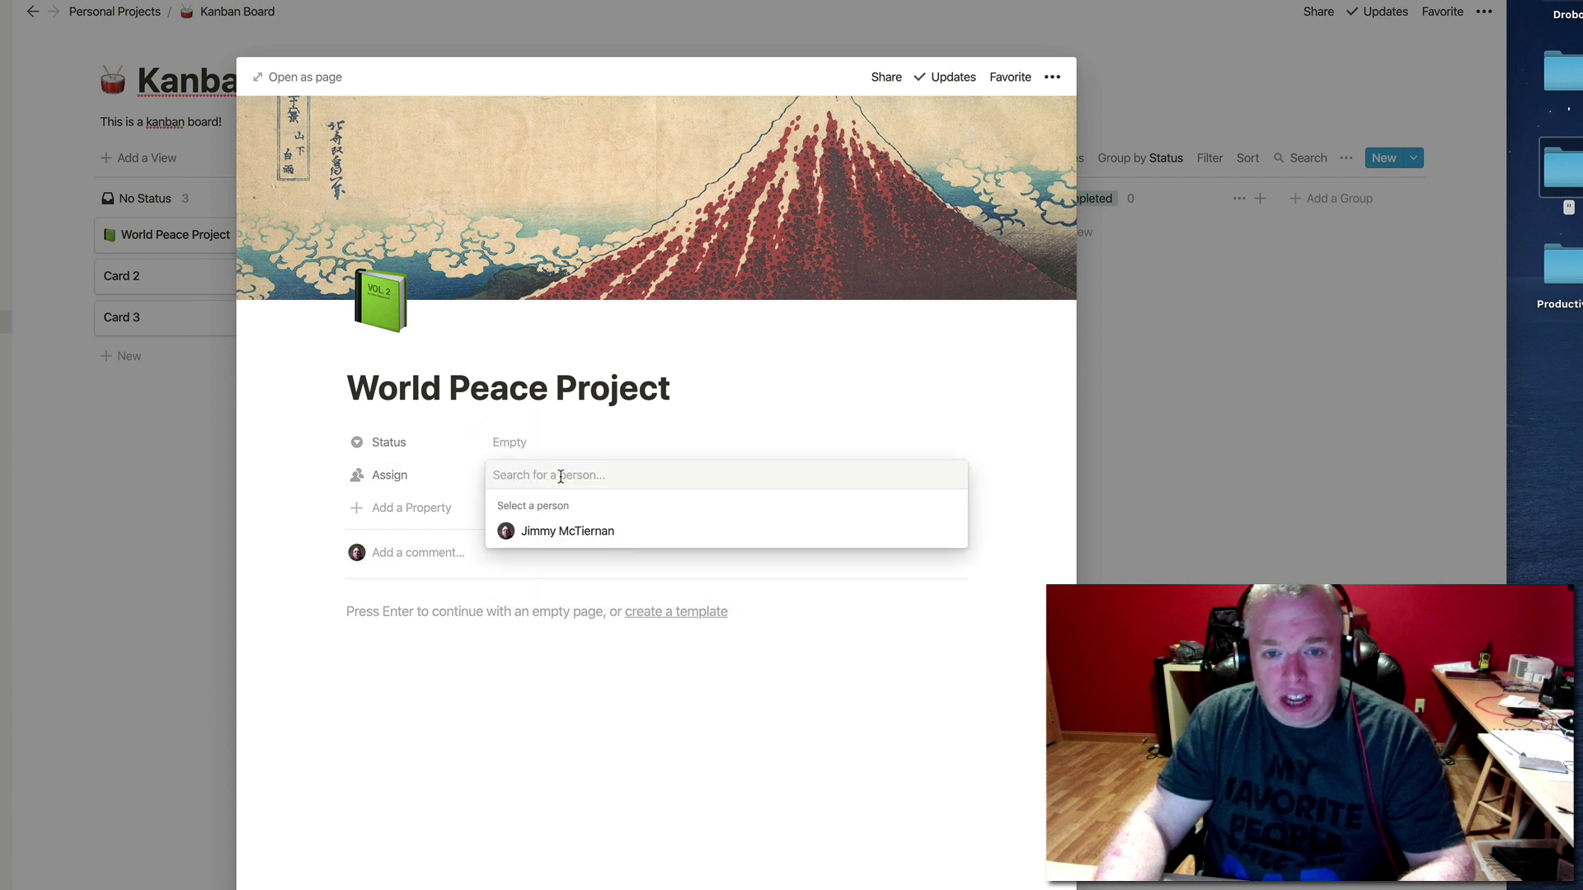
left_click(556, 531)
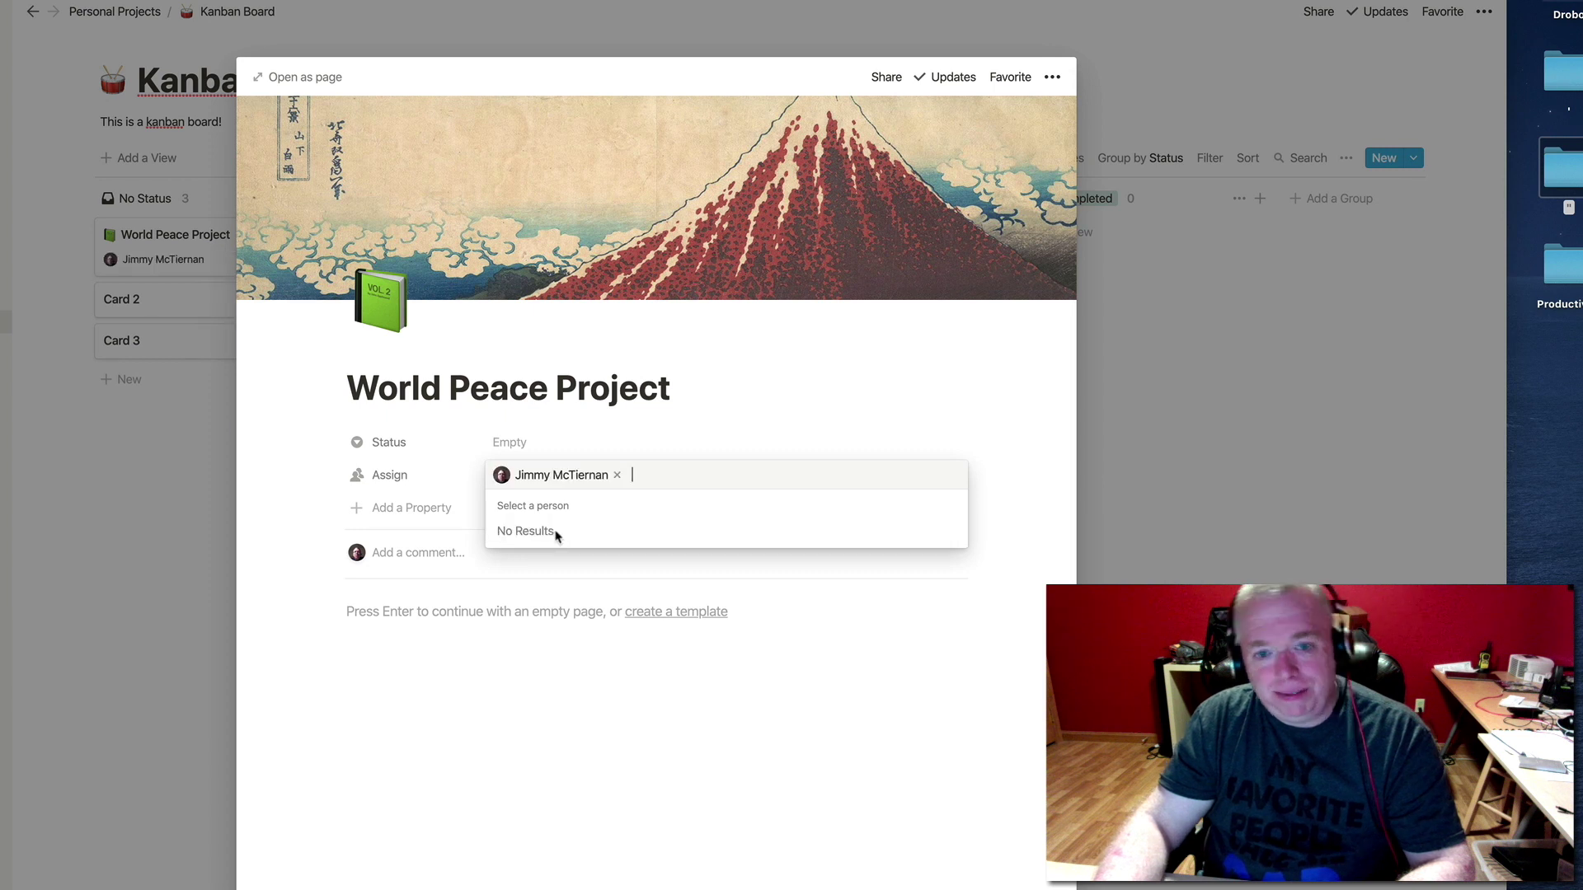
left_click(450, 516)
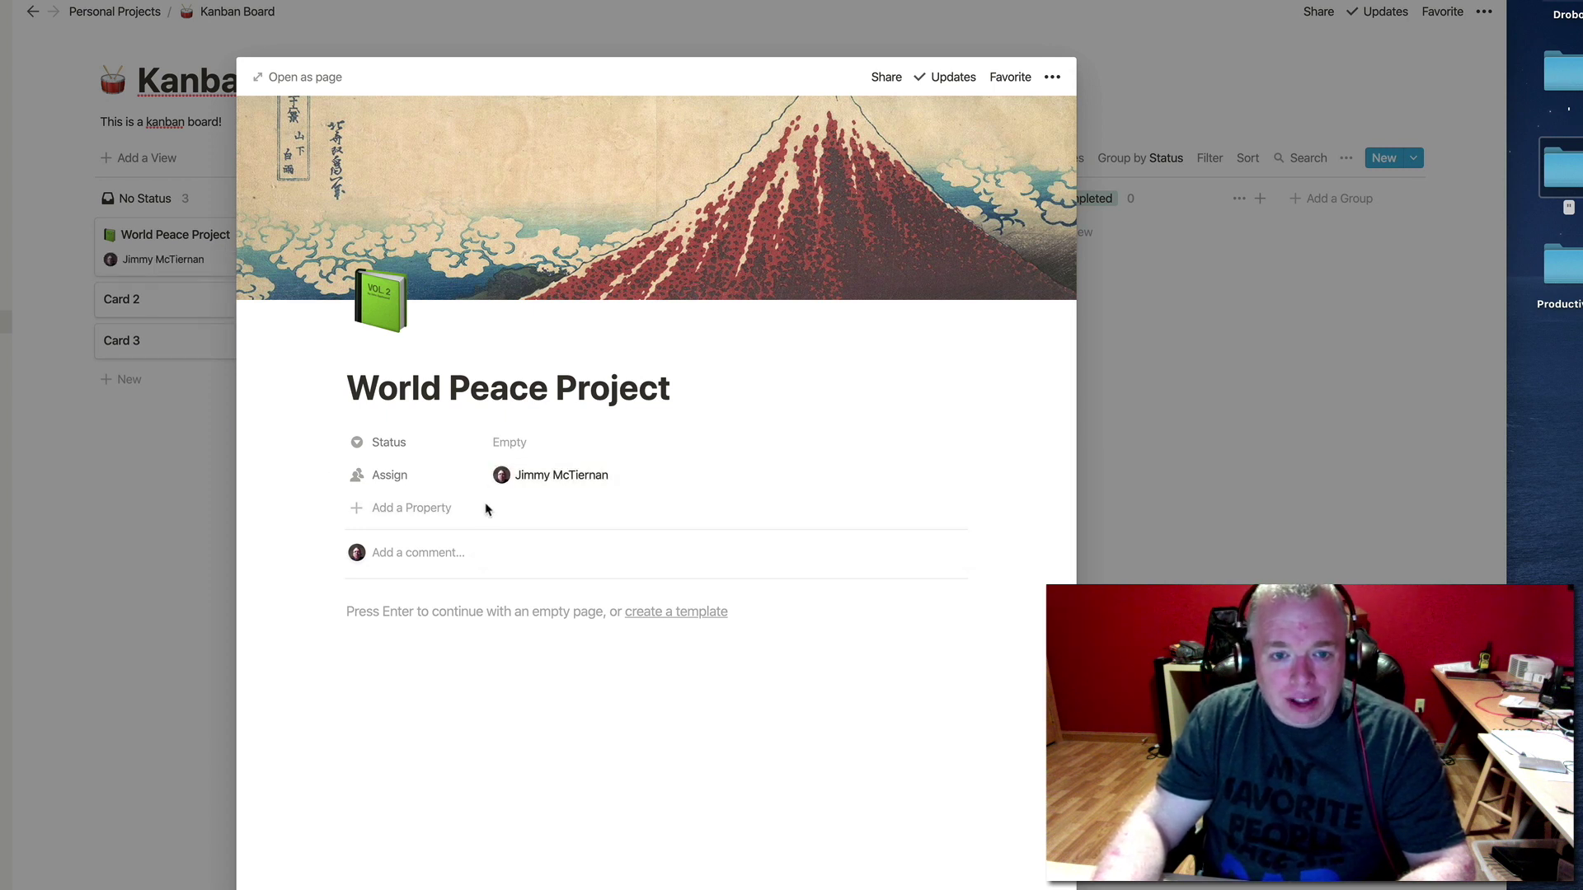
left_click(450, 558)
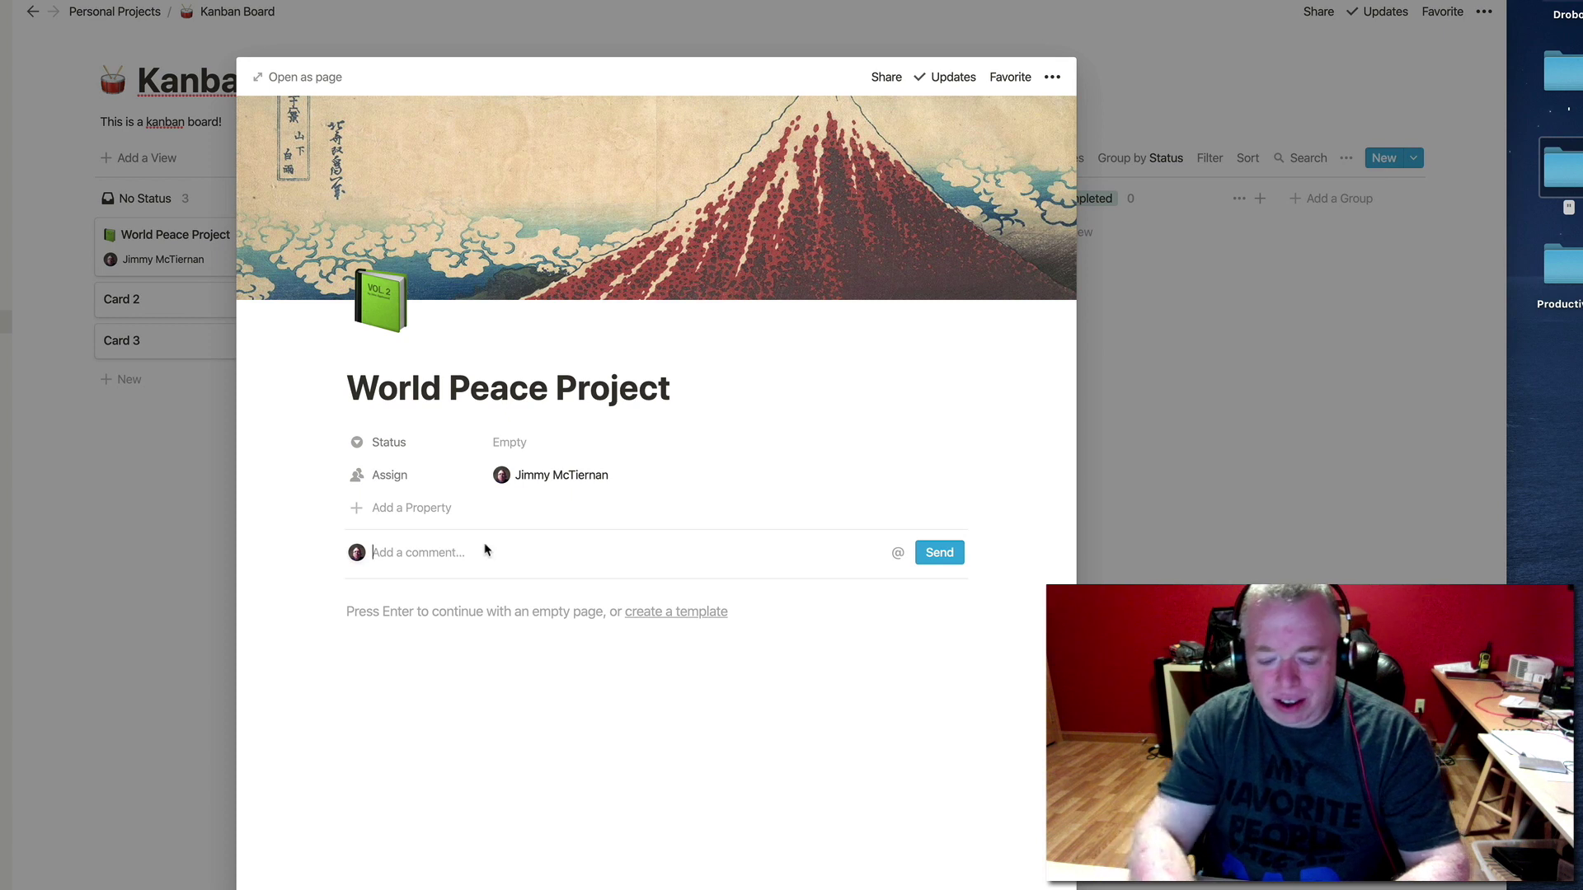
Step: Send the card comment 'This project is awesome!!!'
type("This proje")
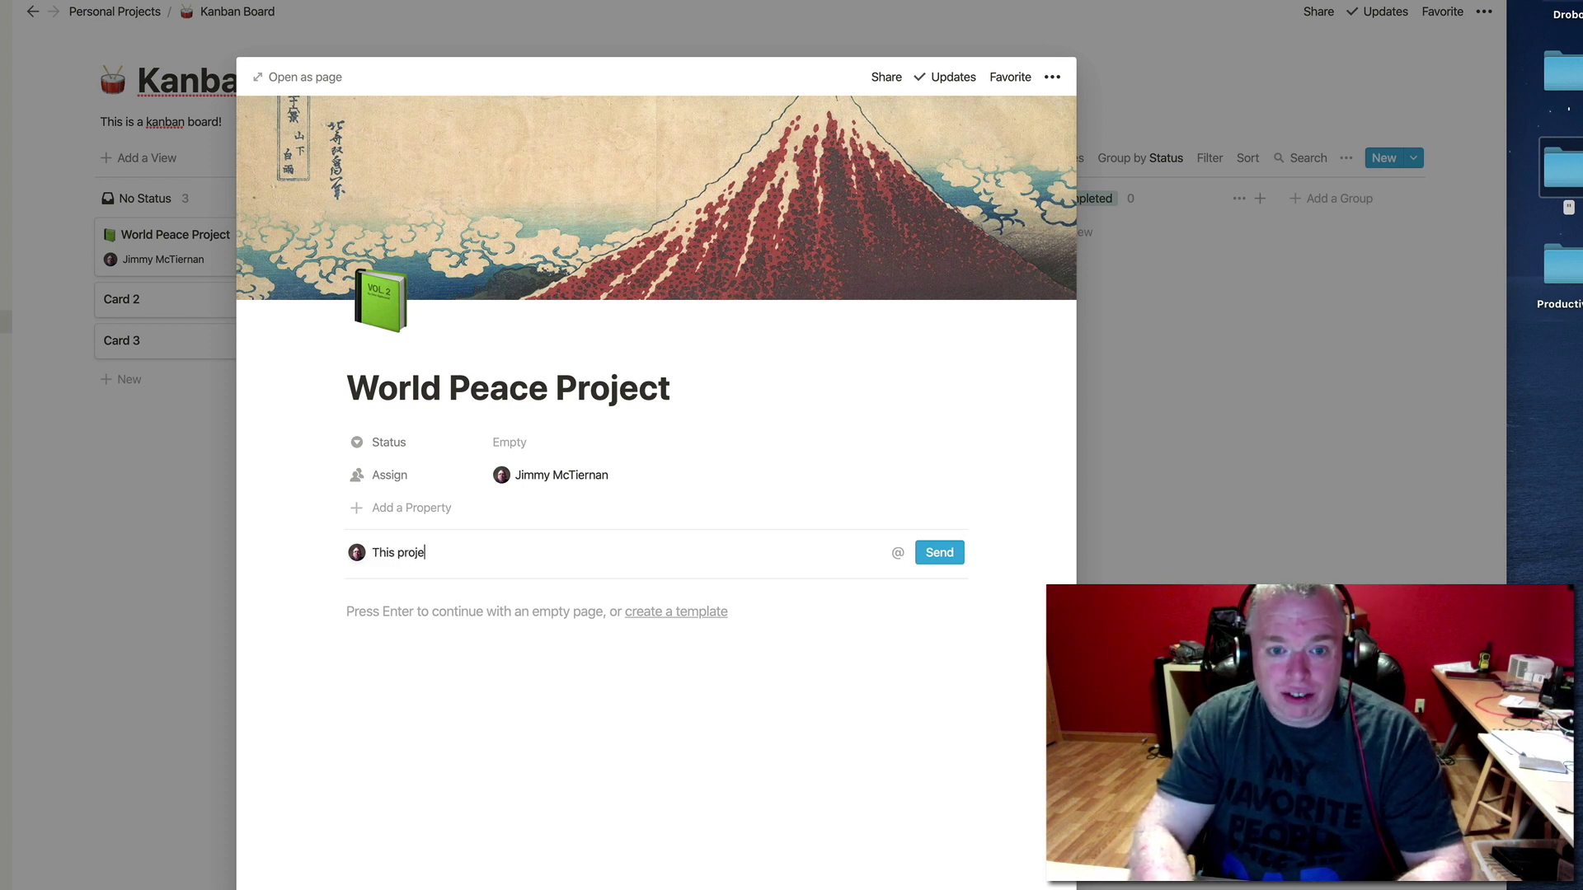
type("ct is a")
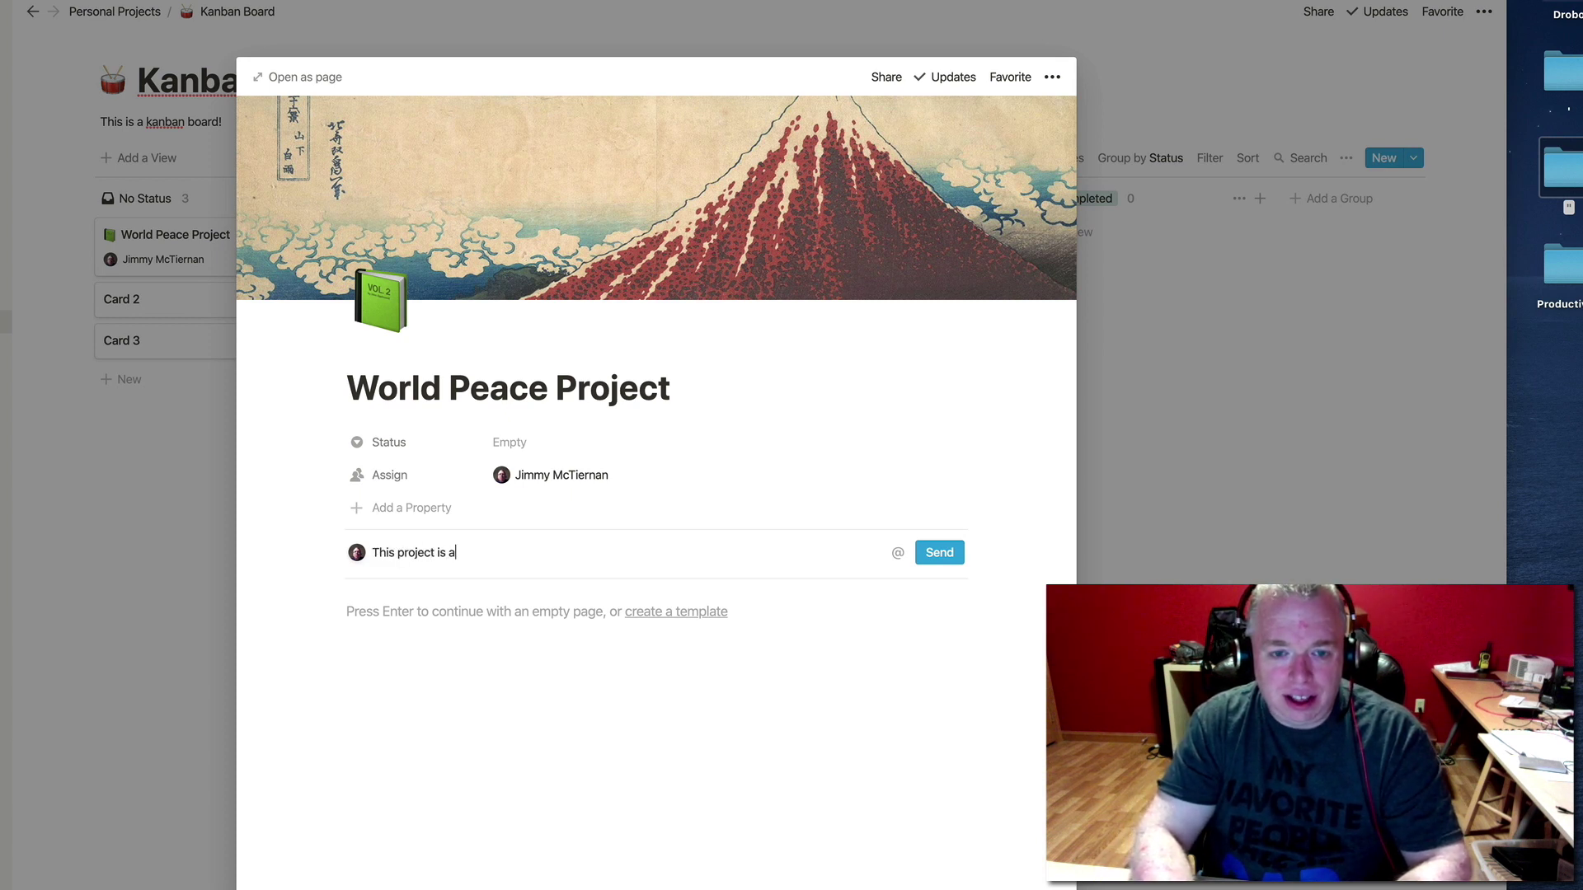
type("wesome!!!")
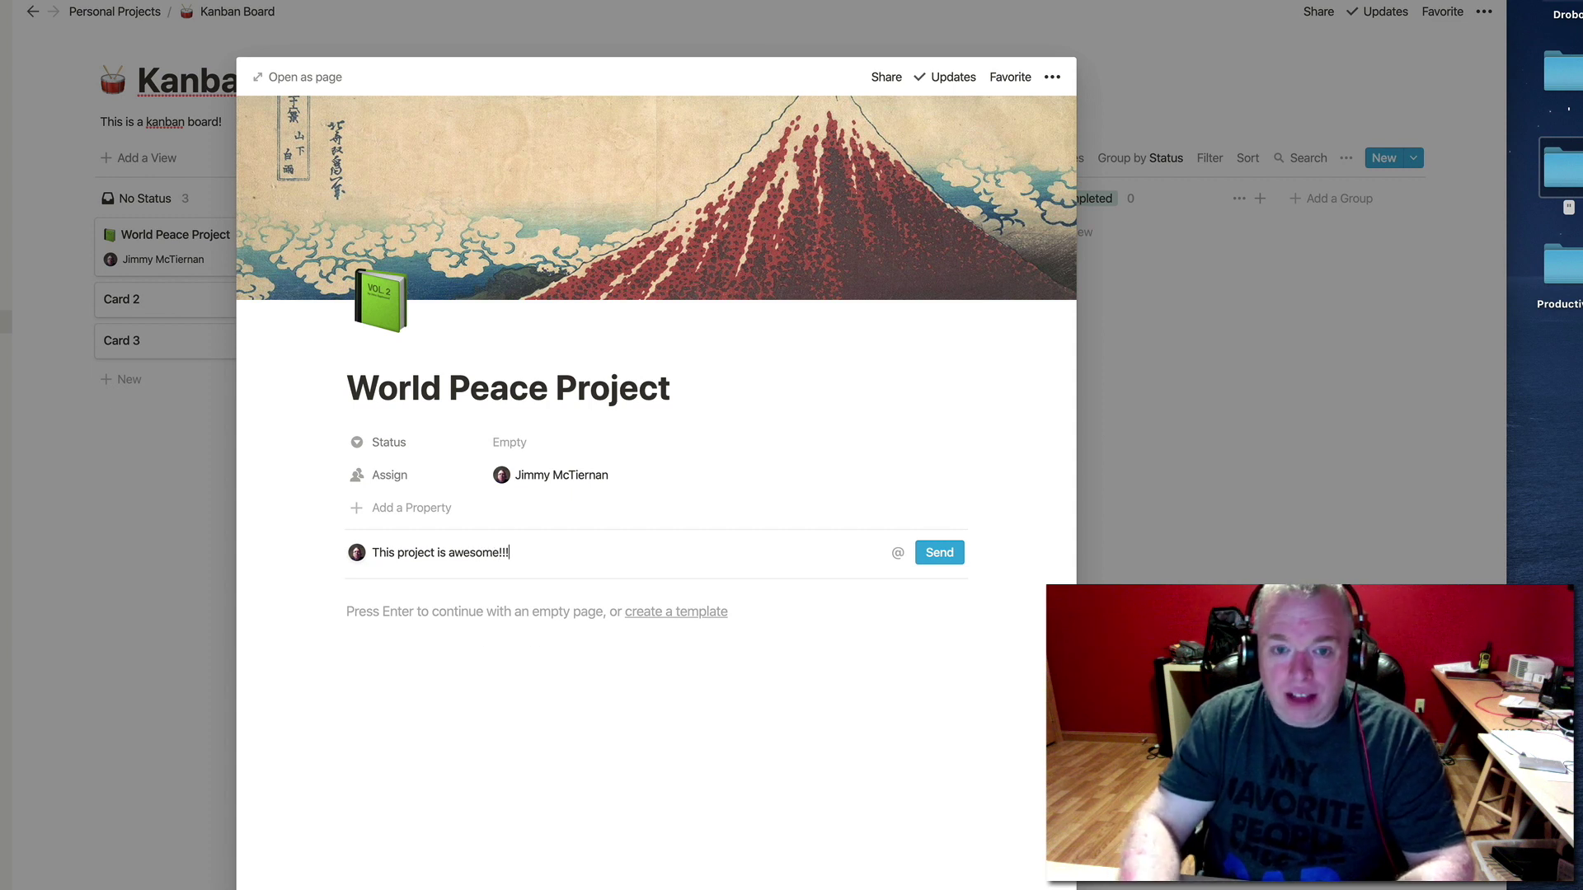
key("Return")
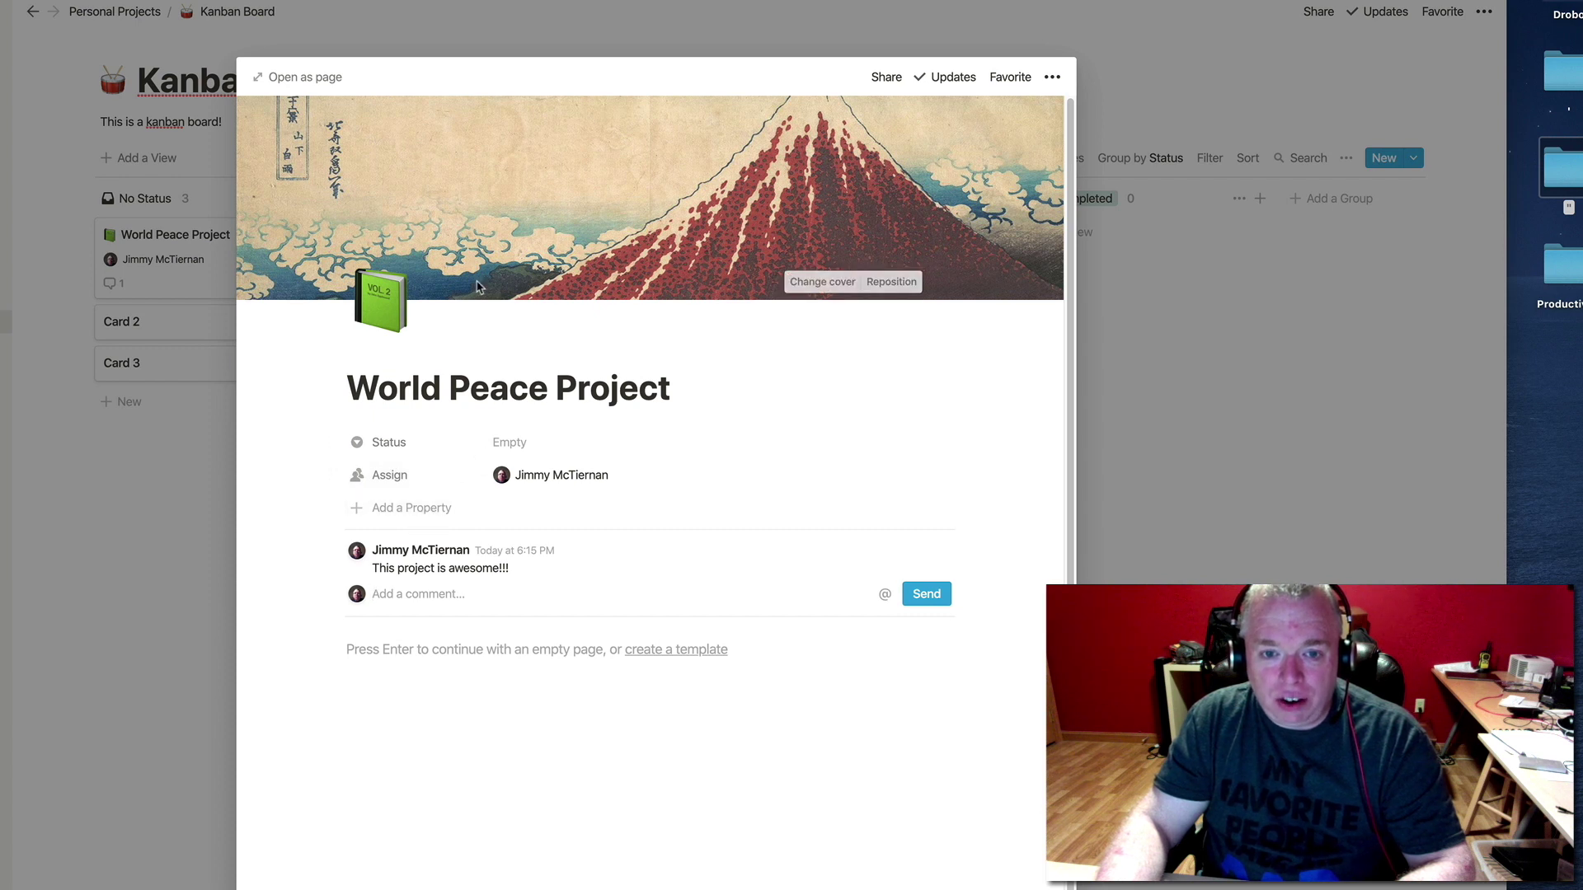
Step: Add a new card property of type URL
left_click(439, 509)
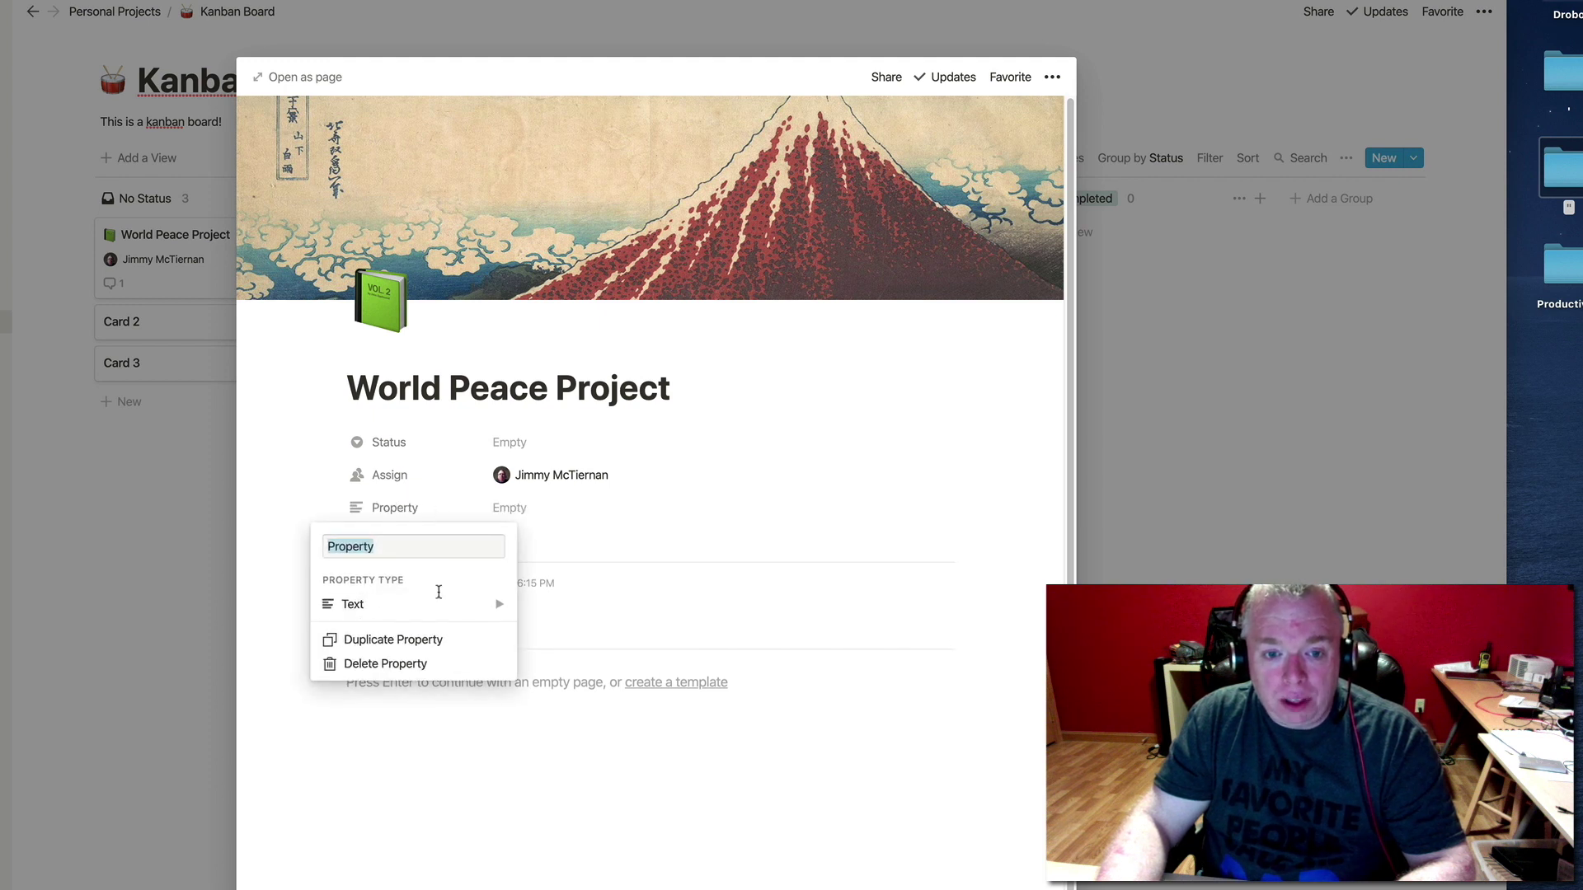
mouse_move(444, 613)
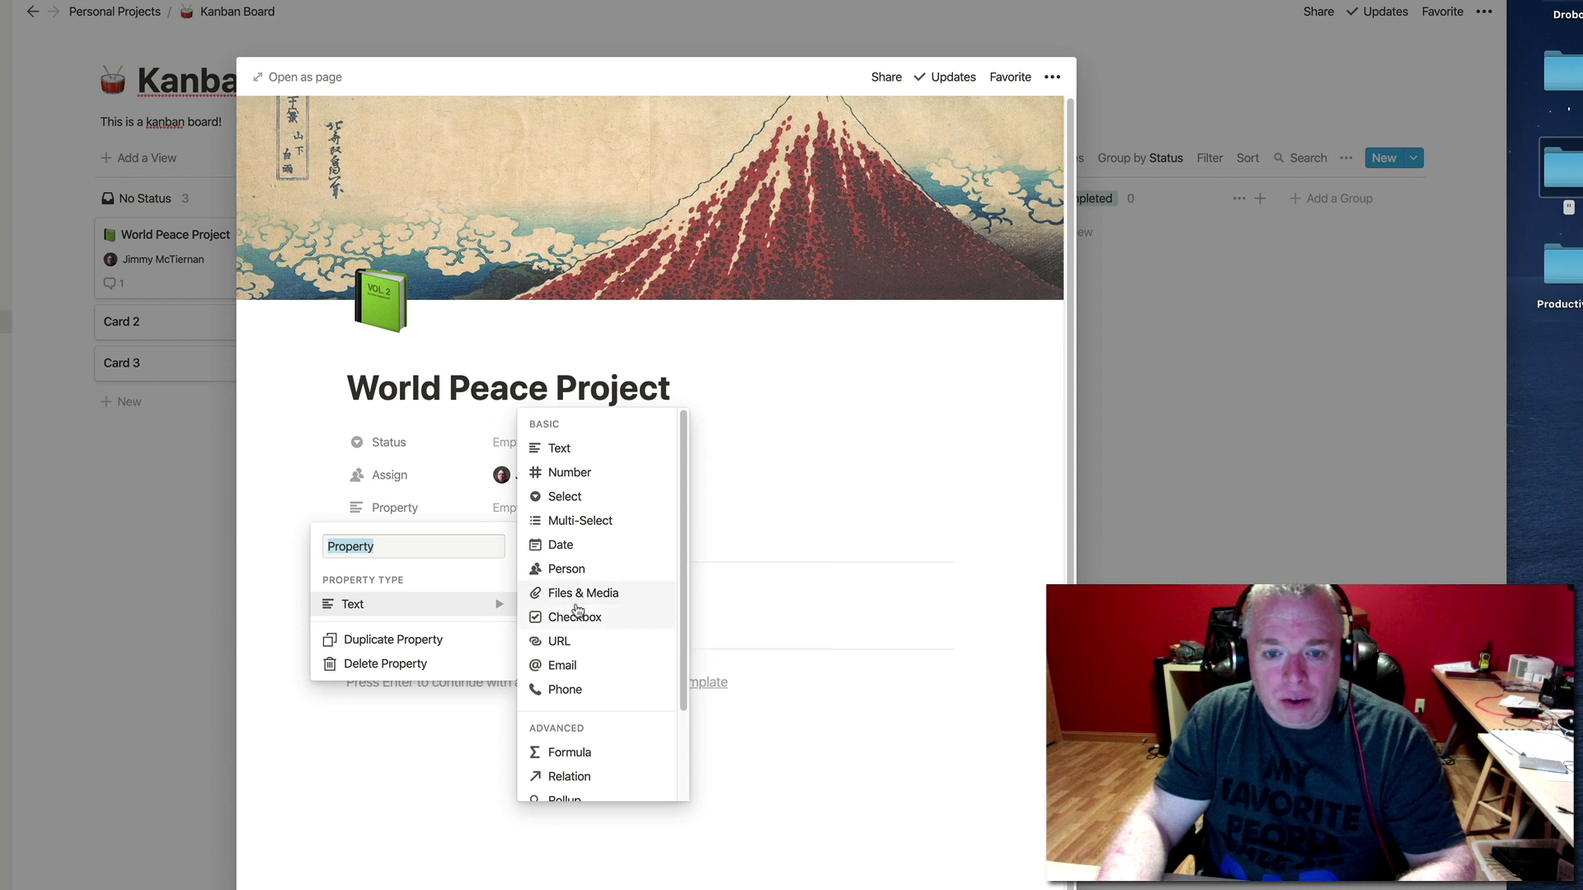
scroll(577, 610, "down", 3)
scroll(577, 610, "up", 2)
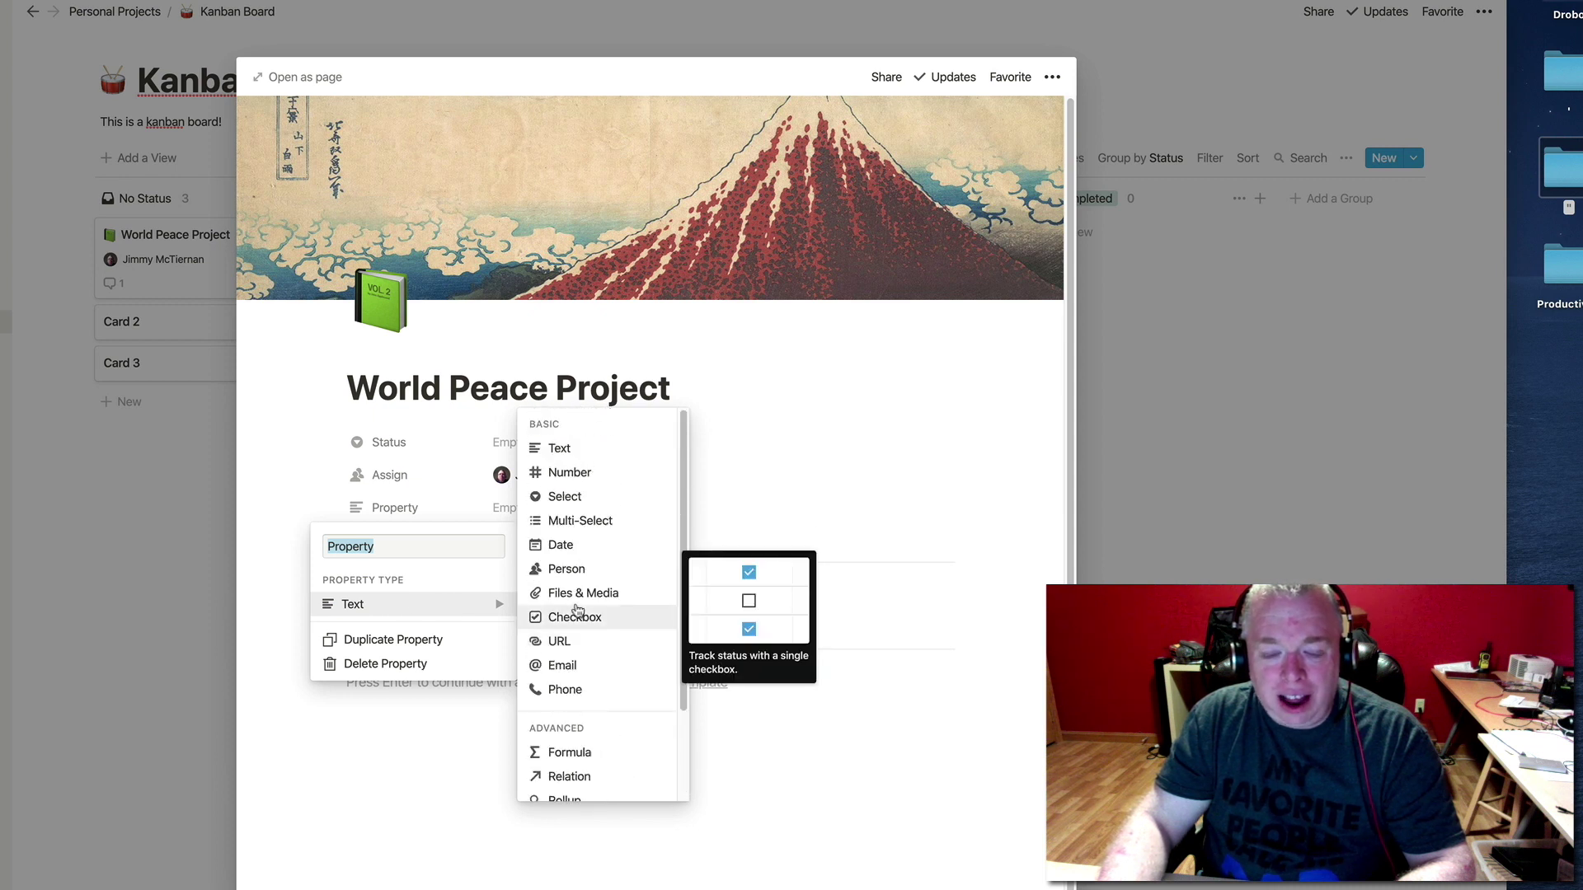
scroll(577, 610, "down", 2)
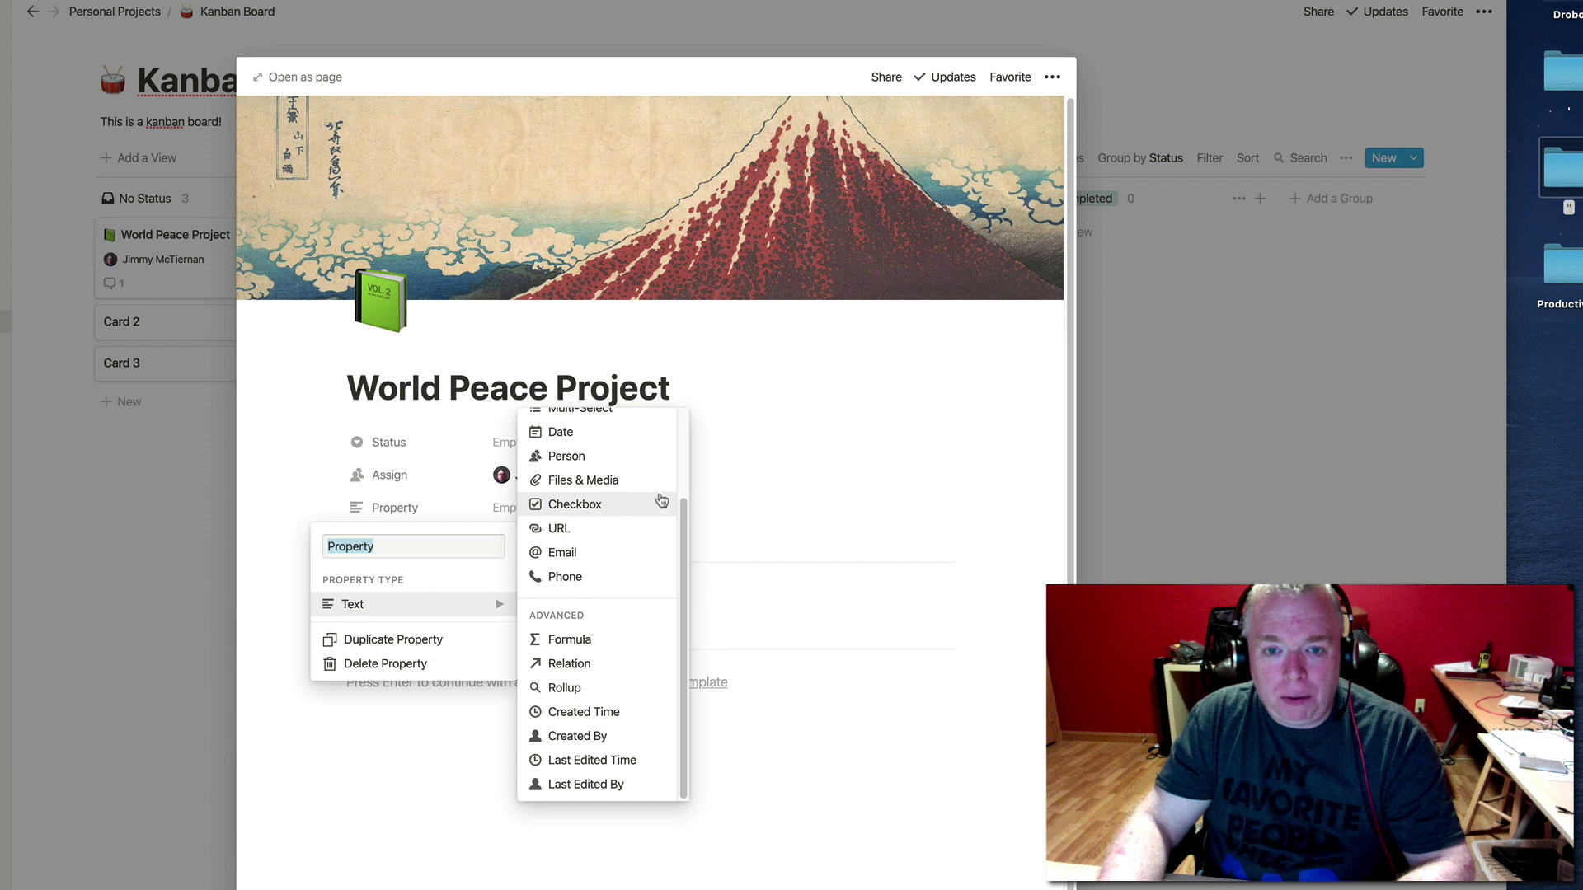
scroll(661, 500, "up", 3)
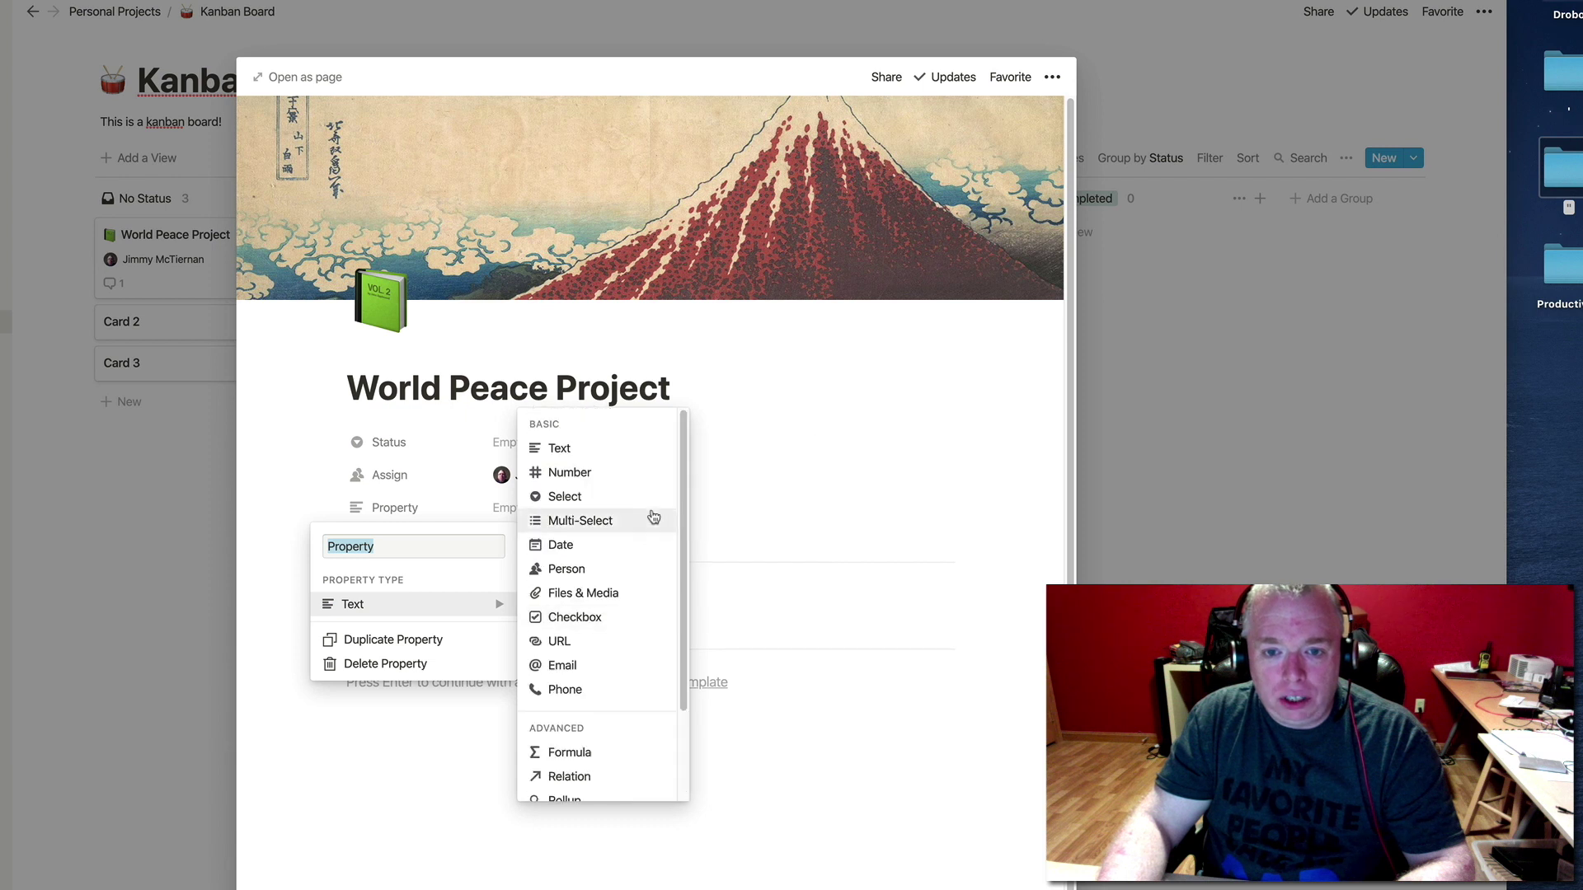
left_click(591, 650)
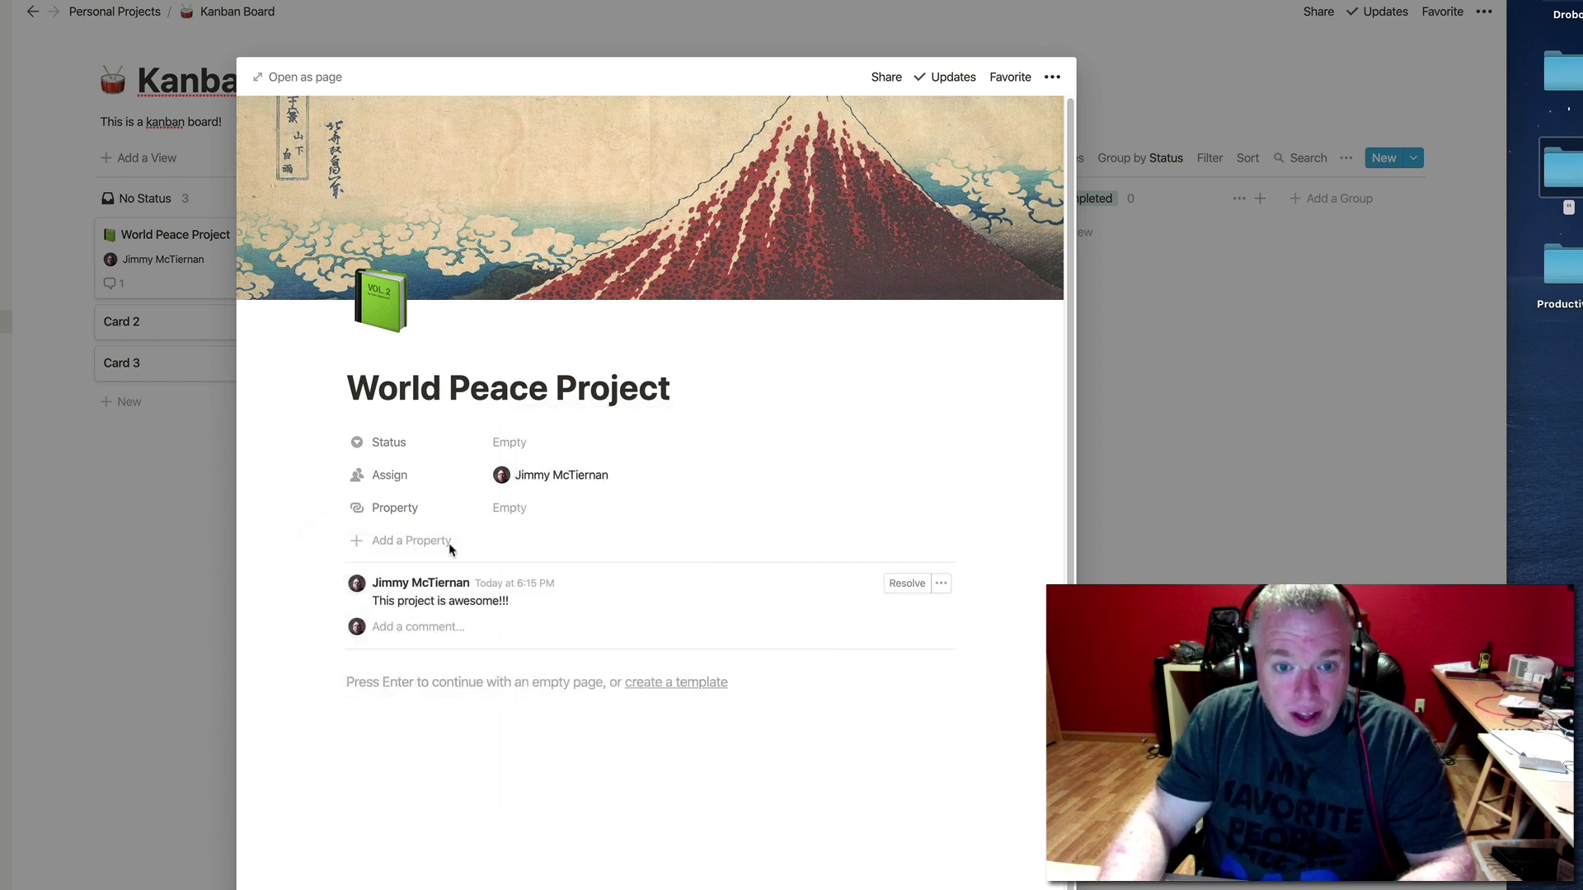
left_click(399, 509)
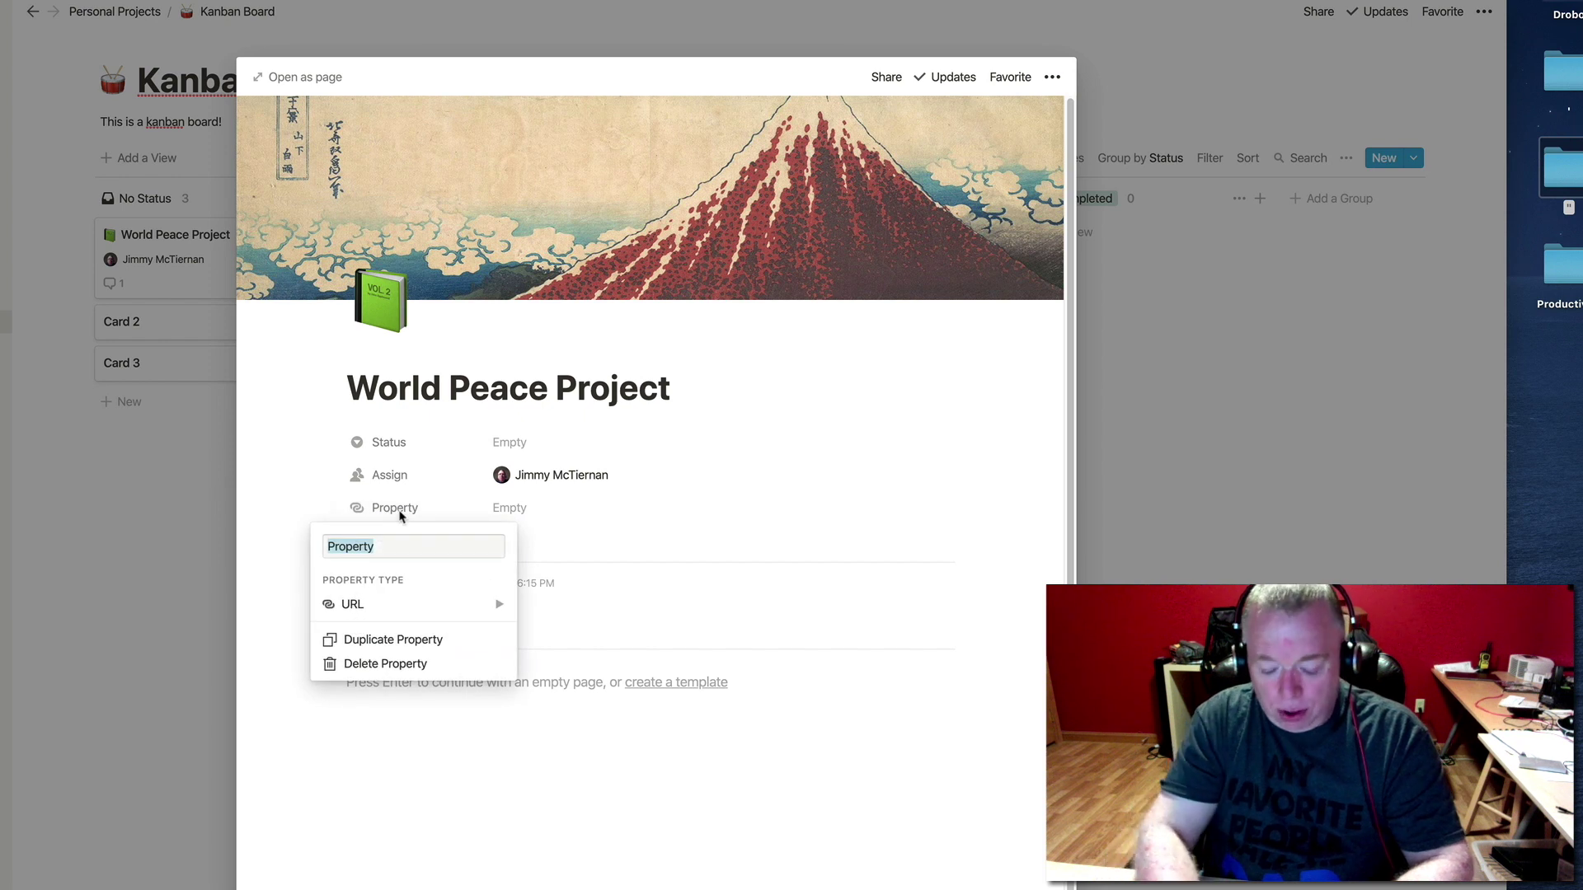
type("Link")
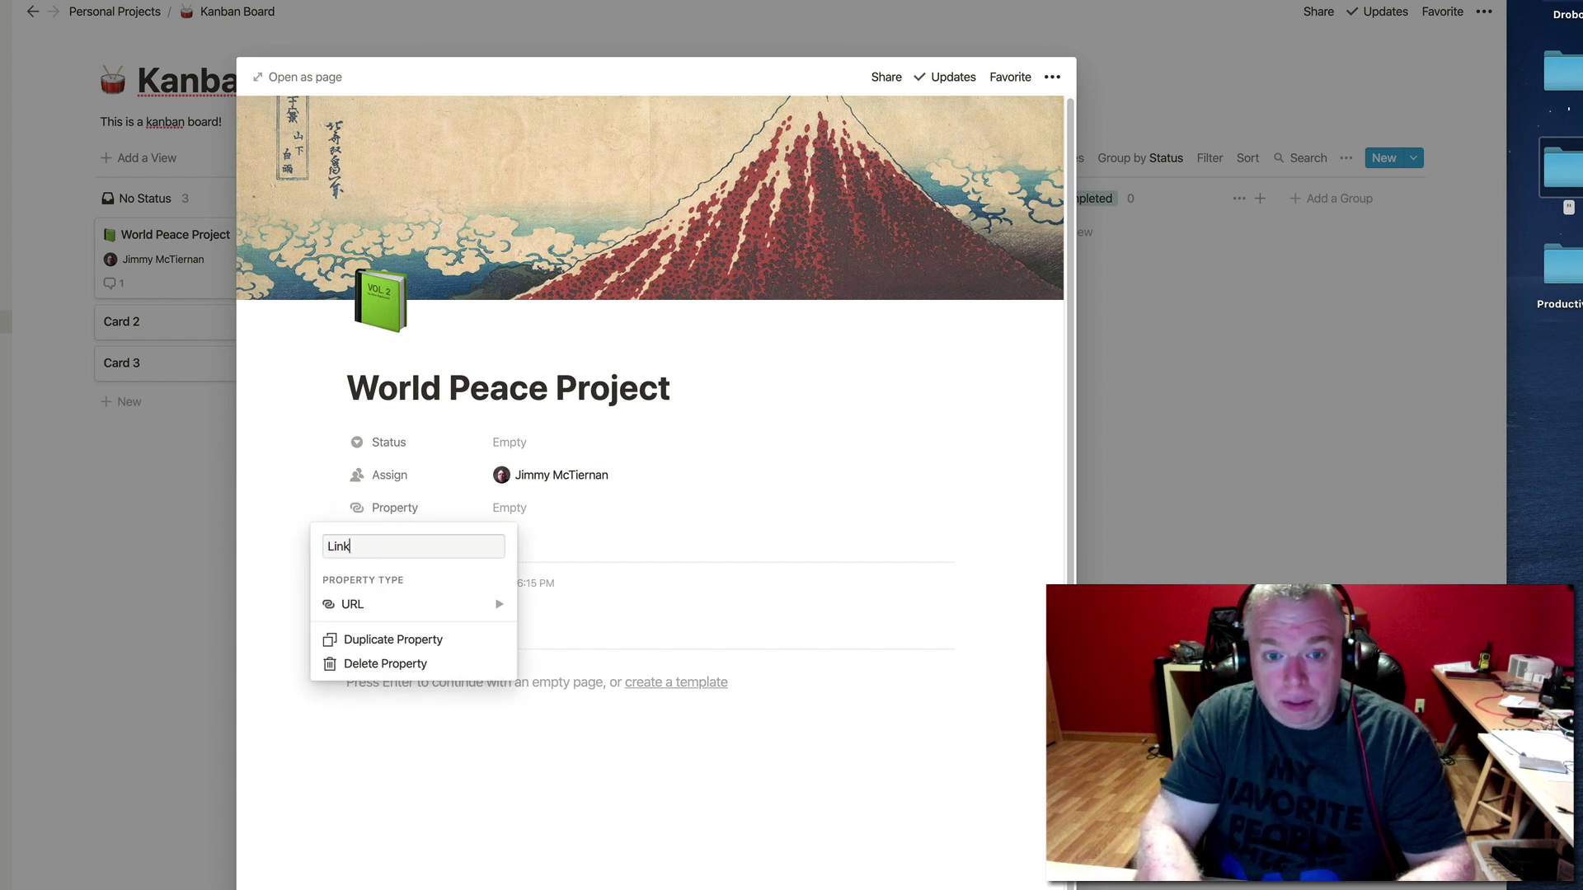
key("Return")
left_click(553, 508)
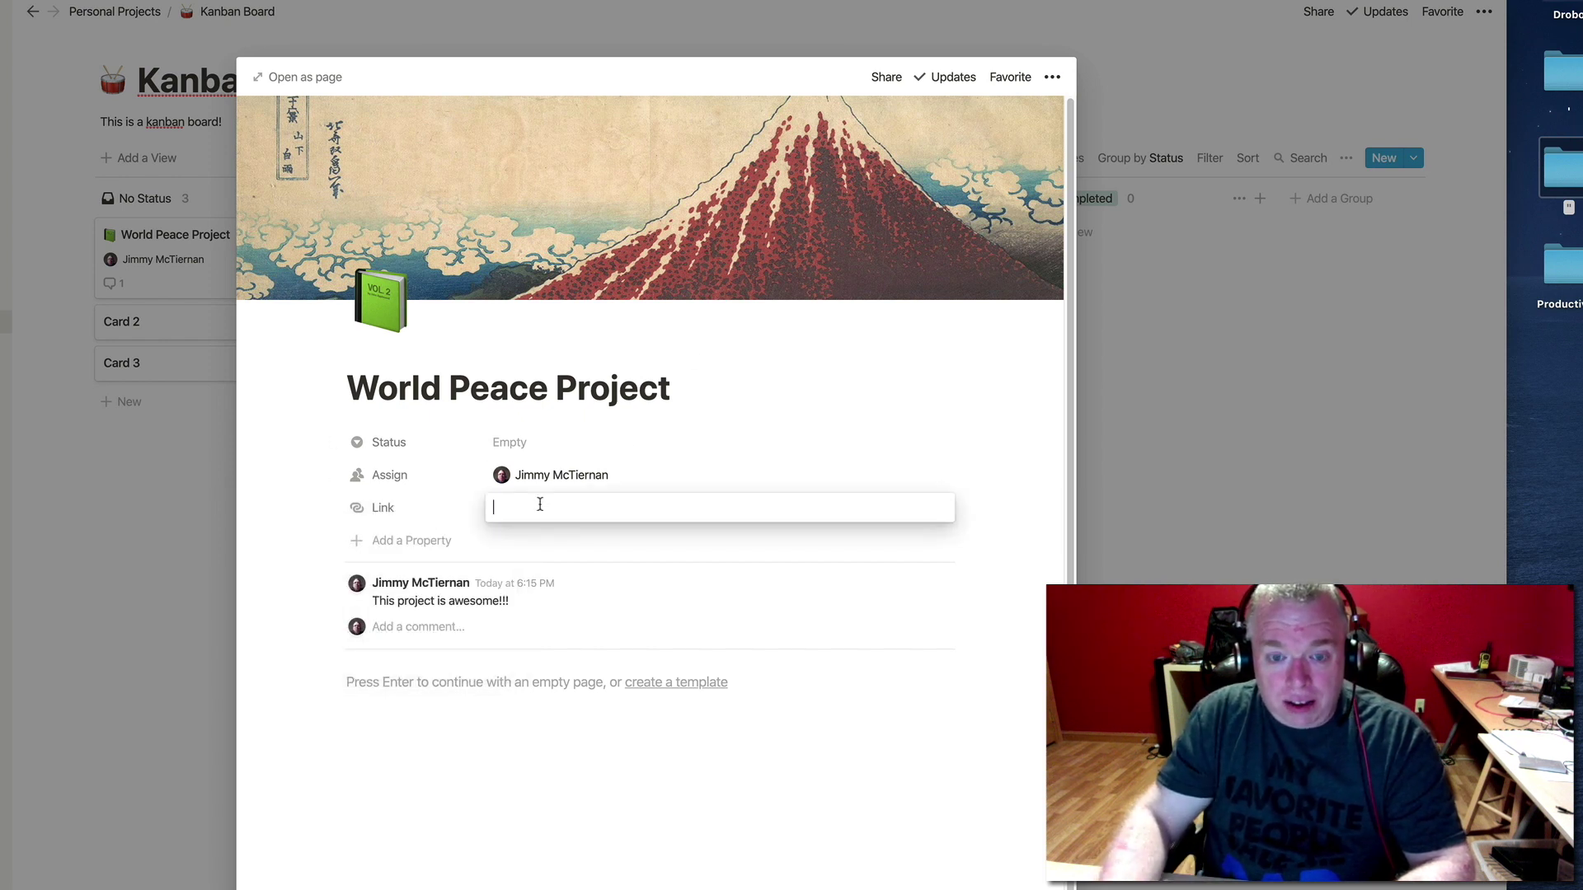
type("https://www.t")
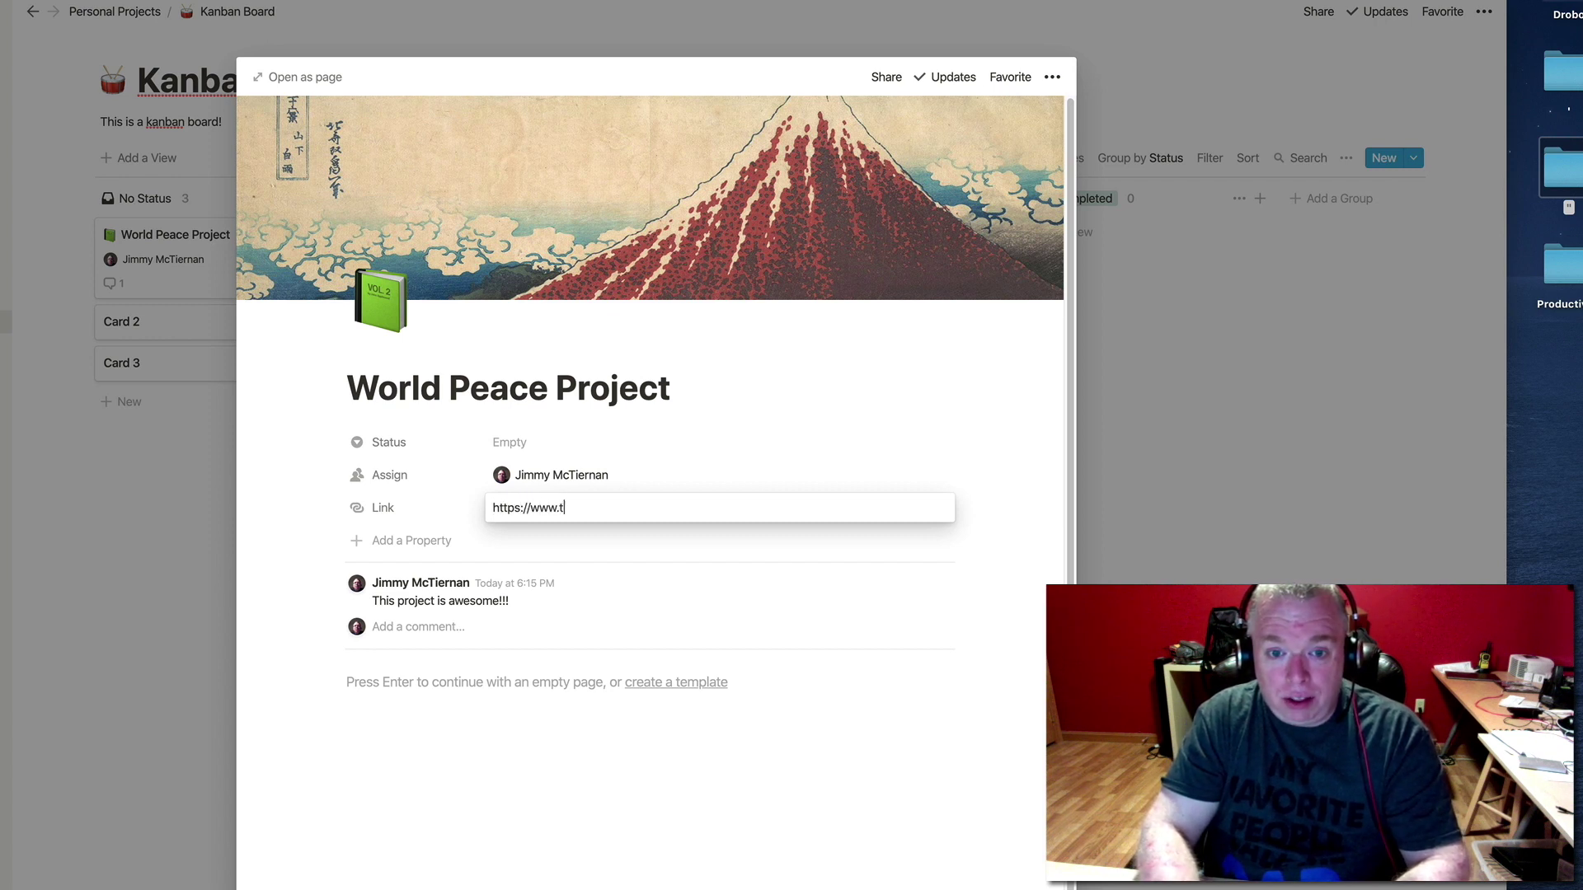
type("heproductiveengineer.net")
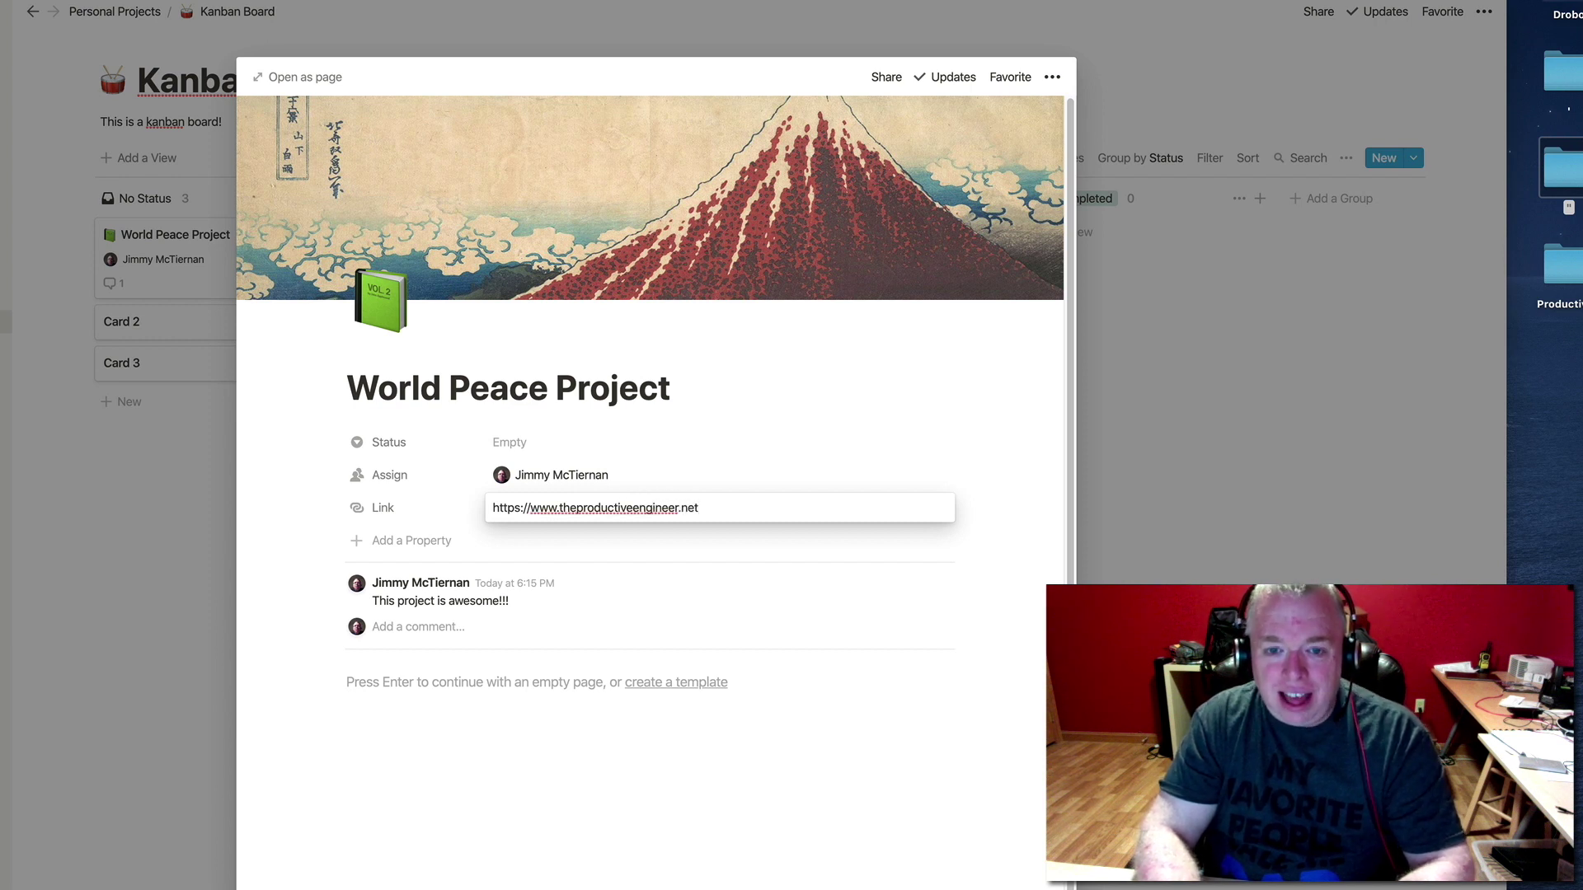
key("Return")
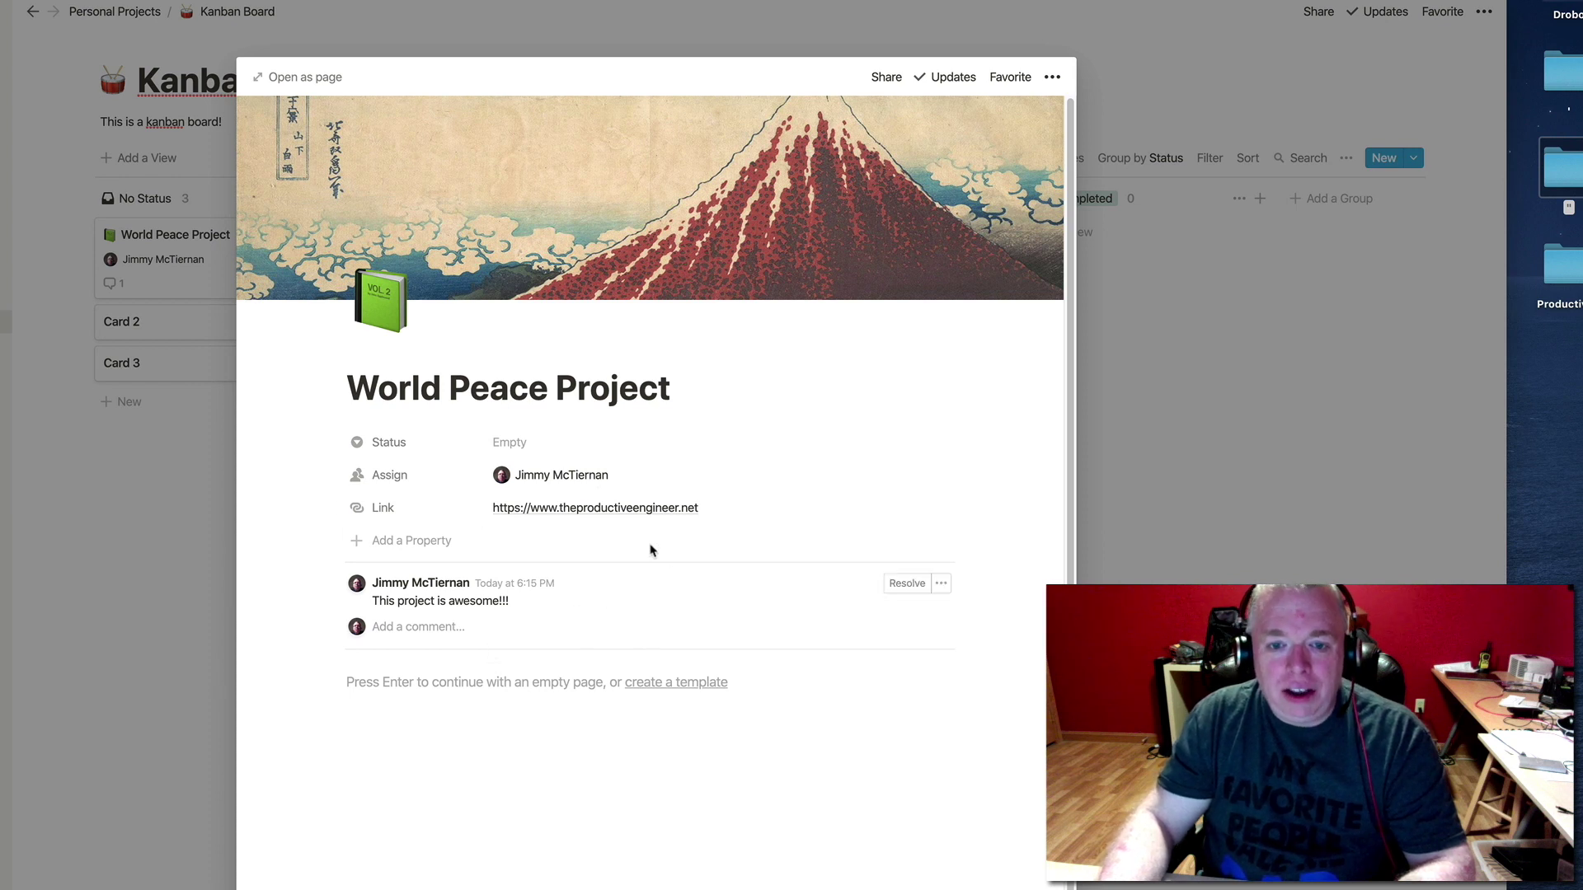
Step: Browse the block insertion menu on a new empty line in the card body
left_click(417, 682)
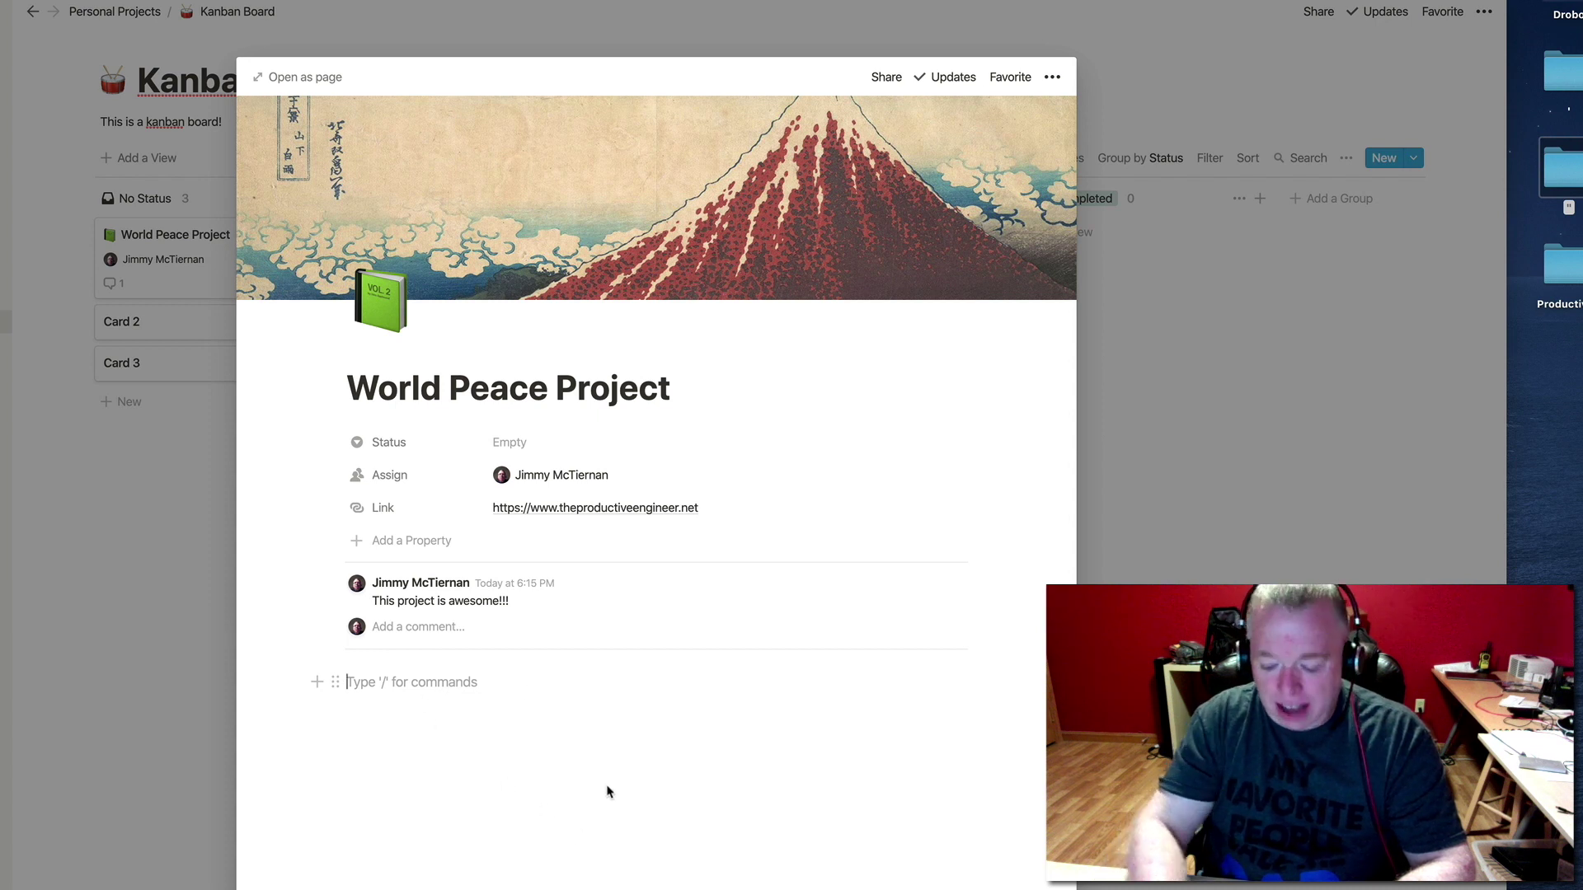
type("/")
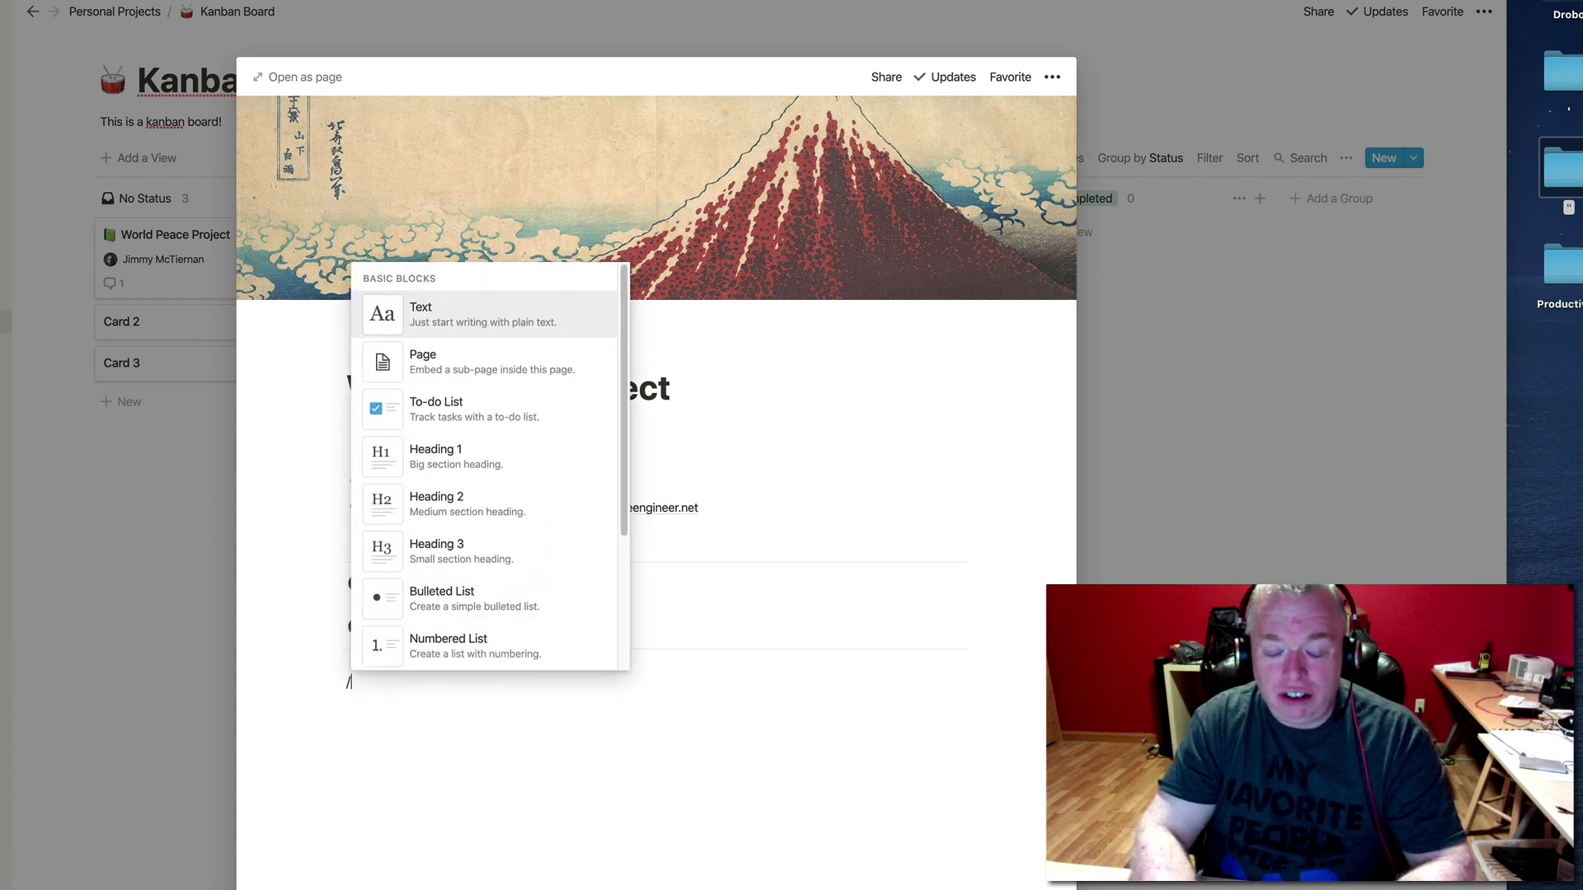
scroll(459, 504, "down", 10)
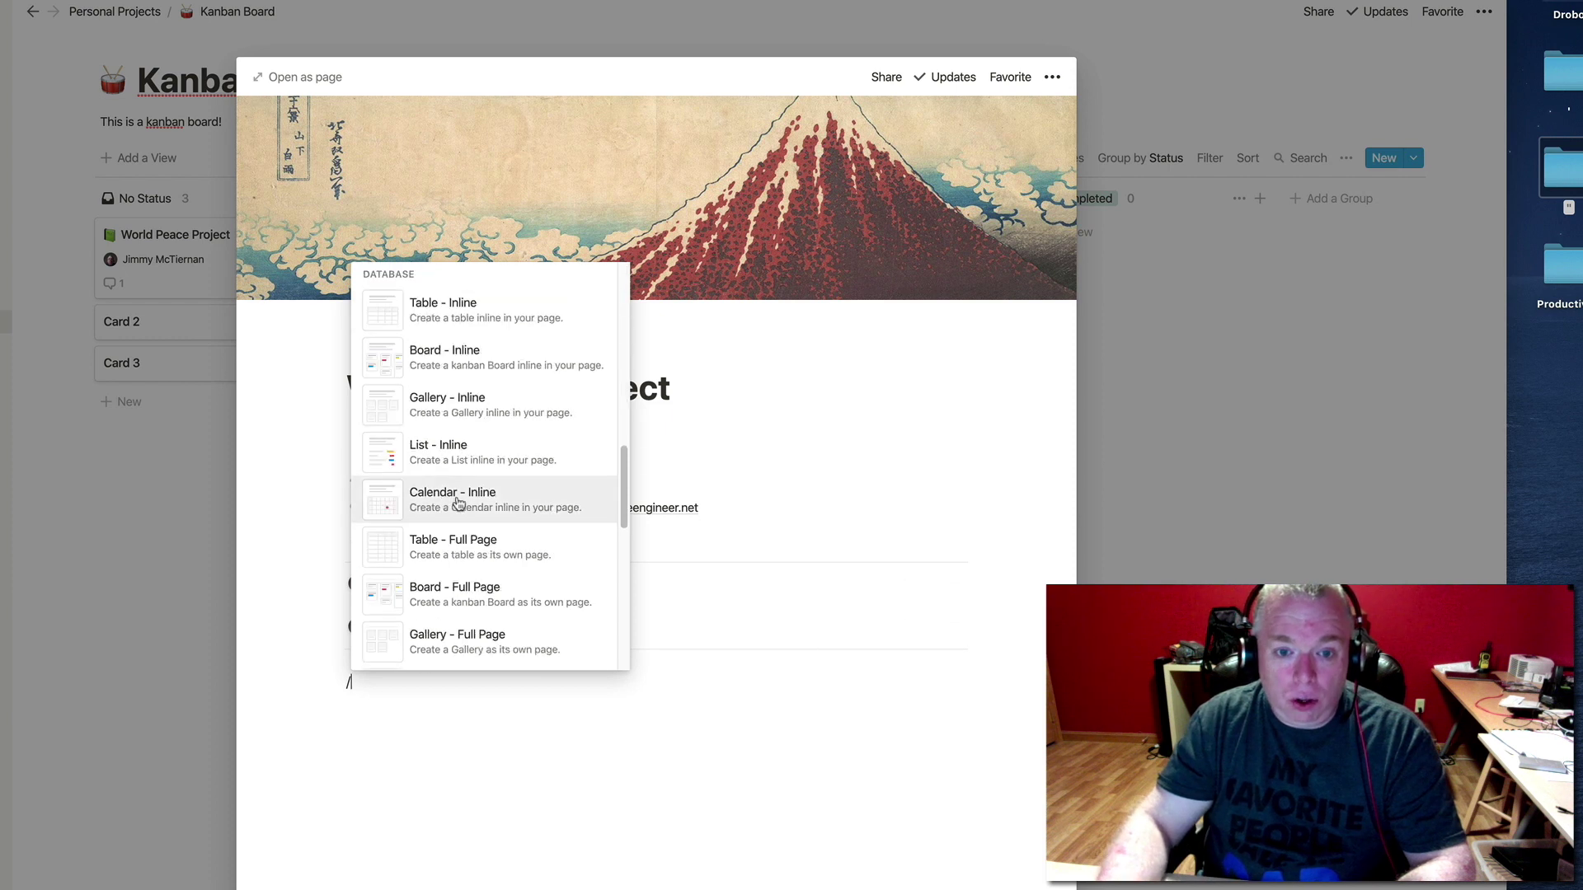
scroll(458, 504, "down", 4)
scroll(458, 504, "up", 4)
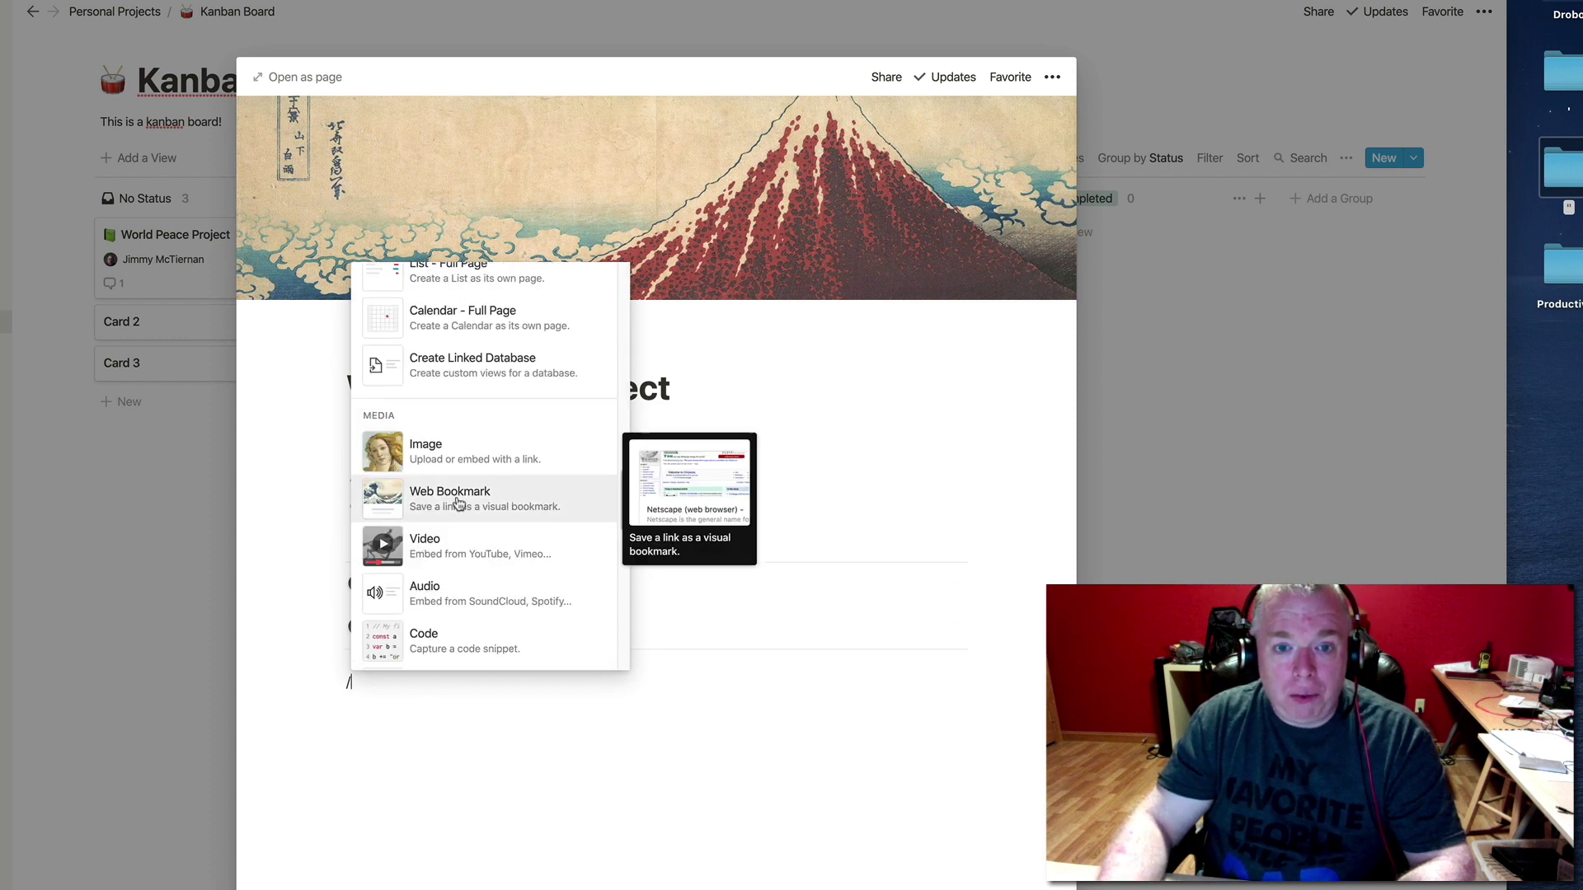
scroll(459, 503, "up", 4)
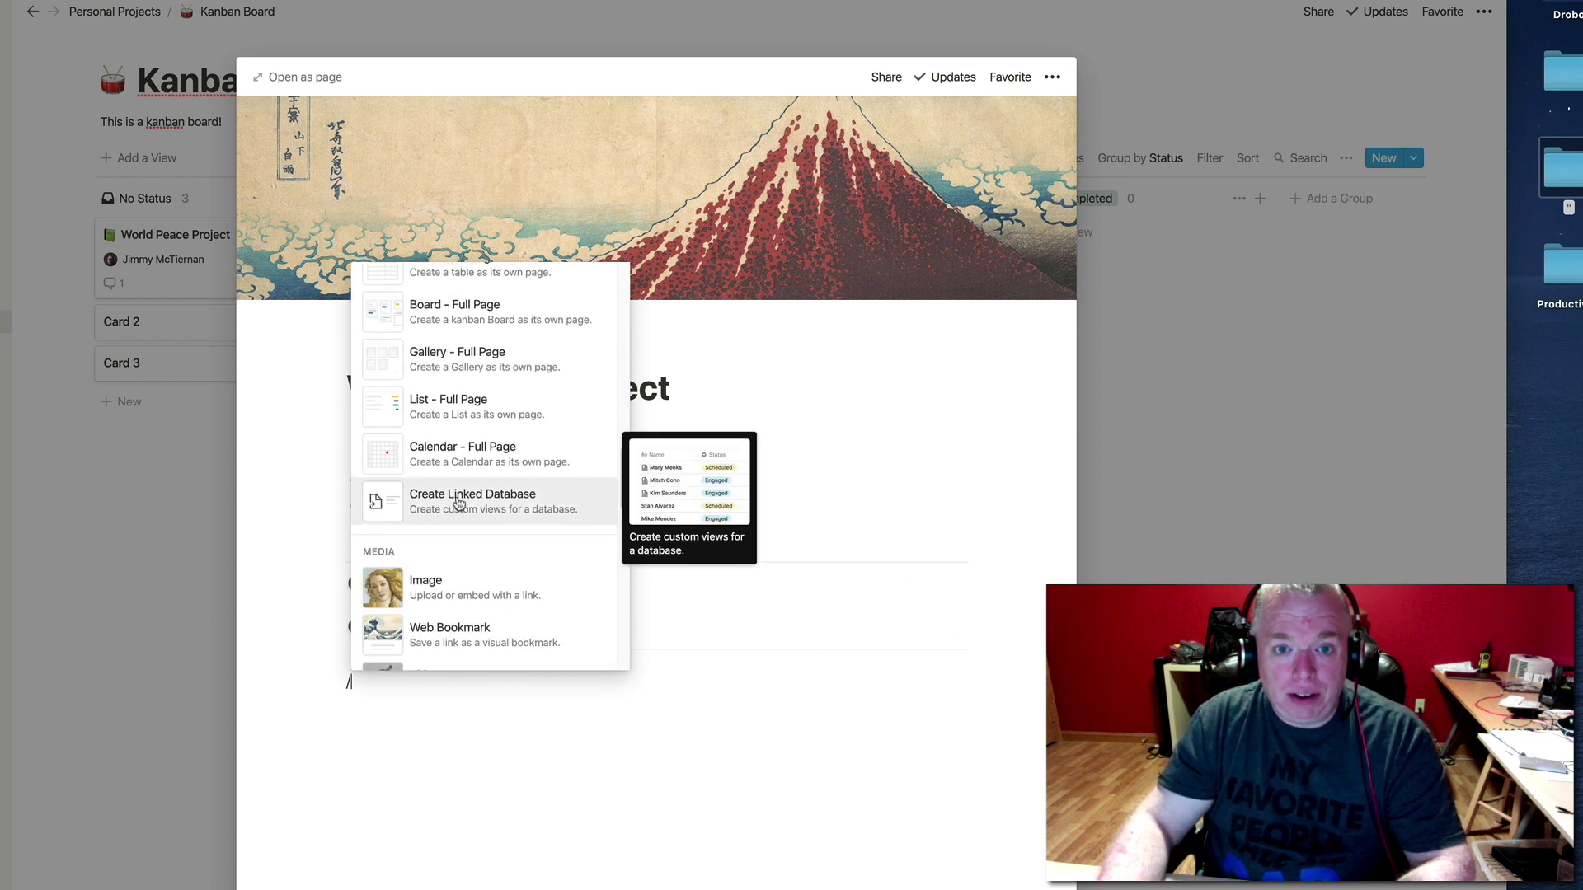
key("Escape")
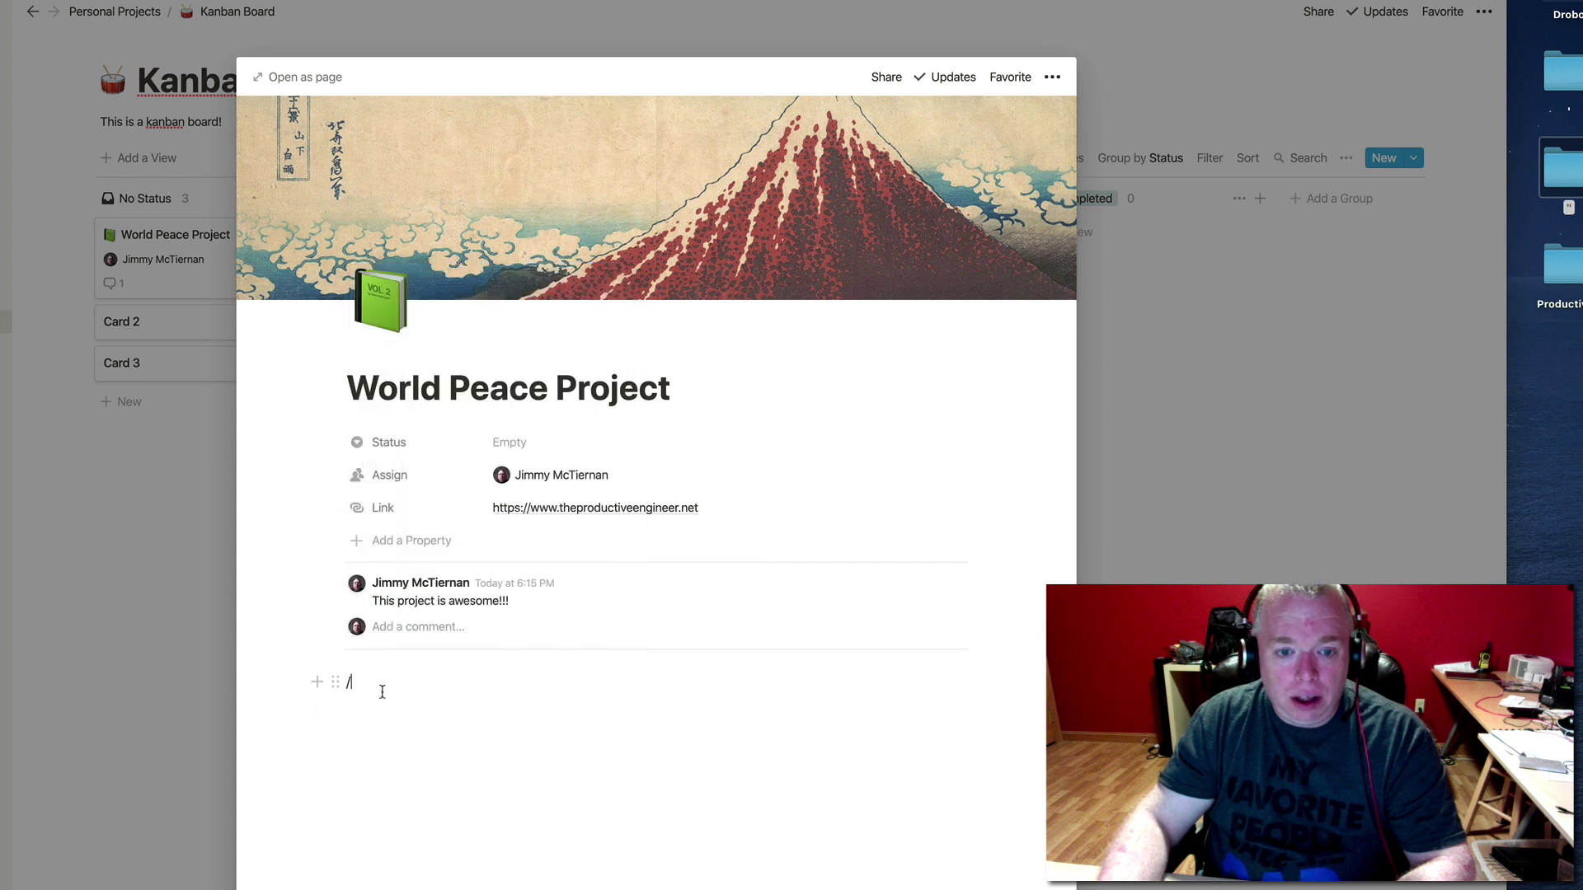
Step: Filter the menu with /table and insert an inline table
key("BackSpace")
type("/table")
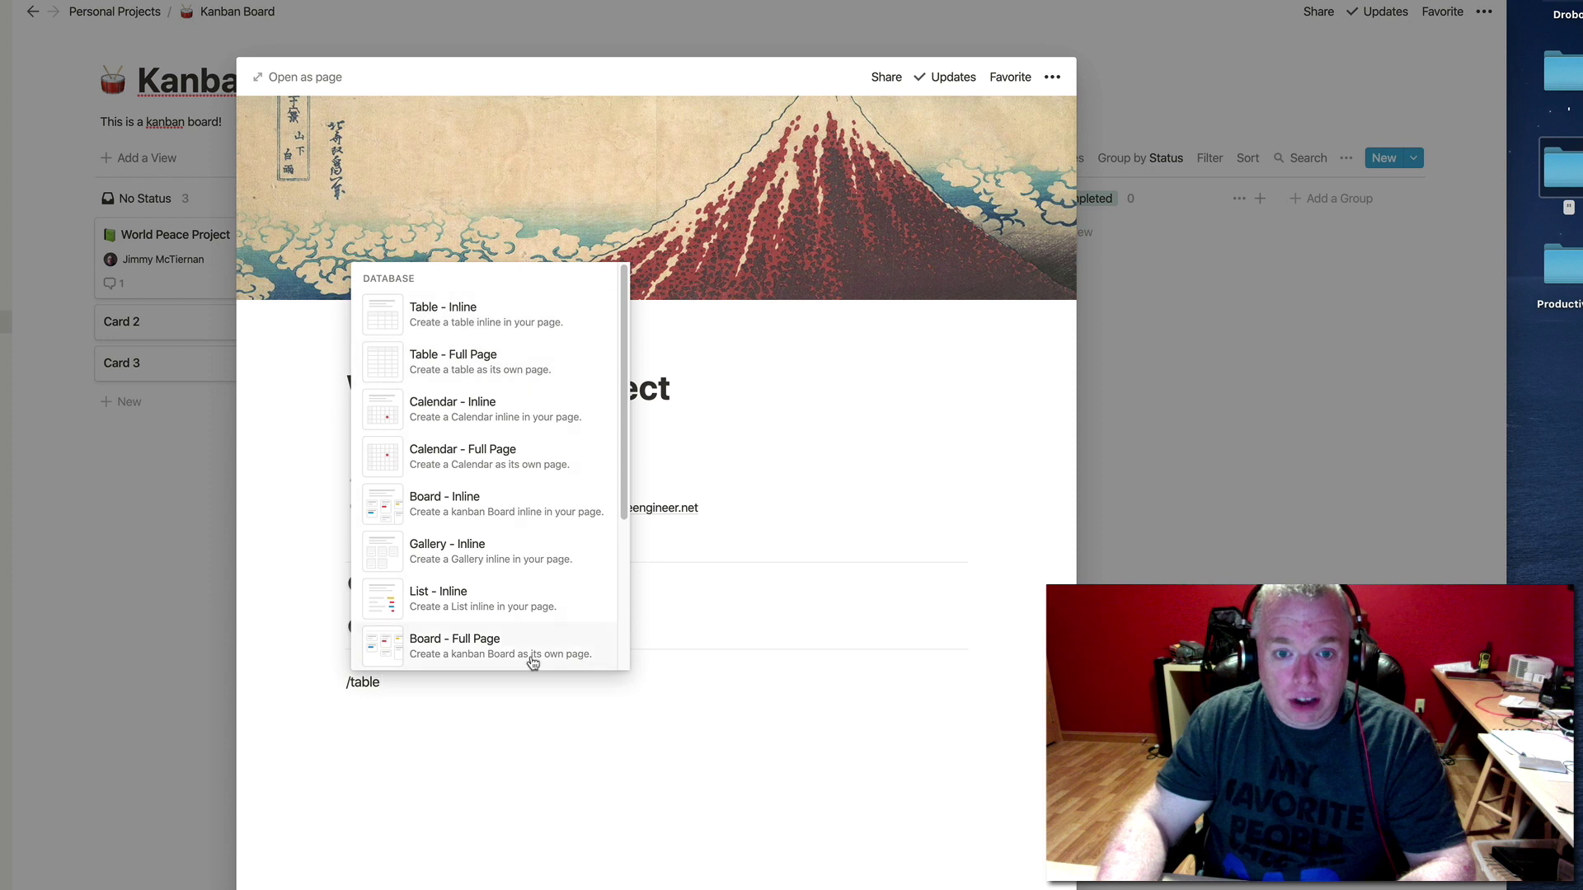
left_click(508, 319)
Step: Title the table 'Sample Table' and tag the first Default Name row 'name'
type("Sam")
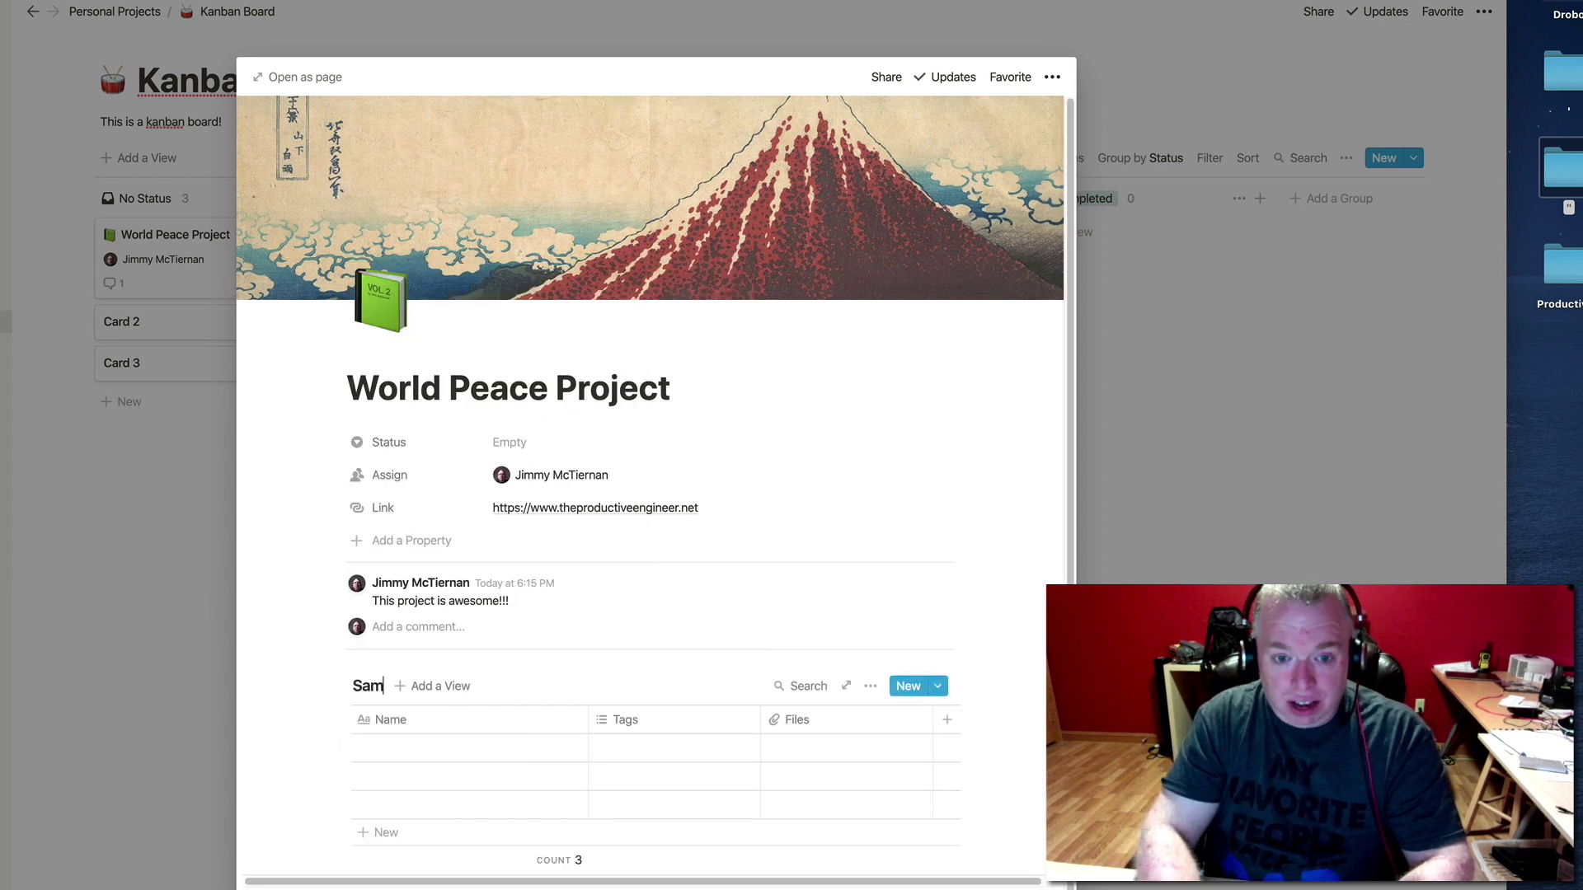
type("ple Table")
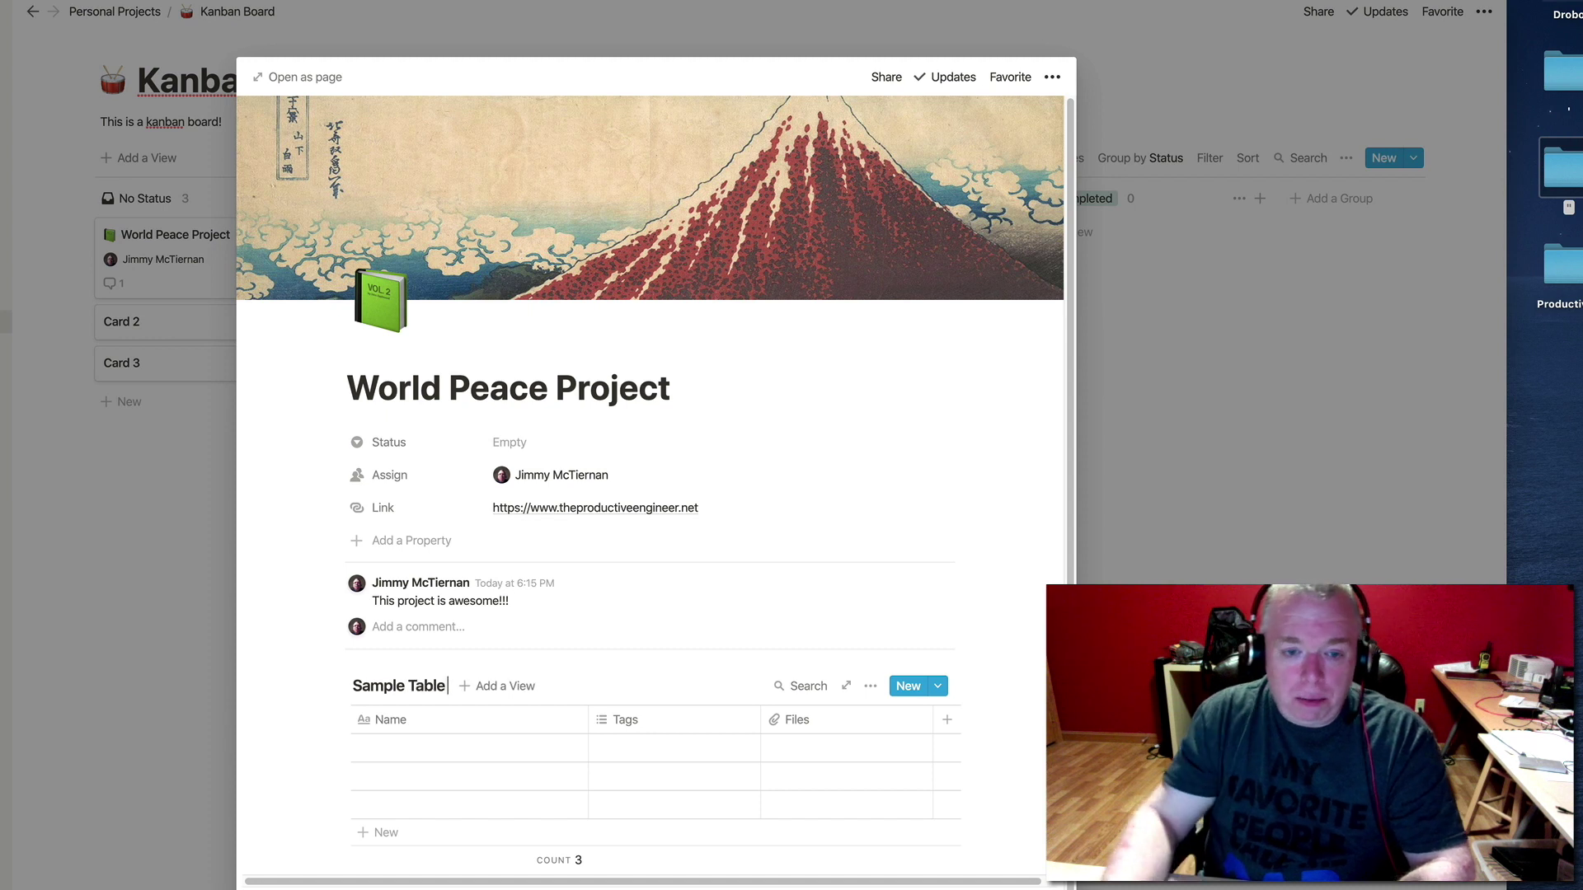
left_click(511, 756)
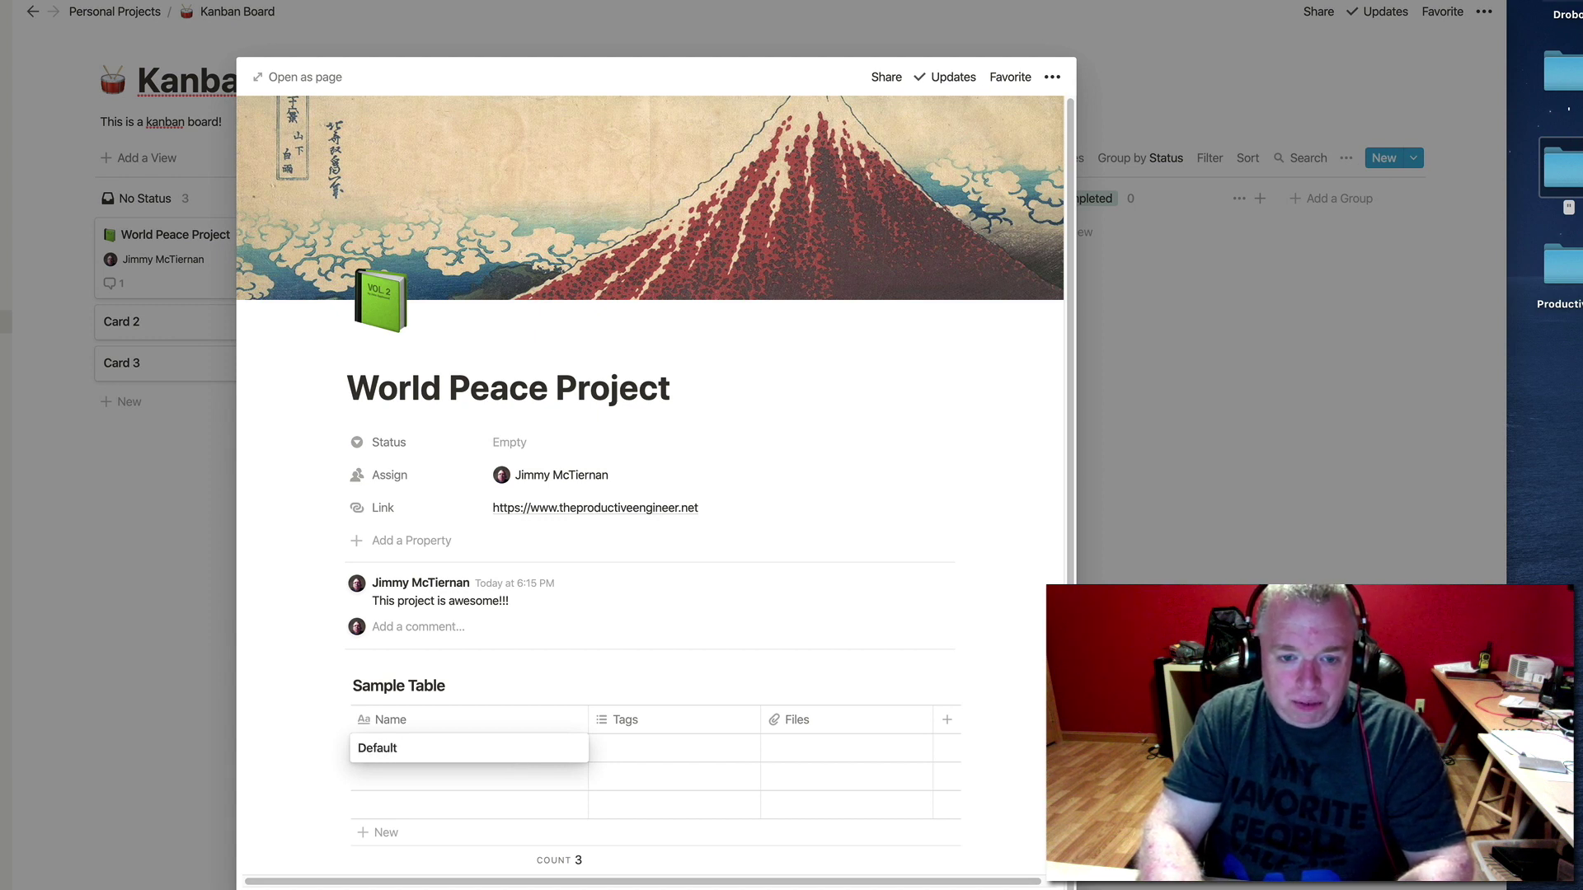
left_click(673, 748)
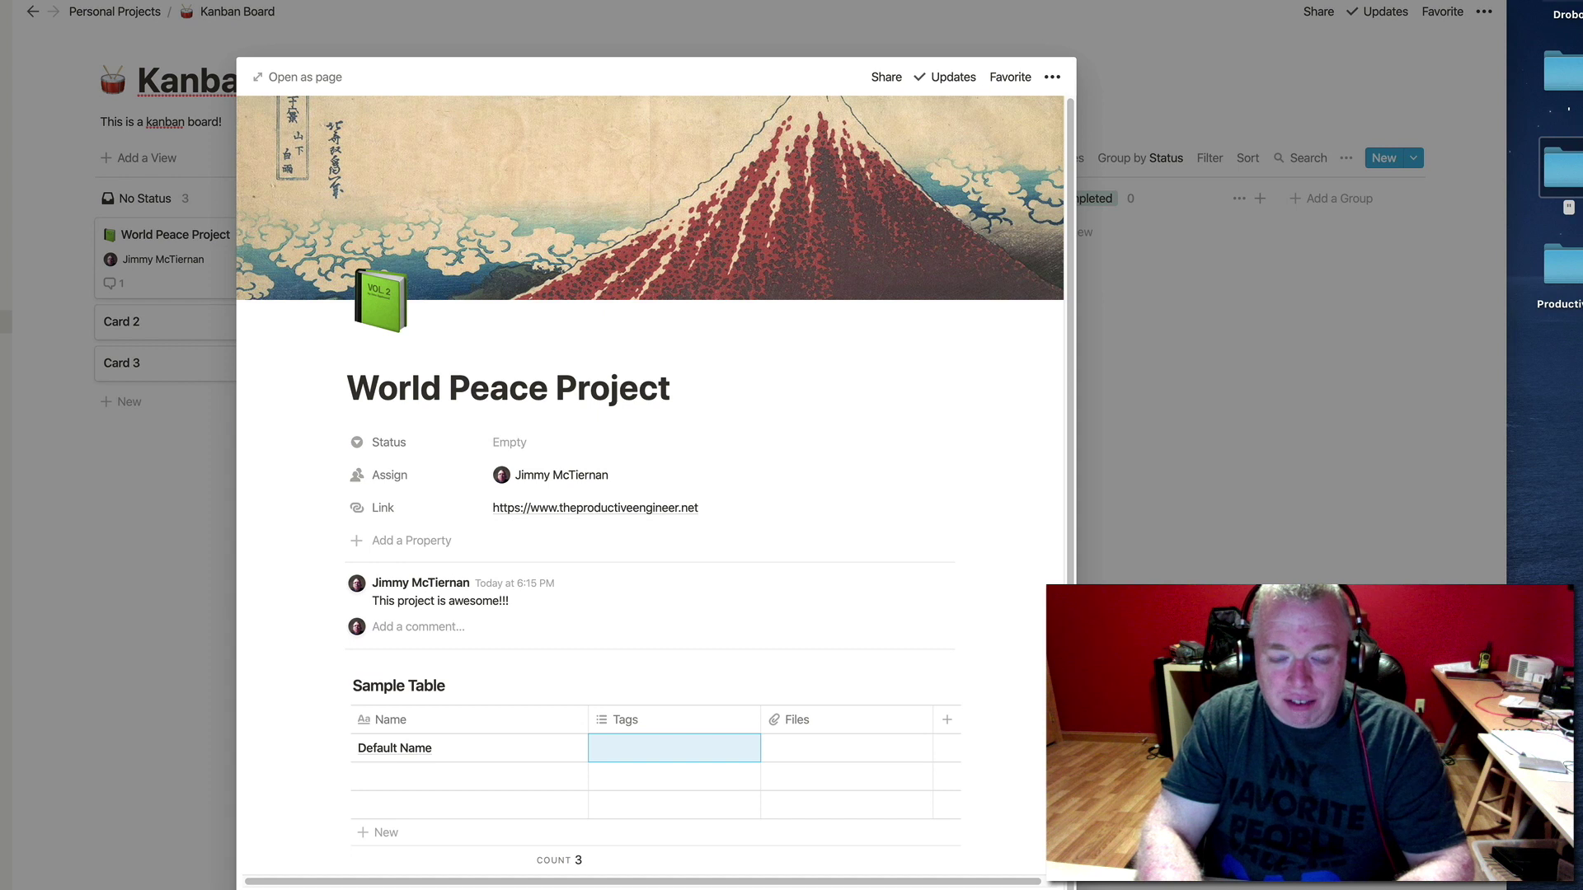
type("name")
key("Return")
key("Tab")
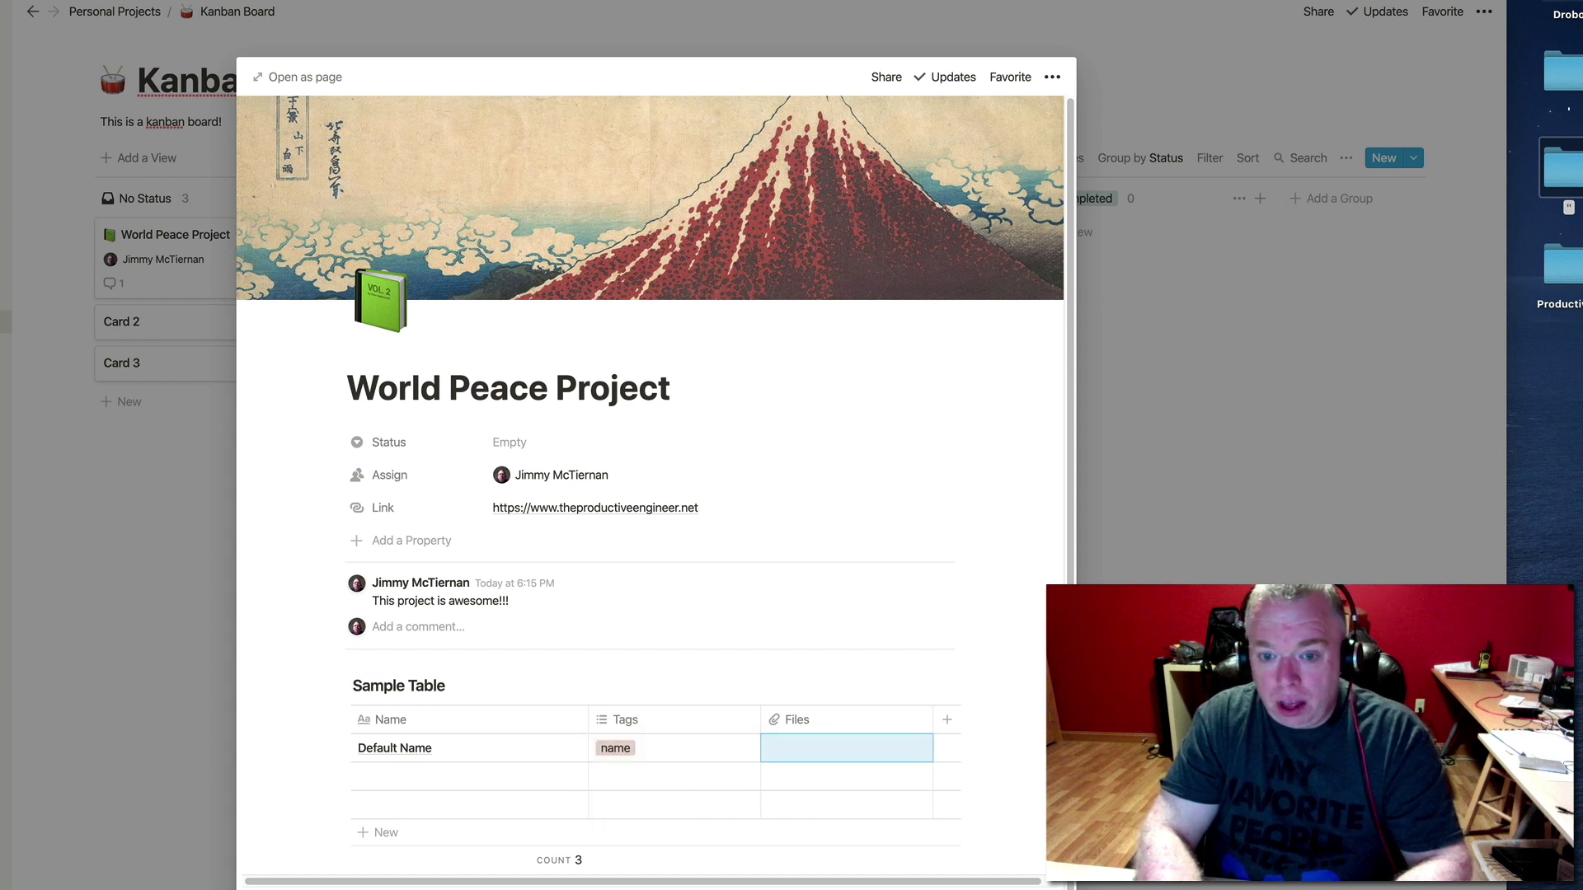
Step: Change the Files column's property type to Number
left_click(822, 750)
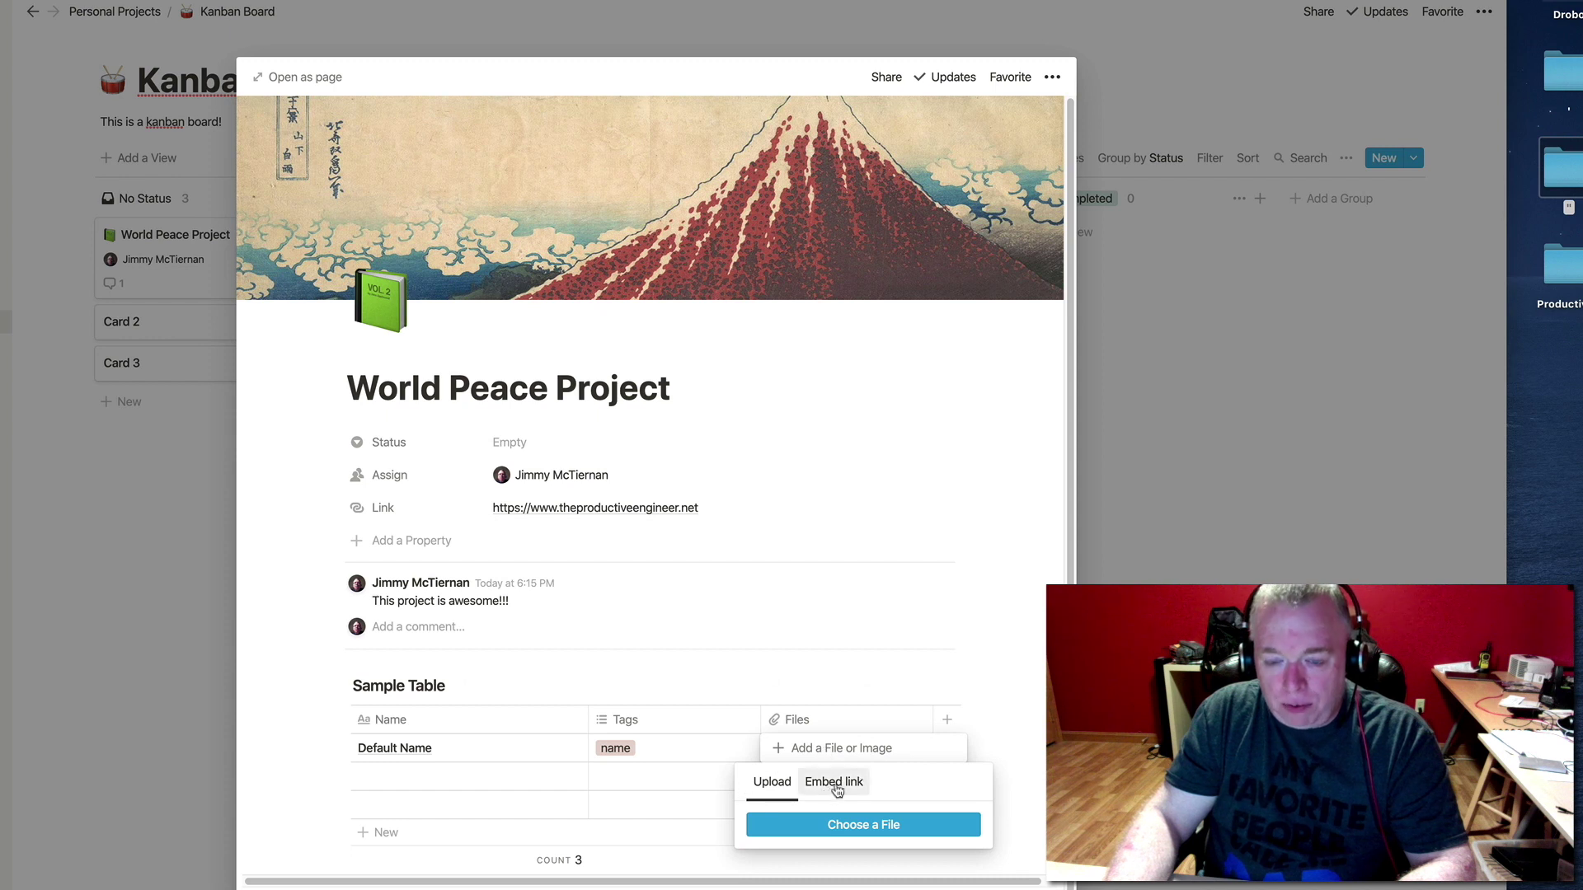
left_click(962, 693)
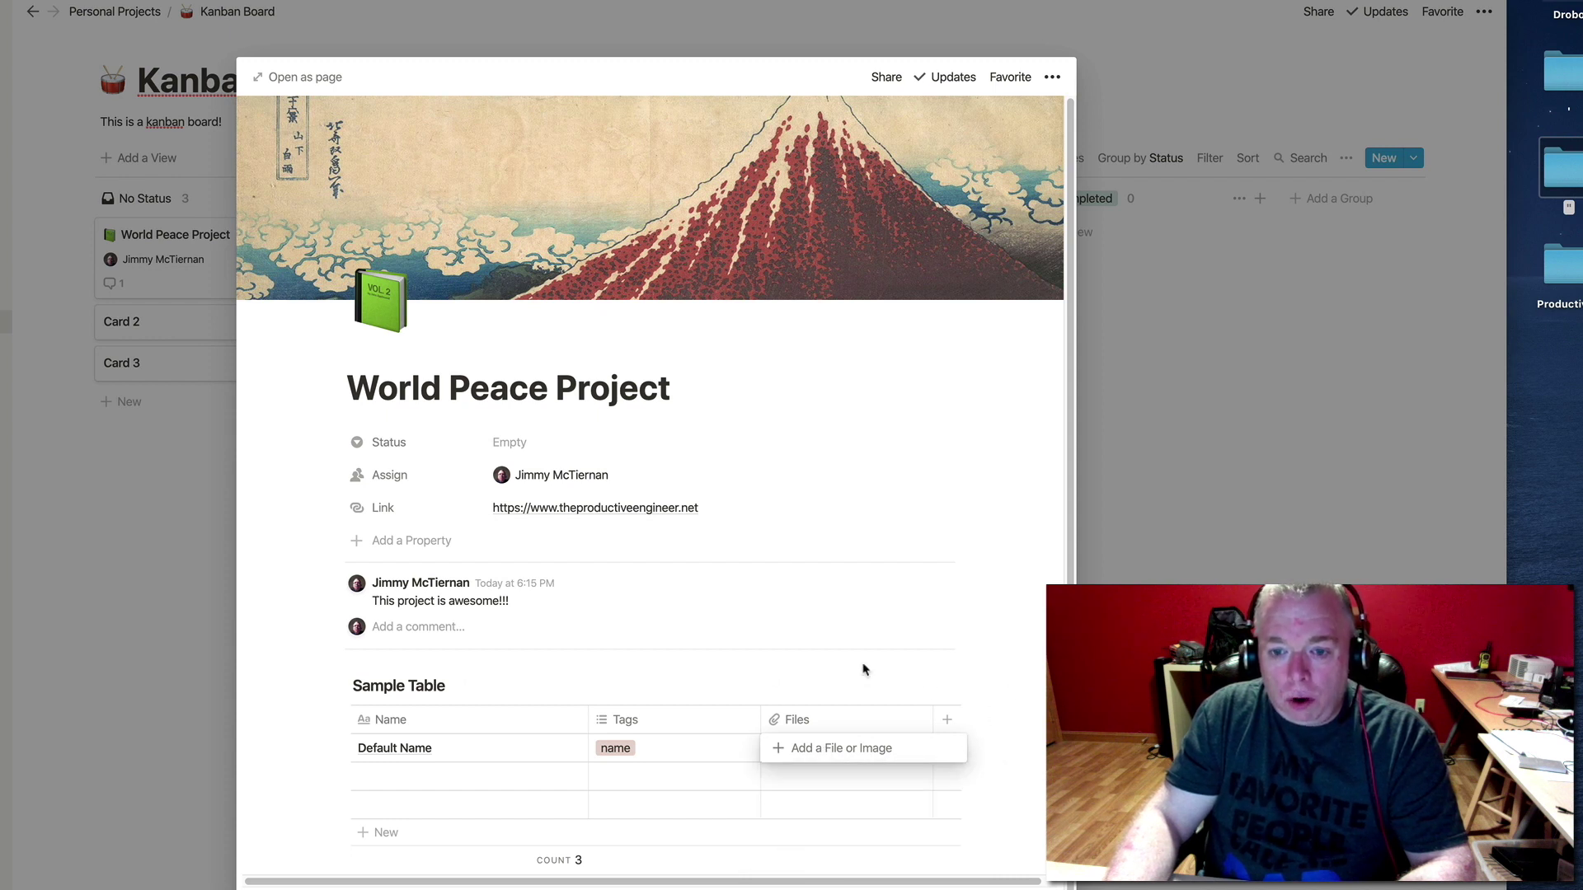
key("Escape")
left_click(876, 719)
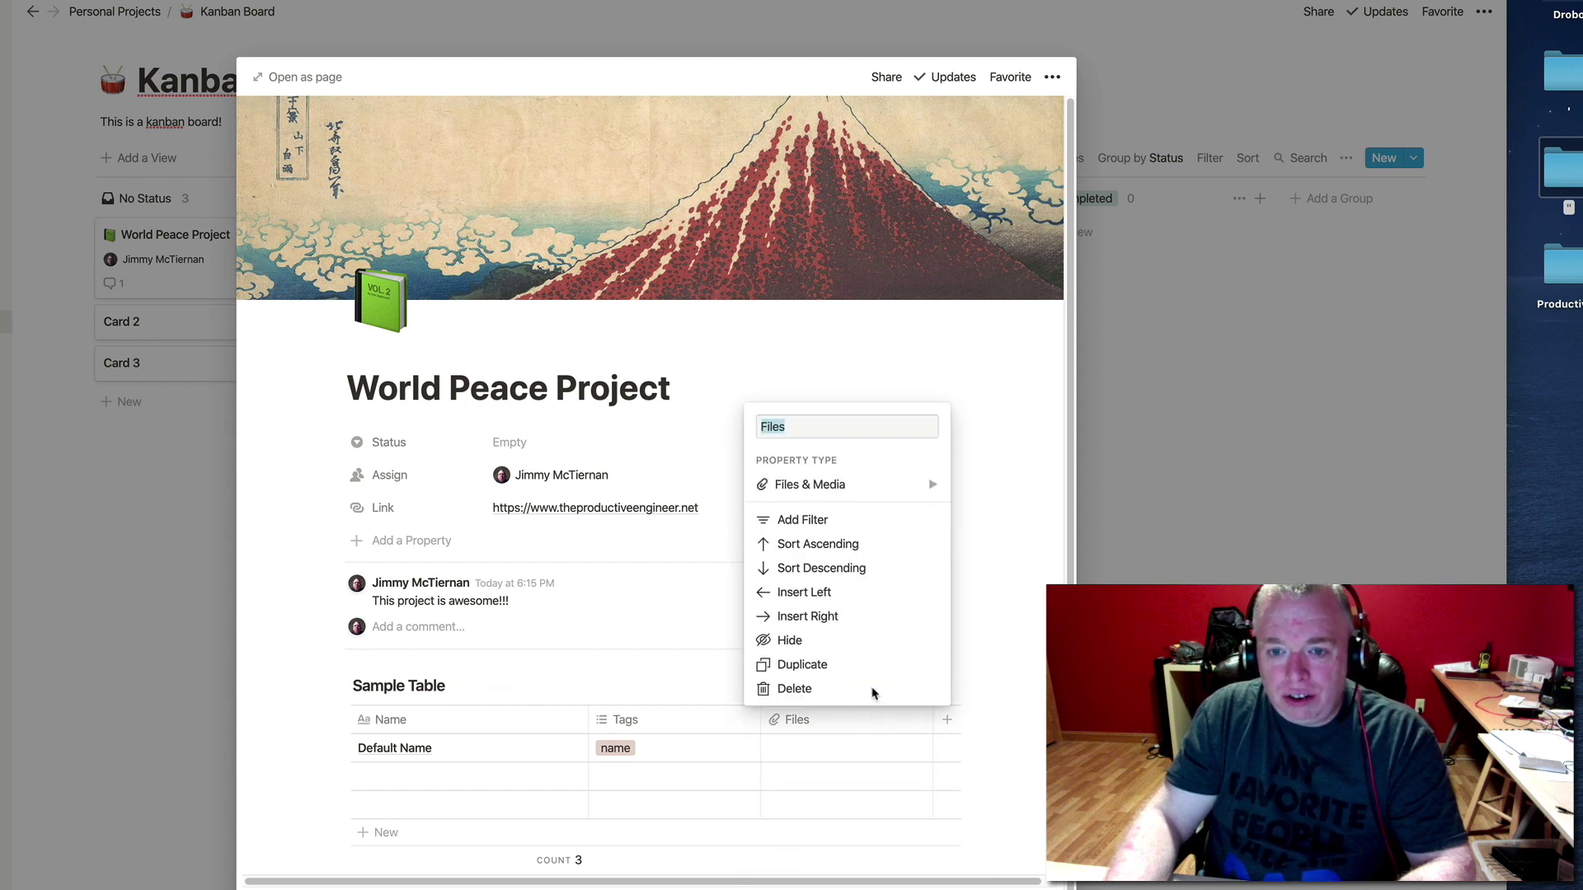
mouse_move(835, 485)
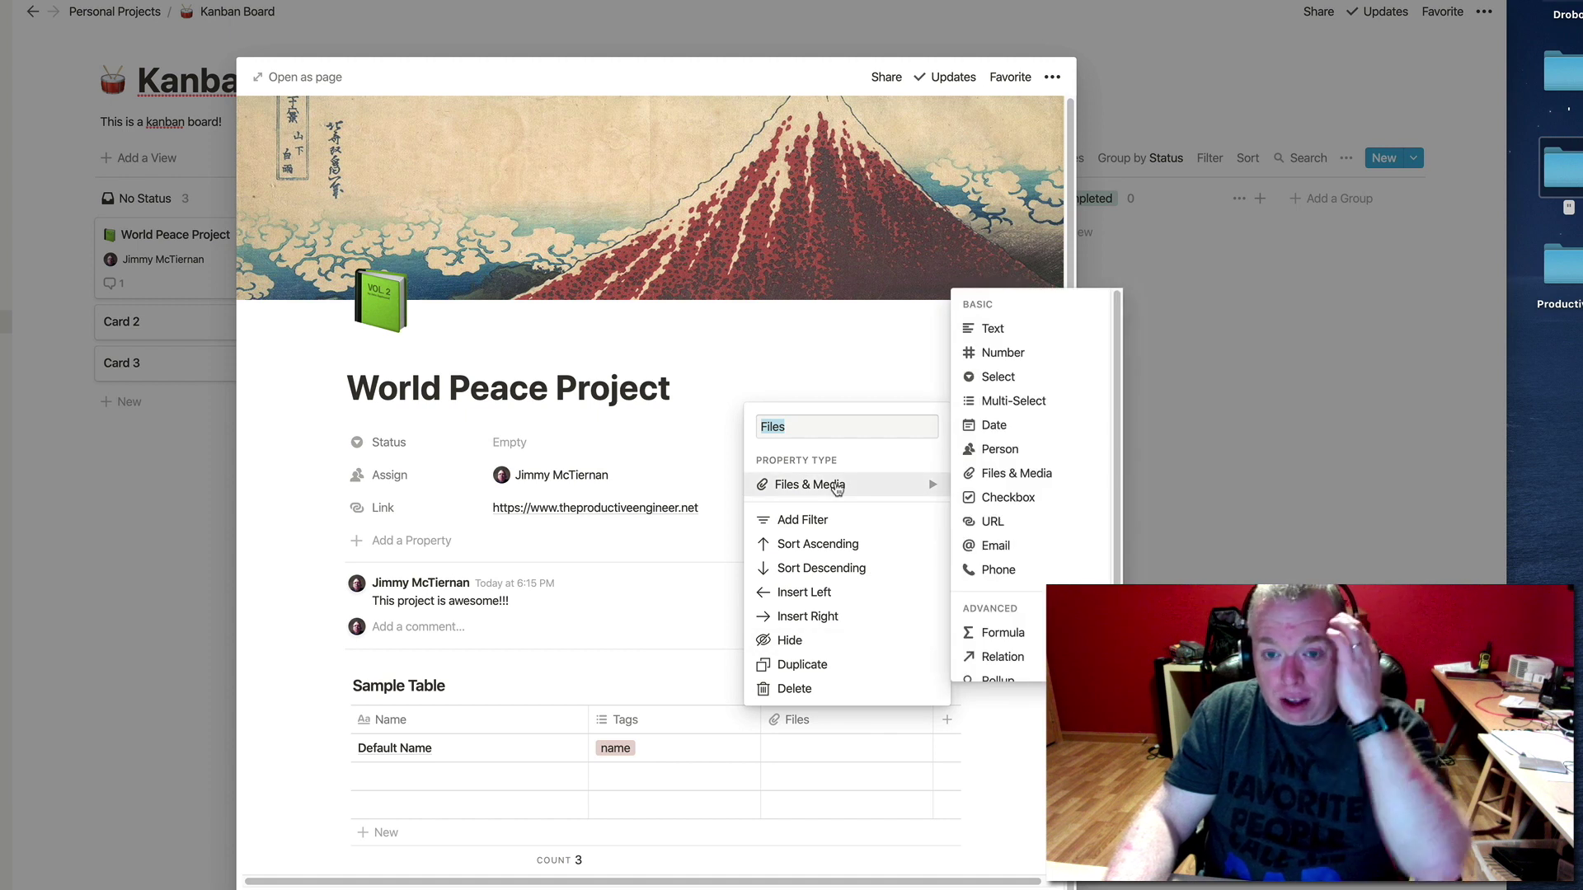
left_click(1007, 355)
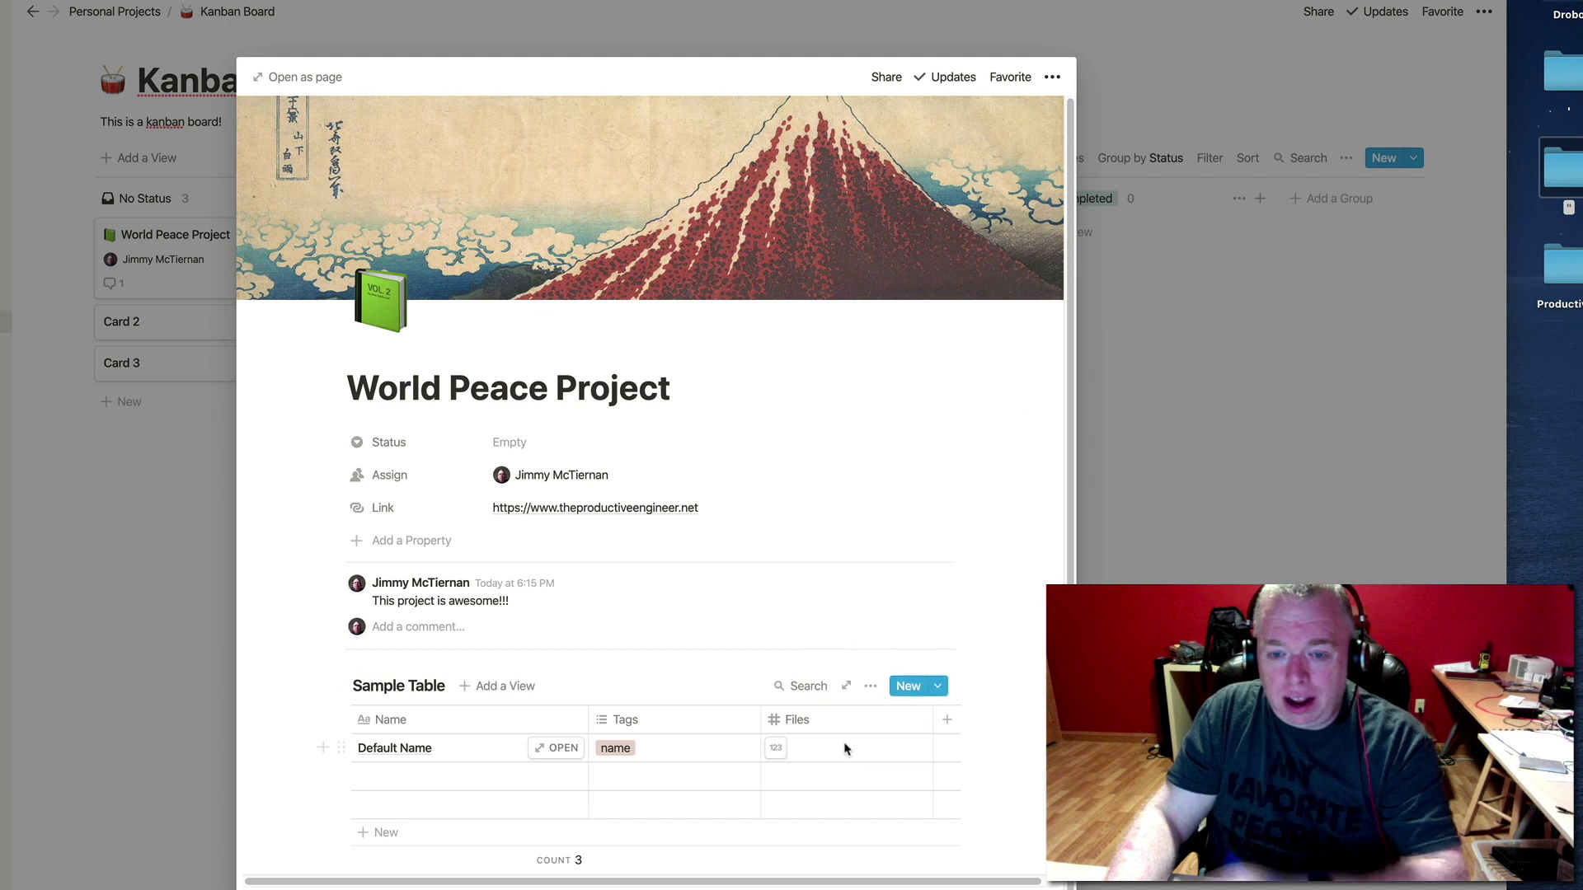
Step: Rename the column to Number and enter 123456 in its cell
left_click(820, 721)
left_click(821, 724)
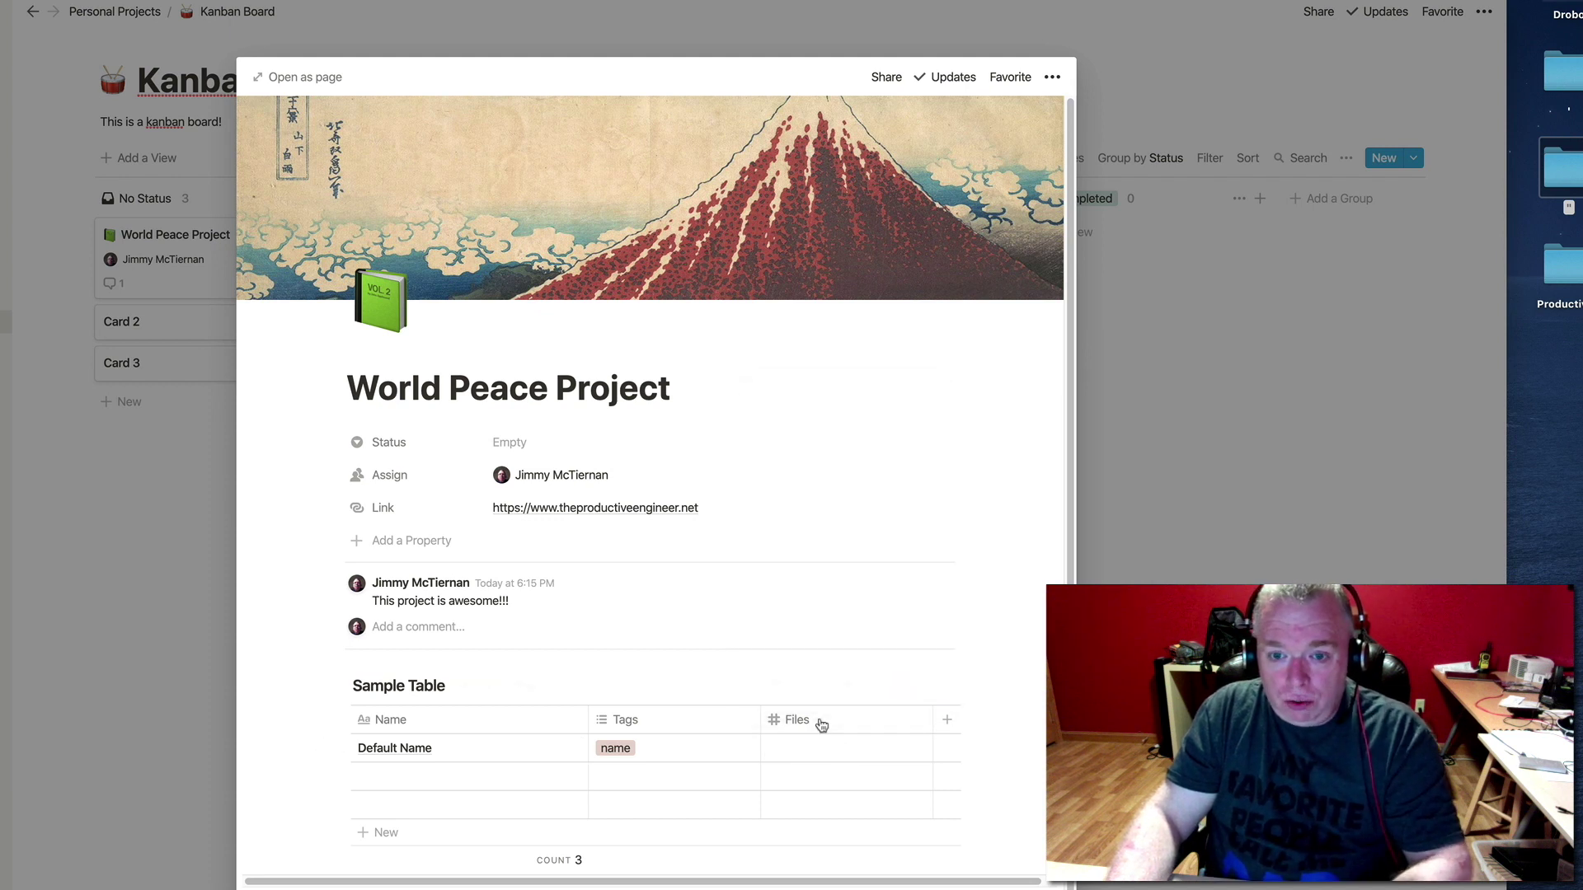
left_click(821, 724)
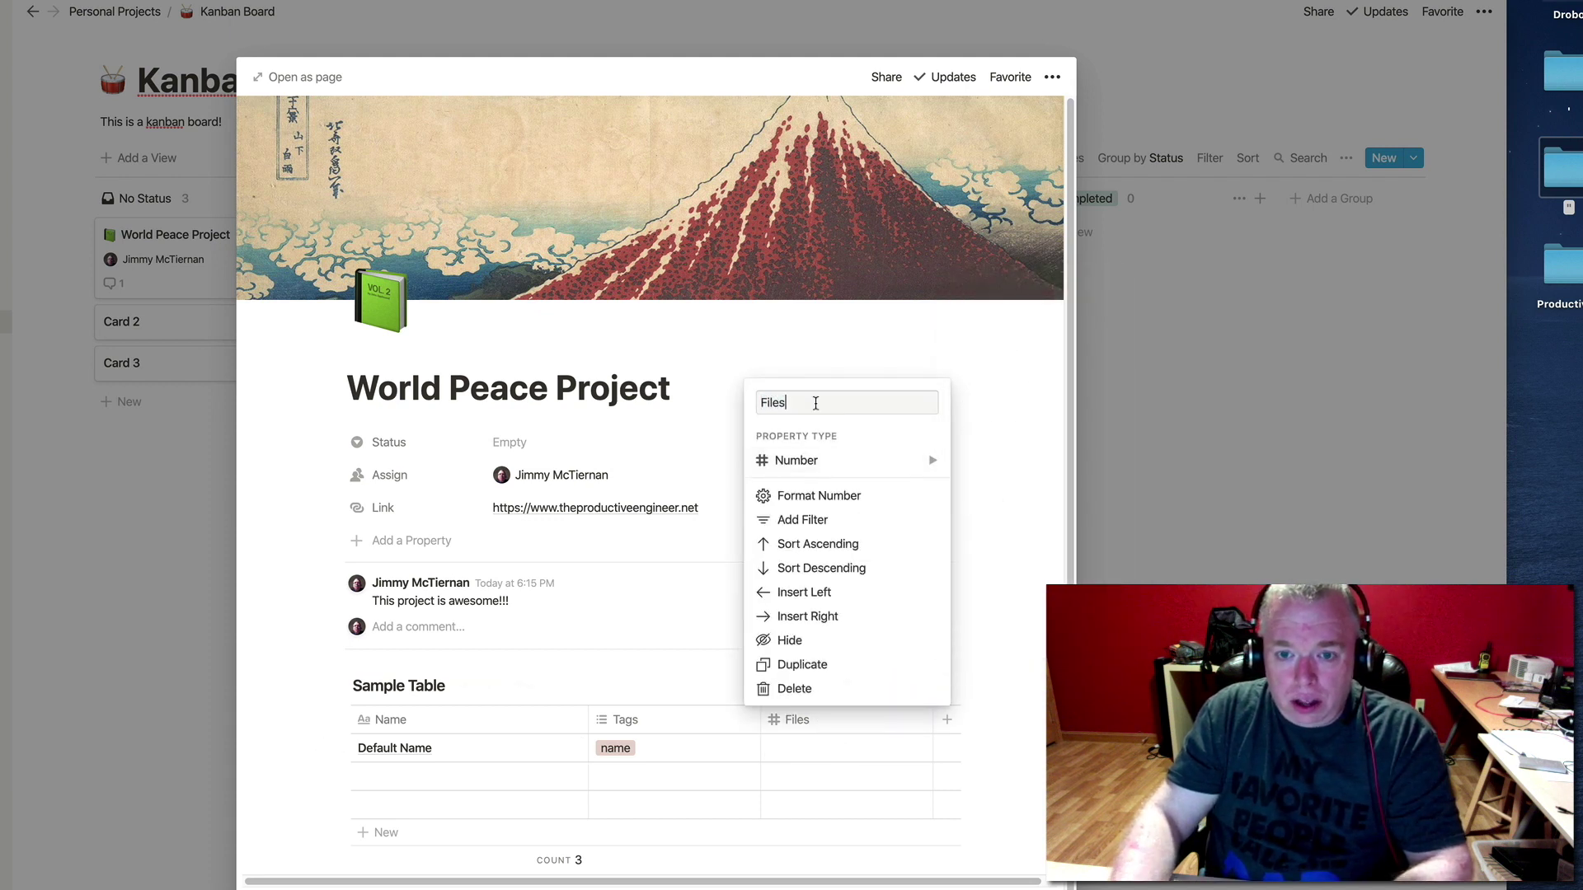
key("BackSpace")
key("BackSpace")
key("BackSpace")
key("BackSpace")
key("BackSpace")
type("N")
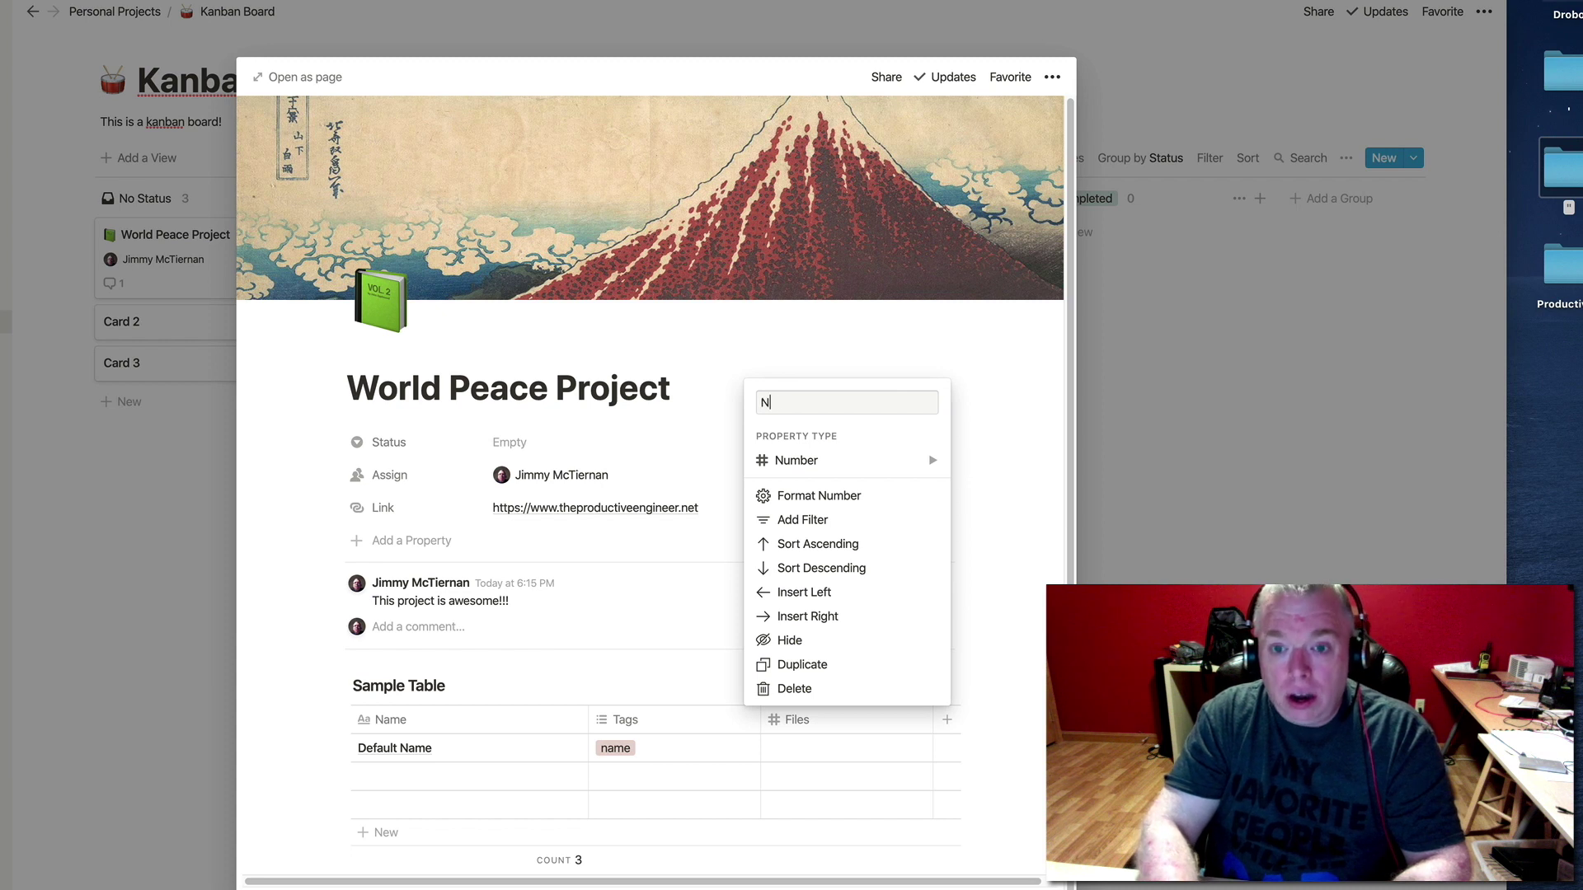
type("umber")
key("Return")
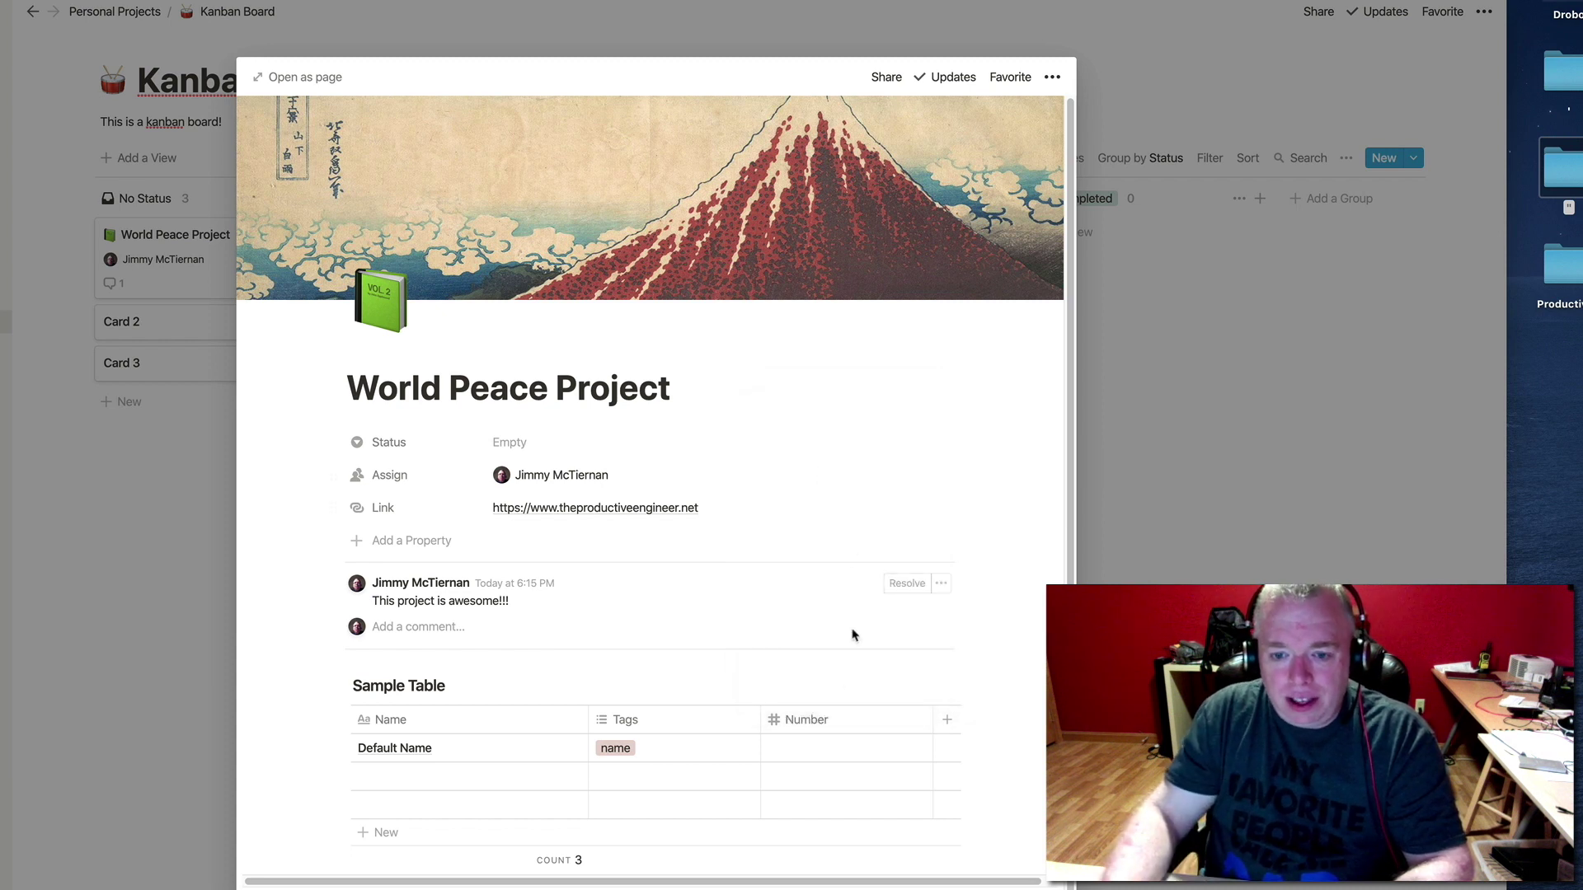
left_click(828, 746)
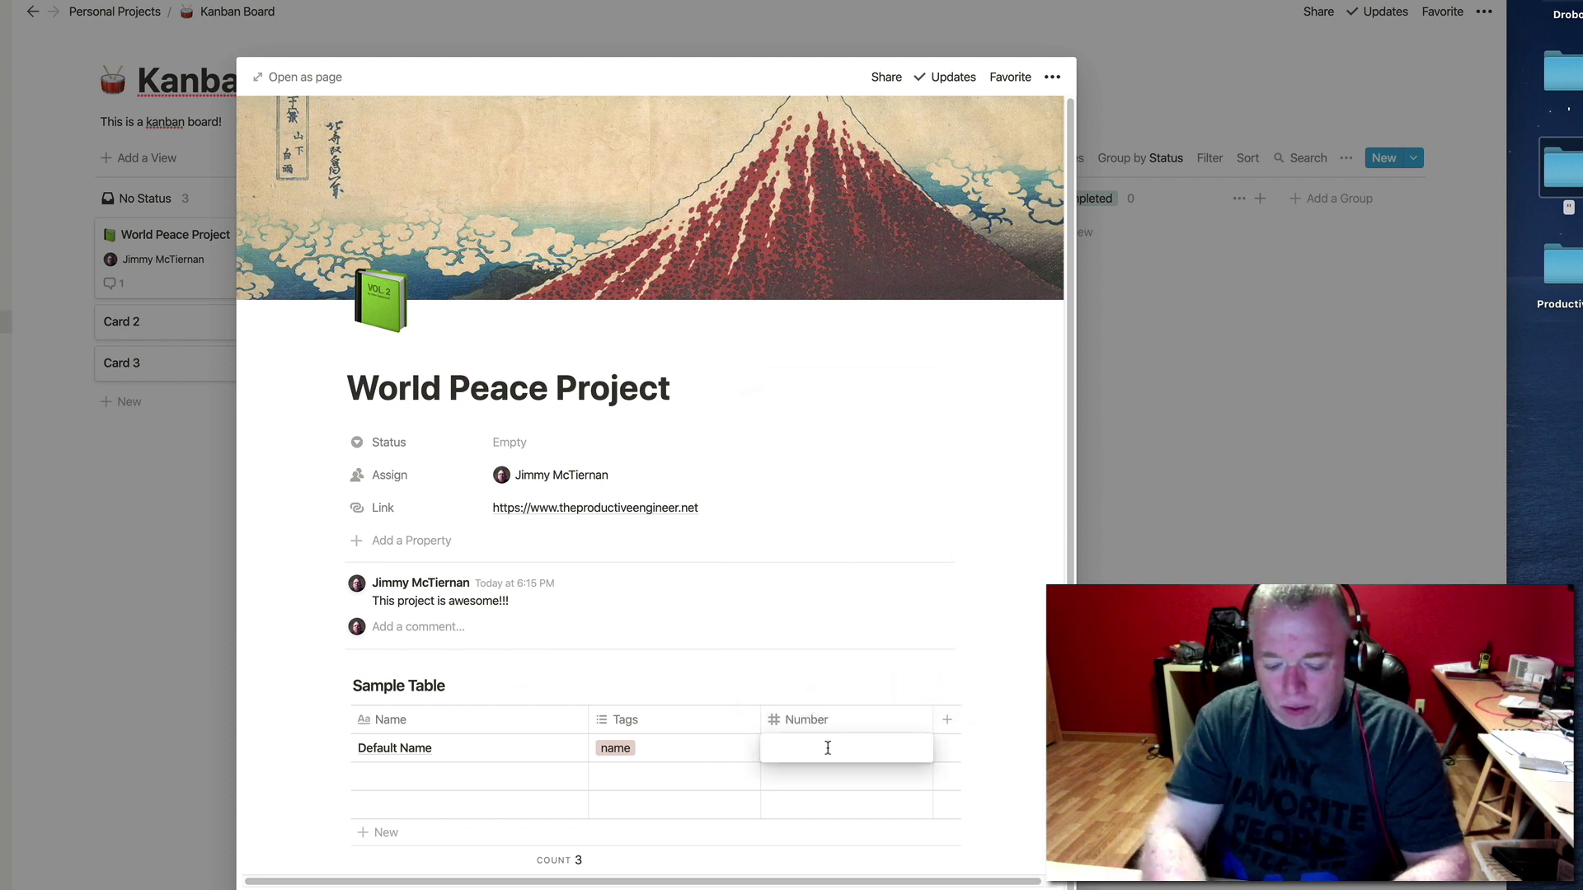
type("123456")
key("Return")
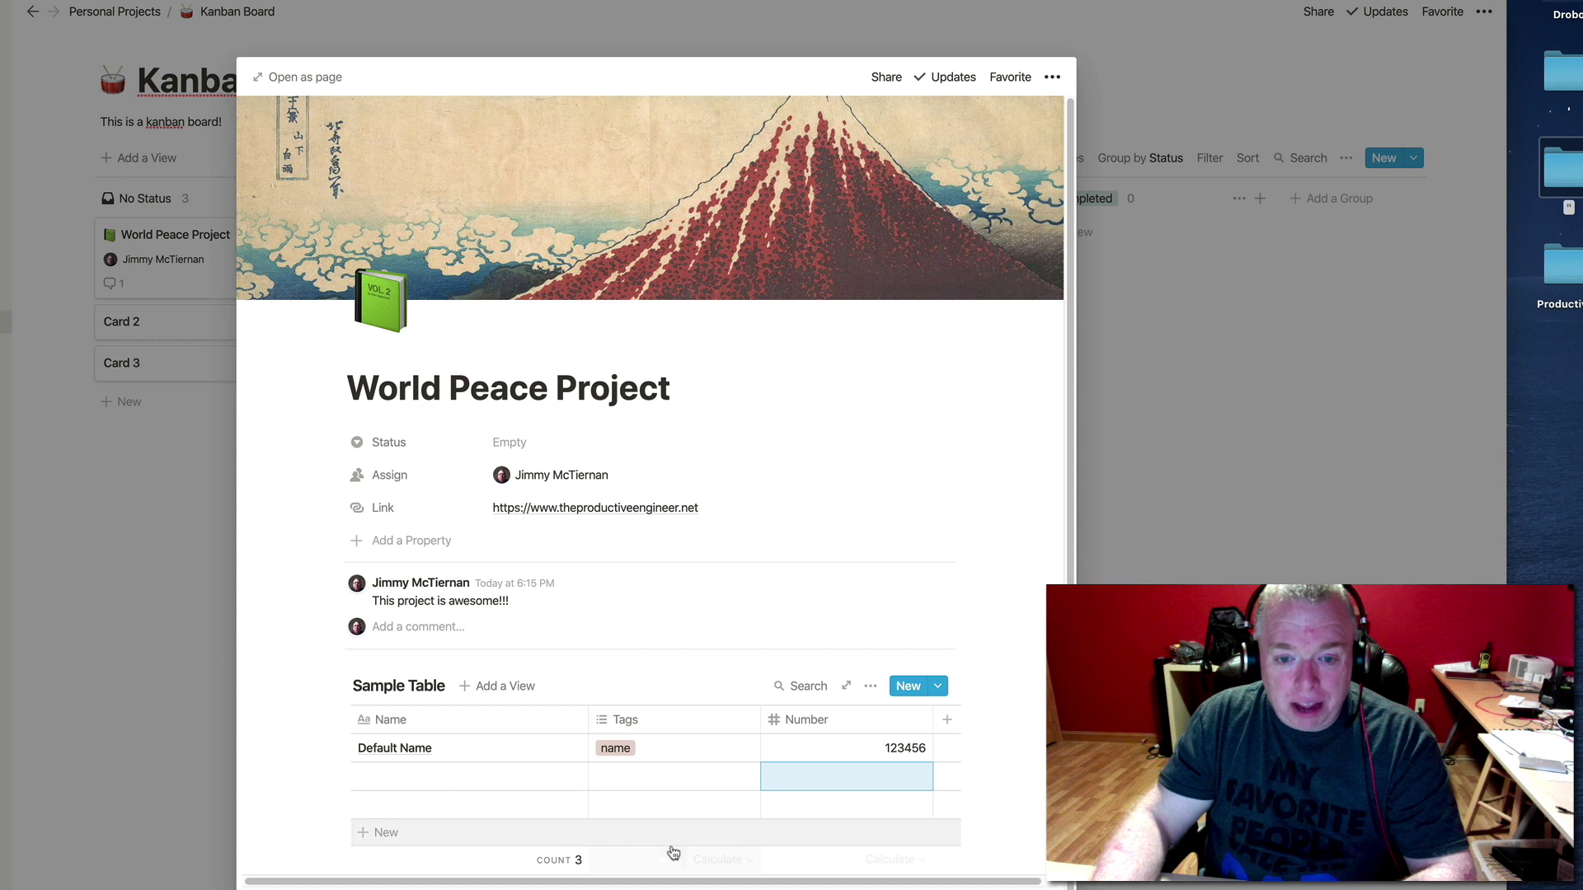
scroll(890, 745, "down", 1)
Step: Insert an inline calendar with /calendar and title it 'World Peace Project Calendar'
left_click(395, 871)
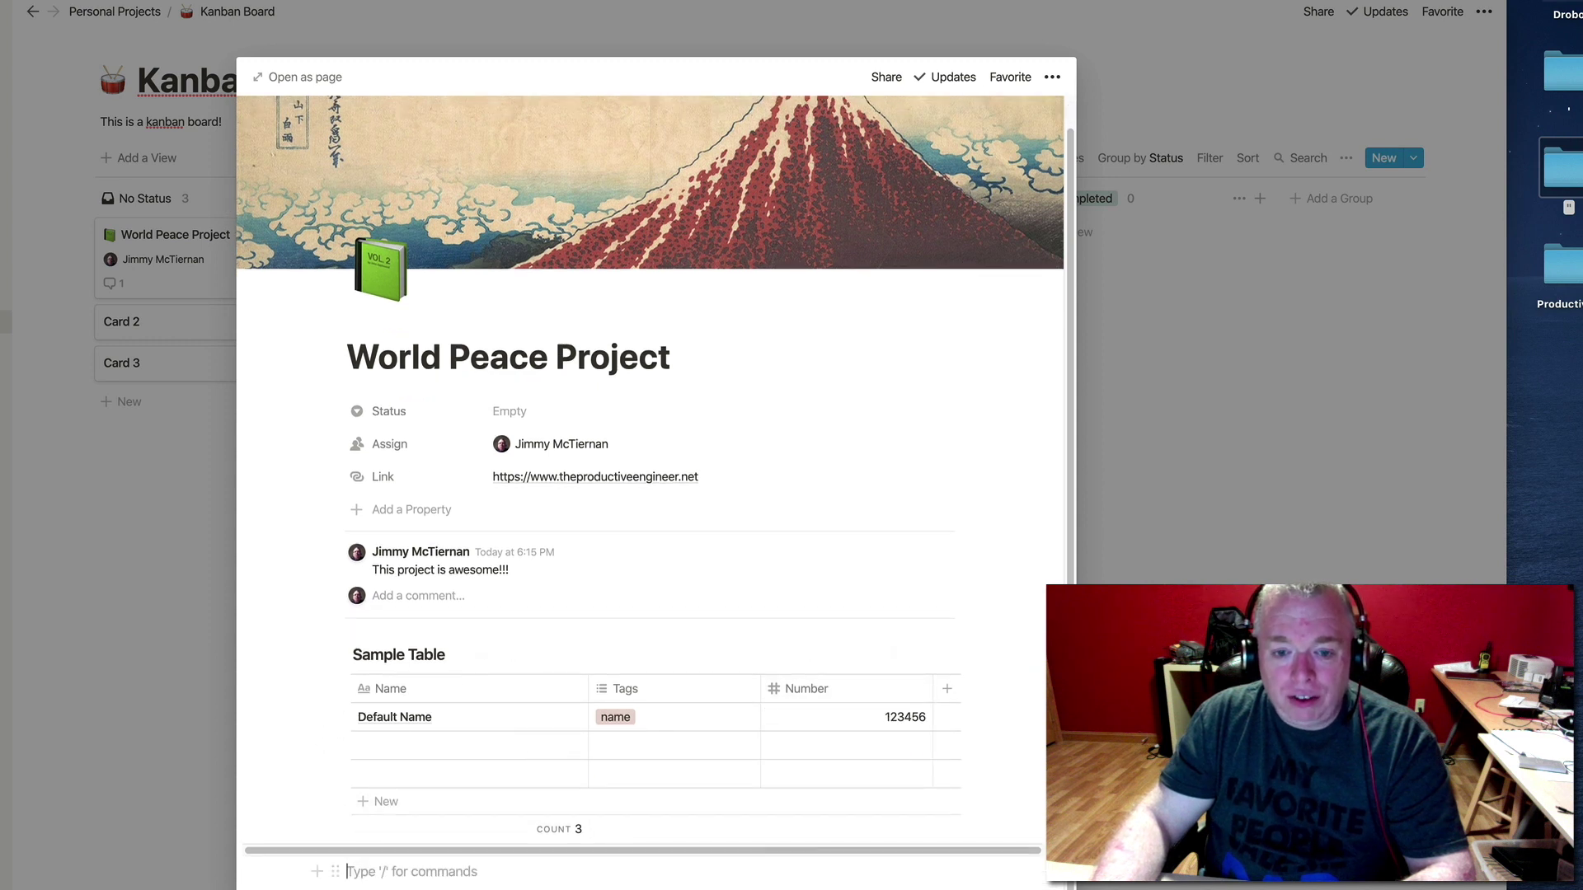
type("/")
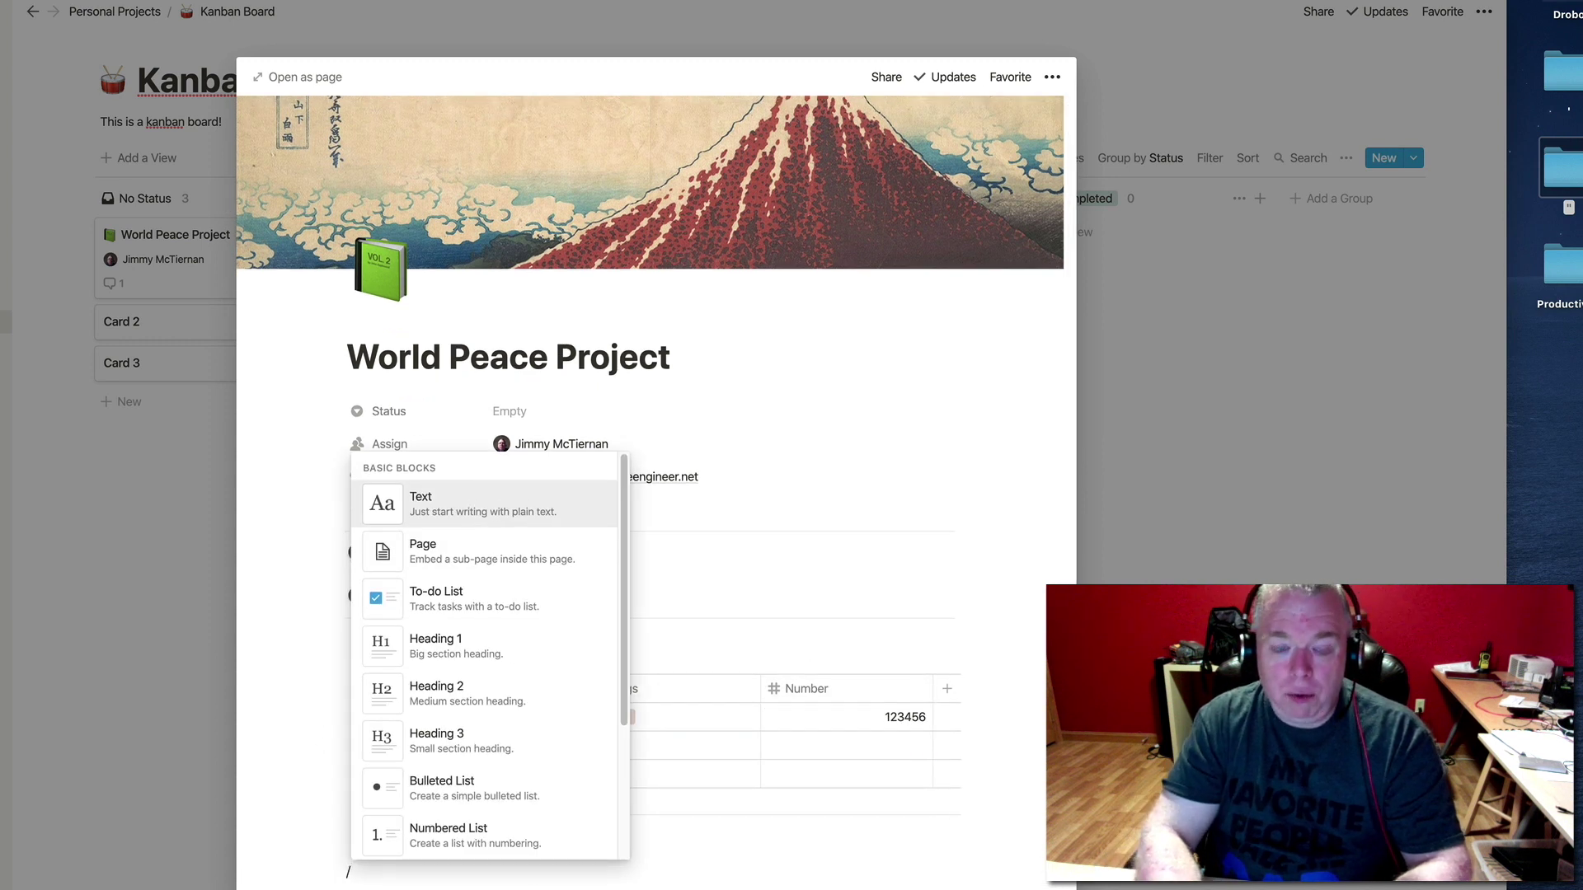
type("calendar")
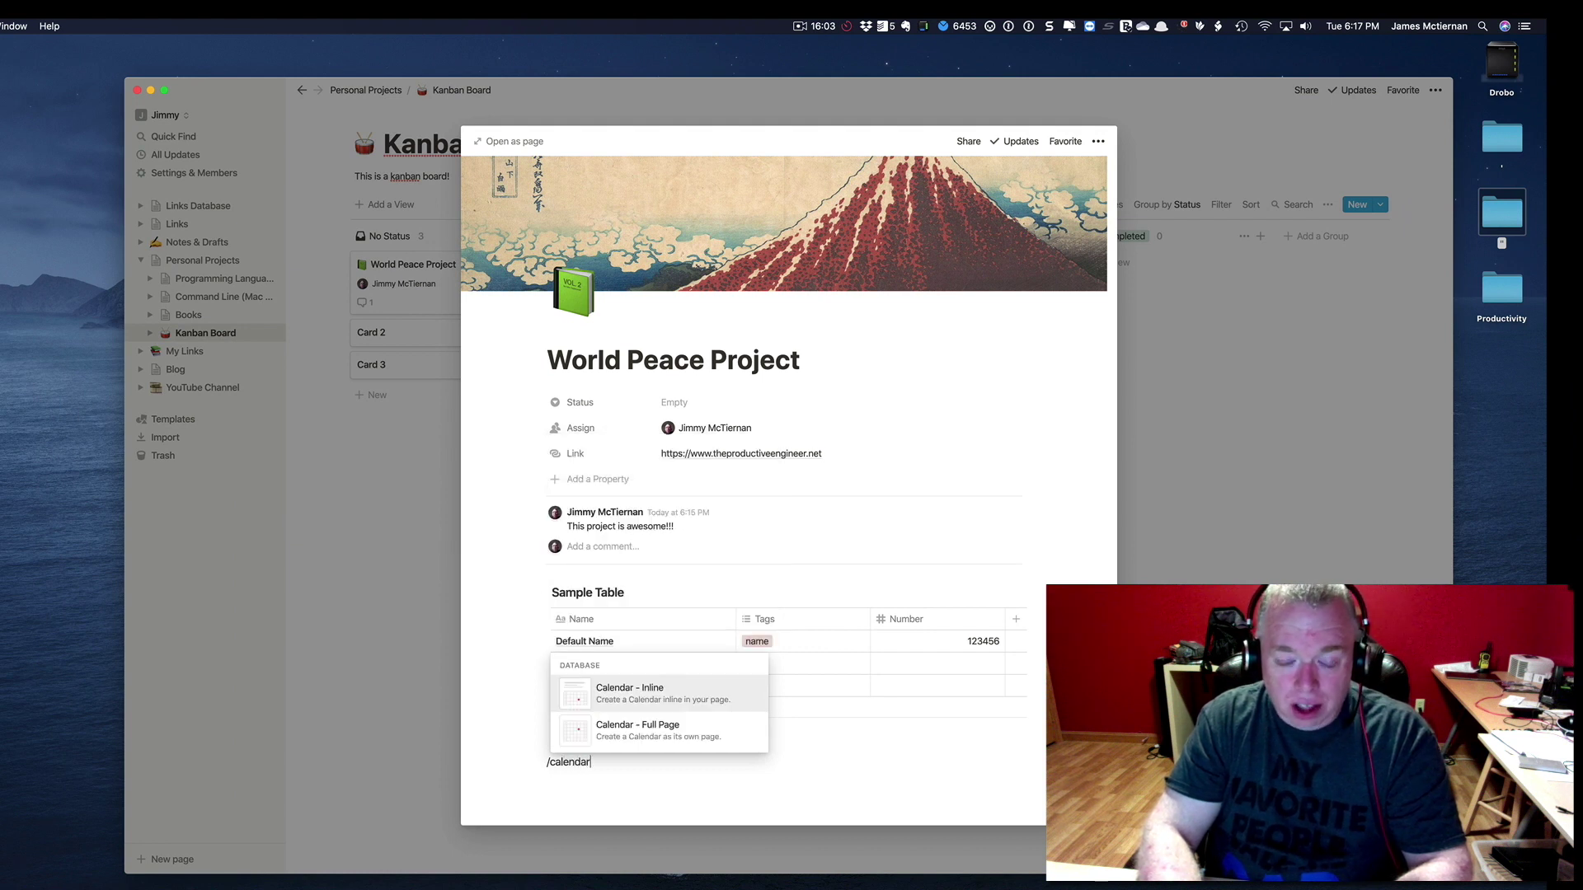
key("Return")
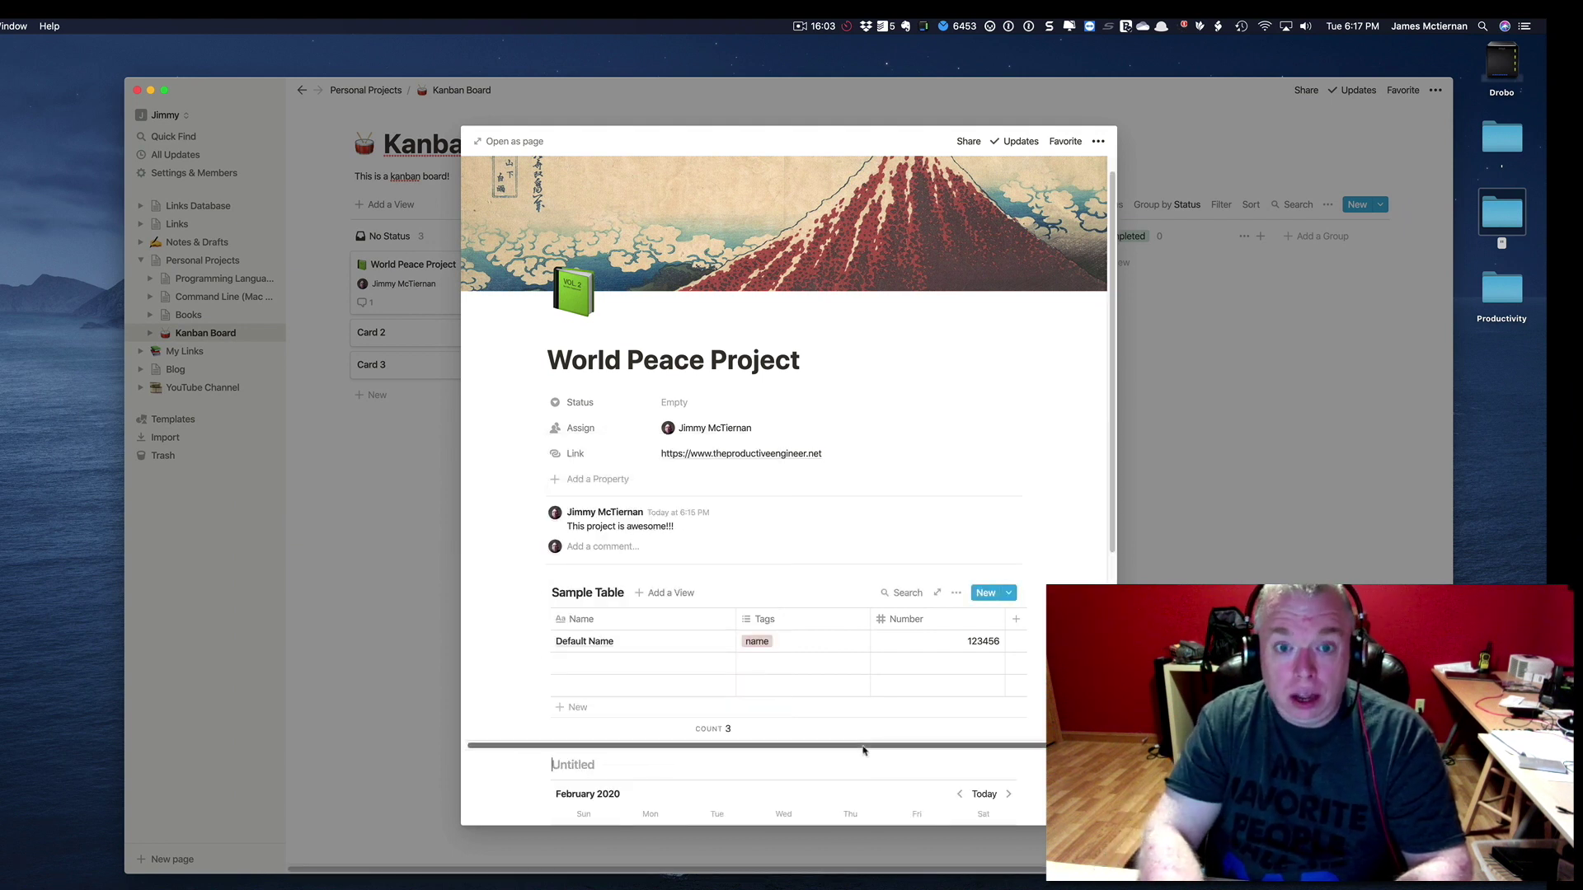
type("Wo")
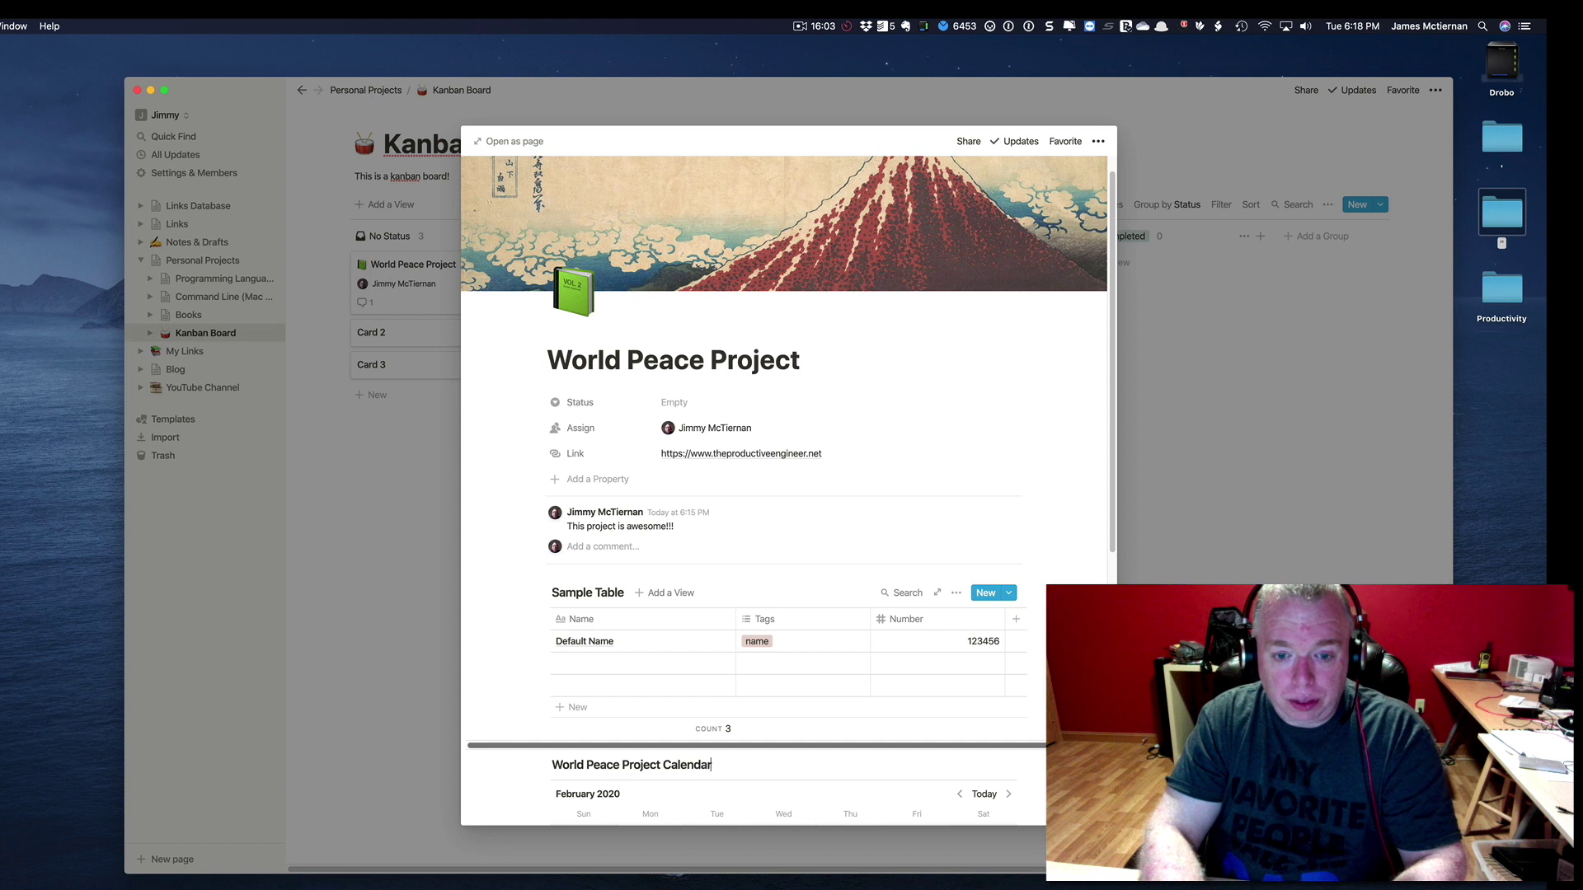
type("rld Peace Project Calendar")
scroll(807, 494, "down", 5)
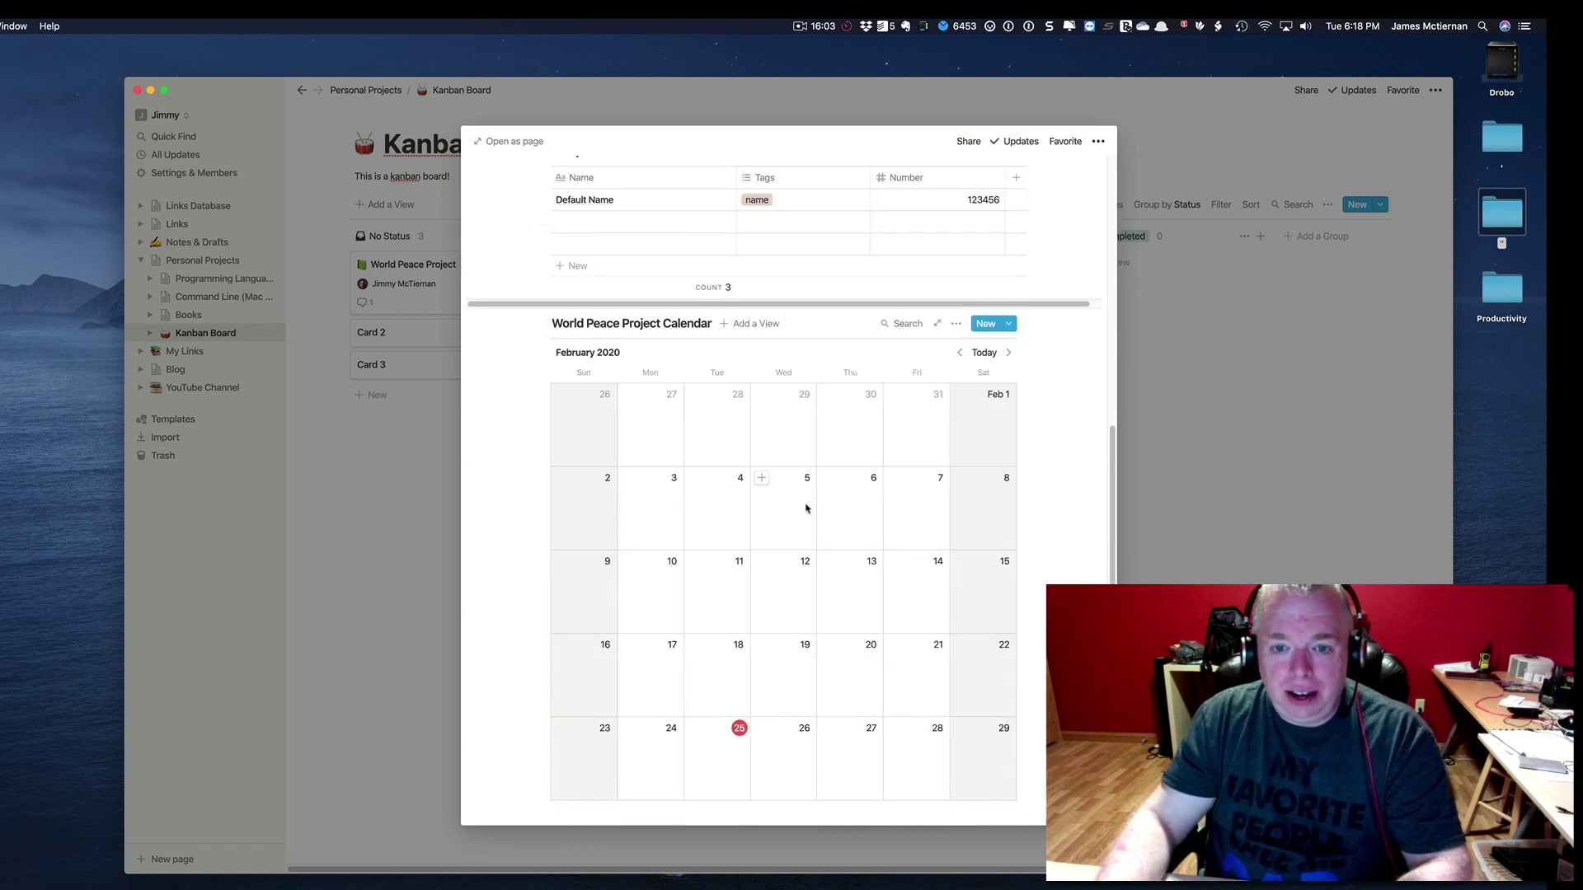
left_click(760, 479)
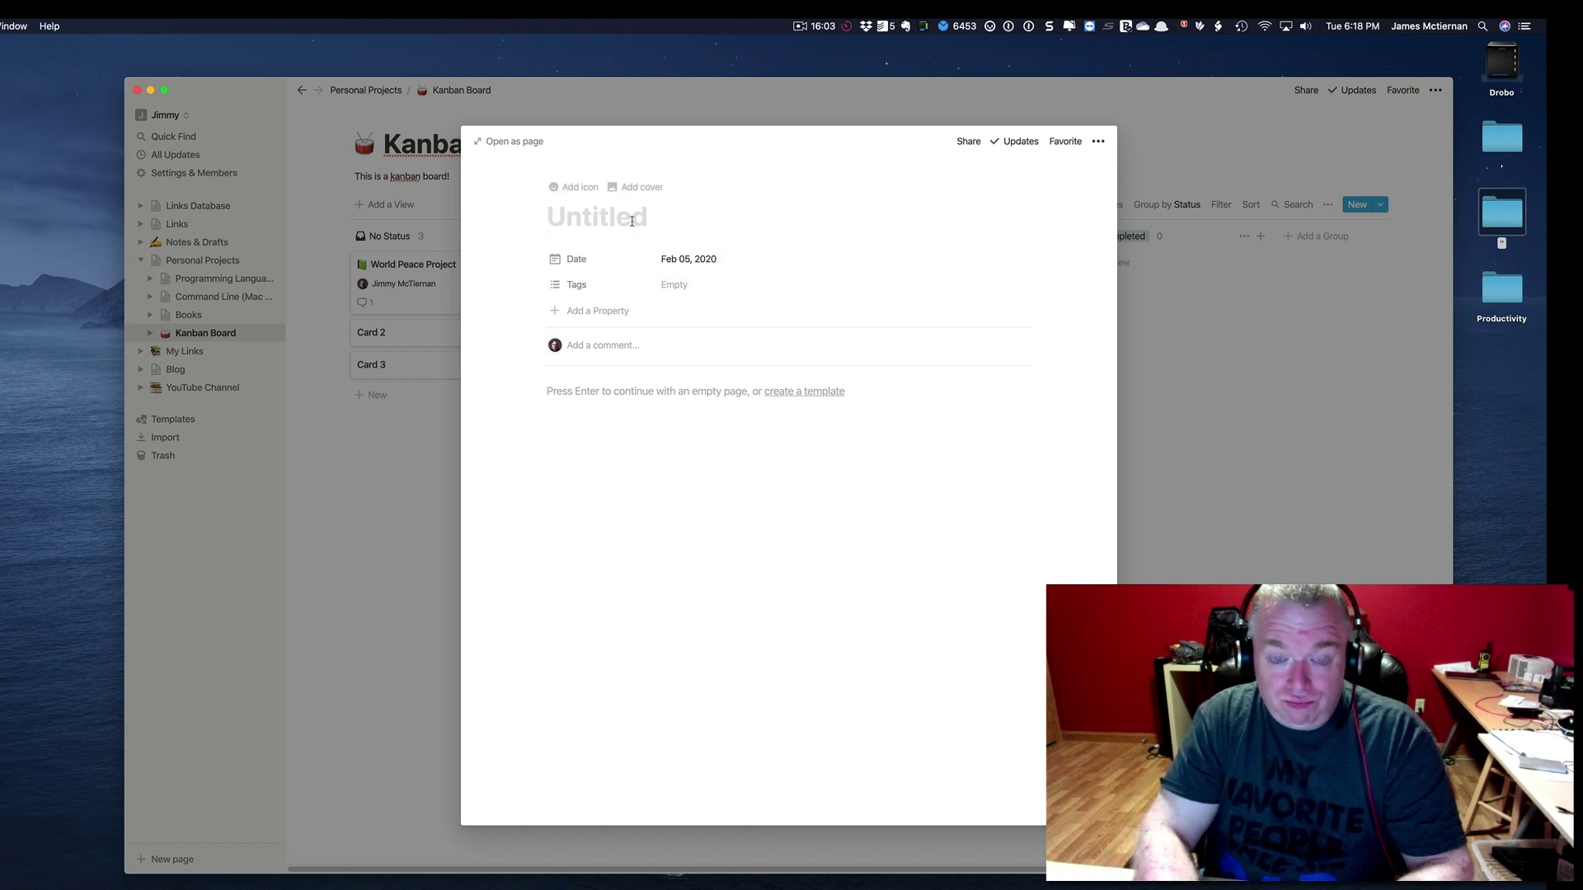
Step: Title the Feb 05 calendar entry 'Start Project' and give it a new 'project' tag
type("St")
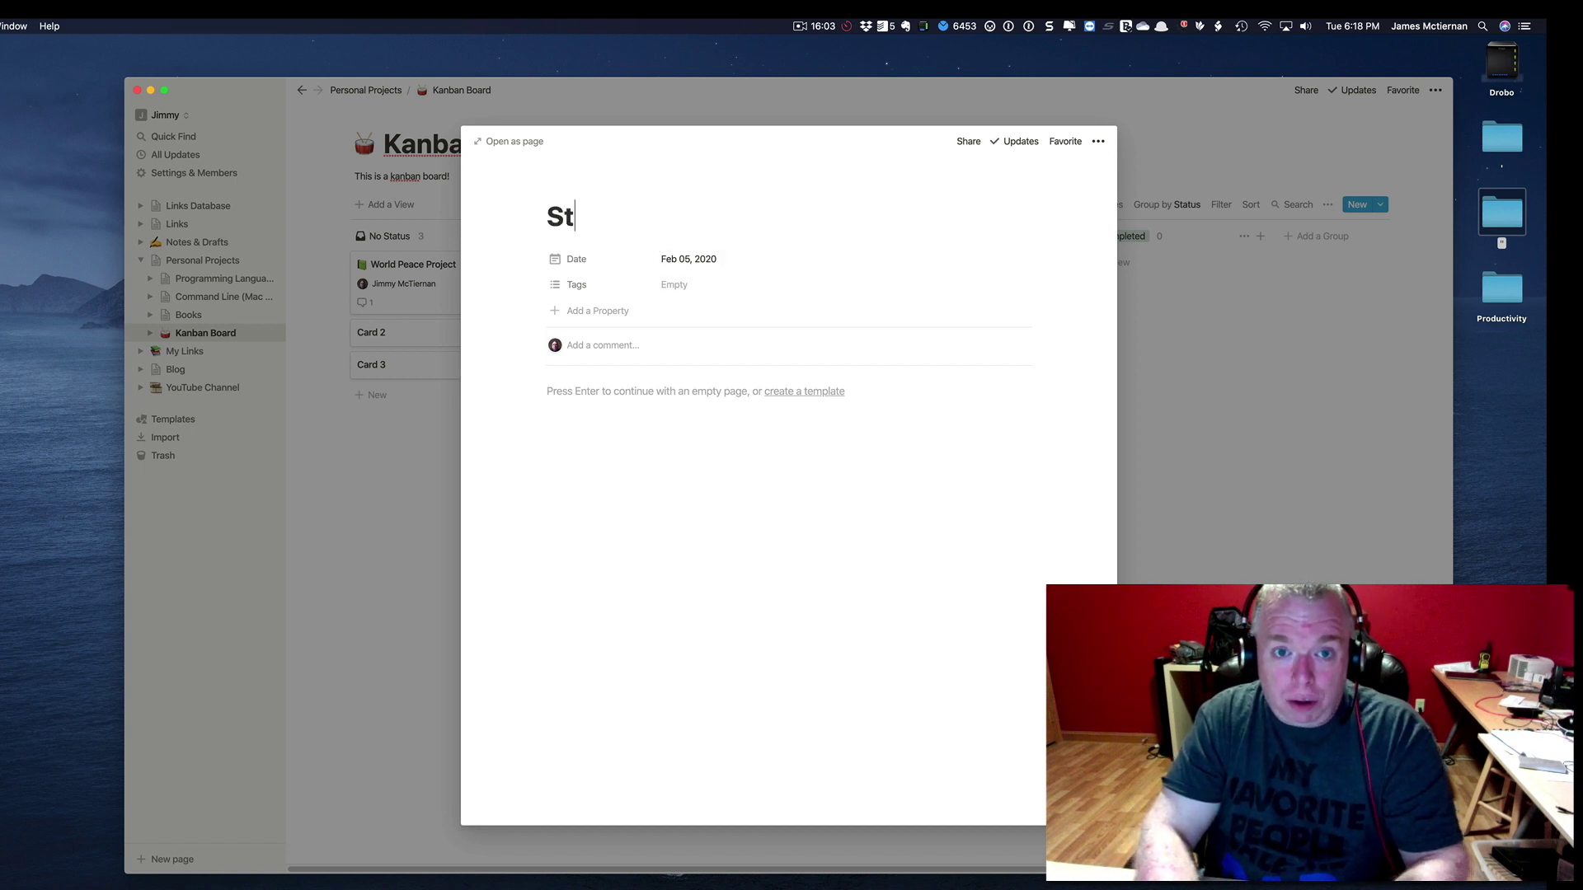
type("art Project")
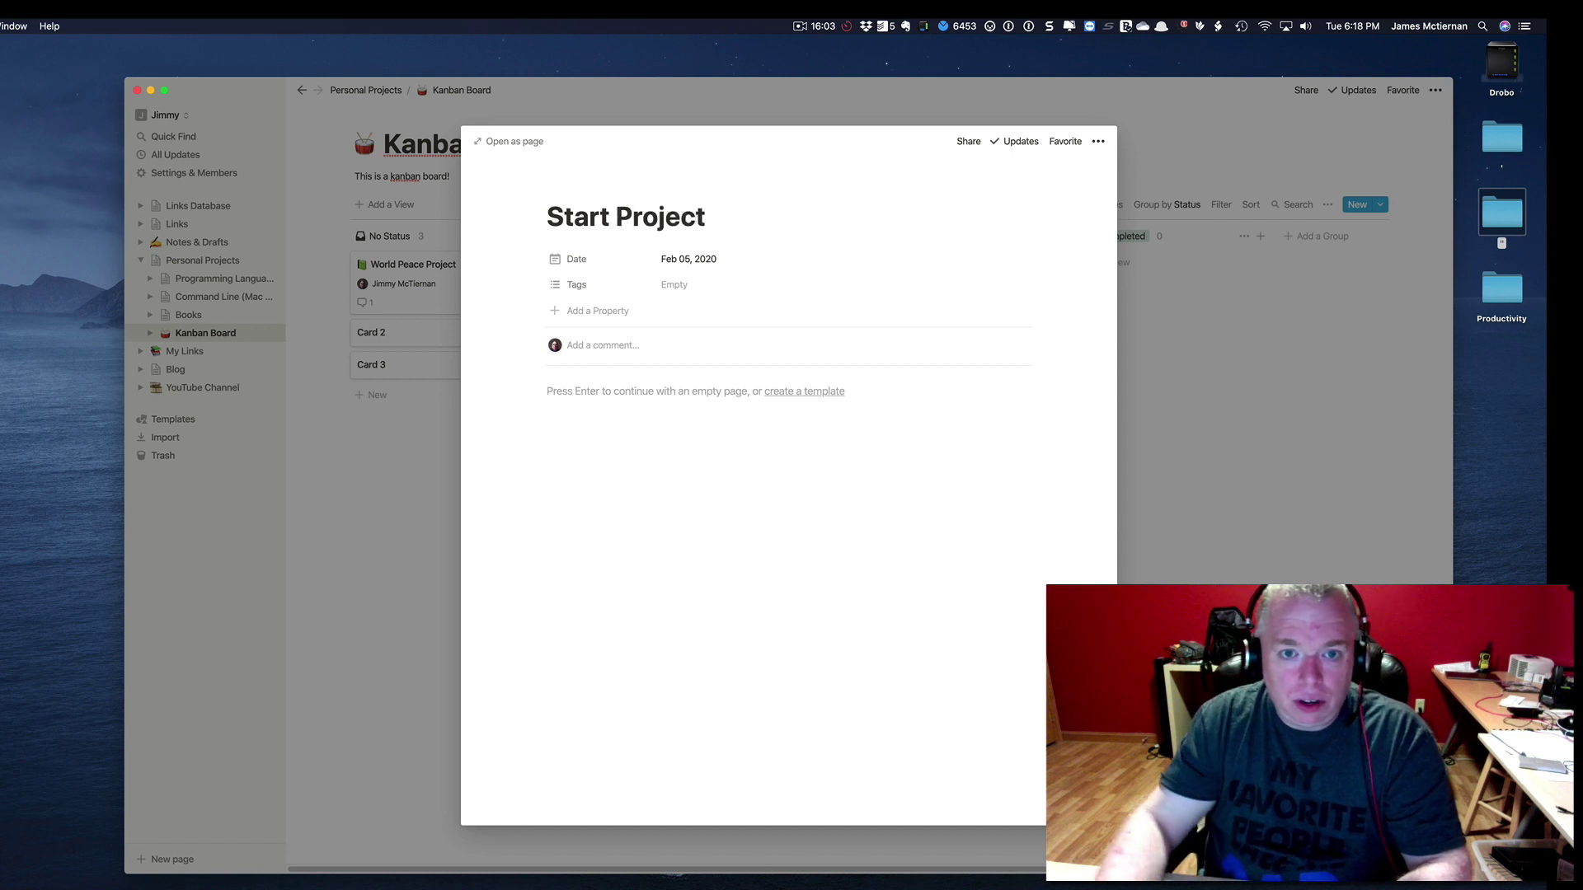
left_click(675, 286)
type("proejc")
type("ject")
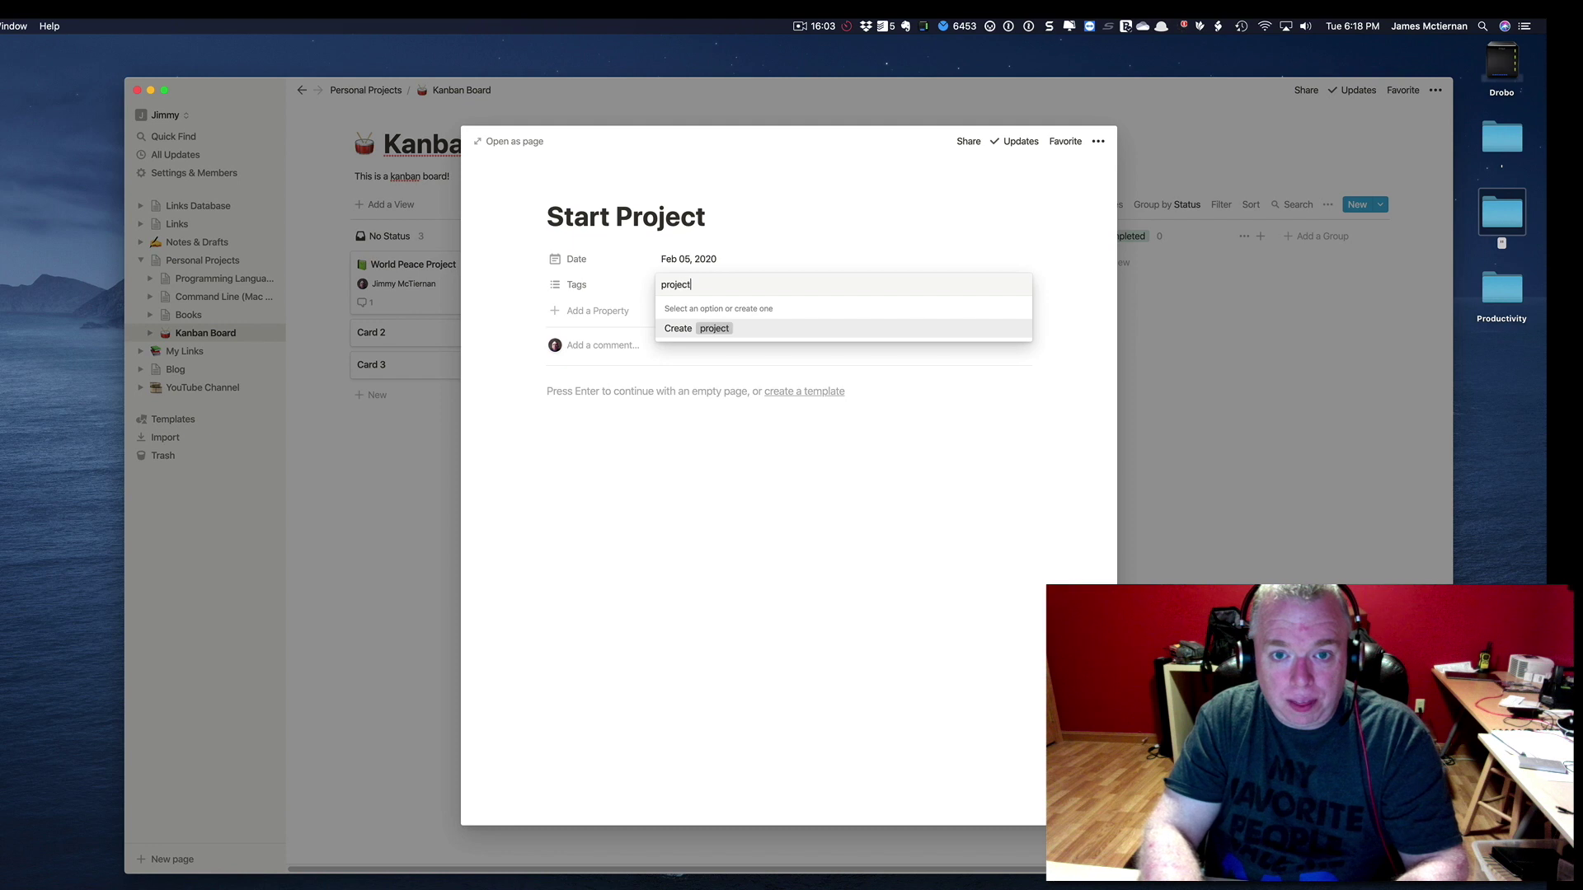
key("Return")
key("Escape")
Step: Post the comment 'tada!' on the Start Project entry
left_click(620, 346)
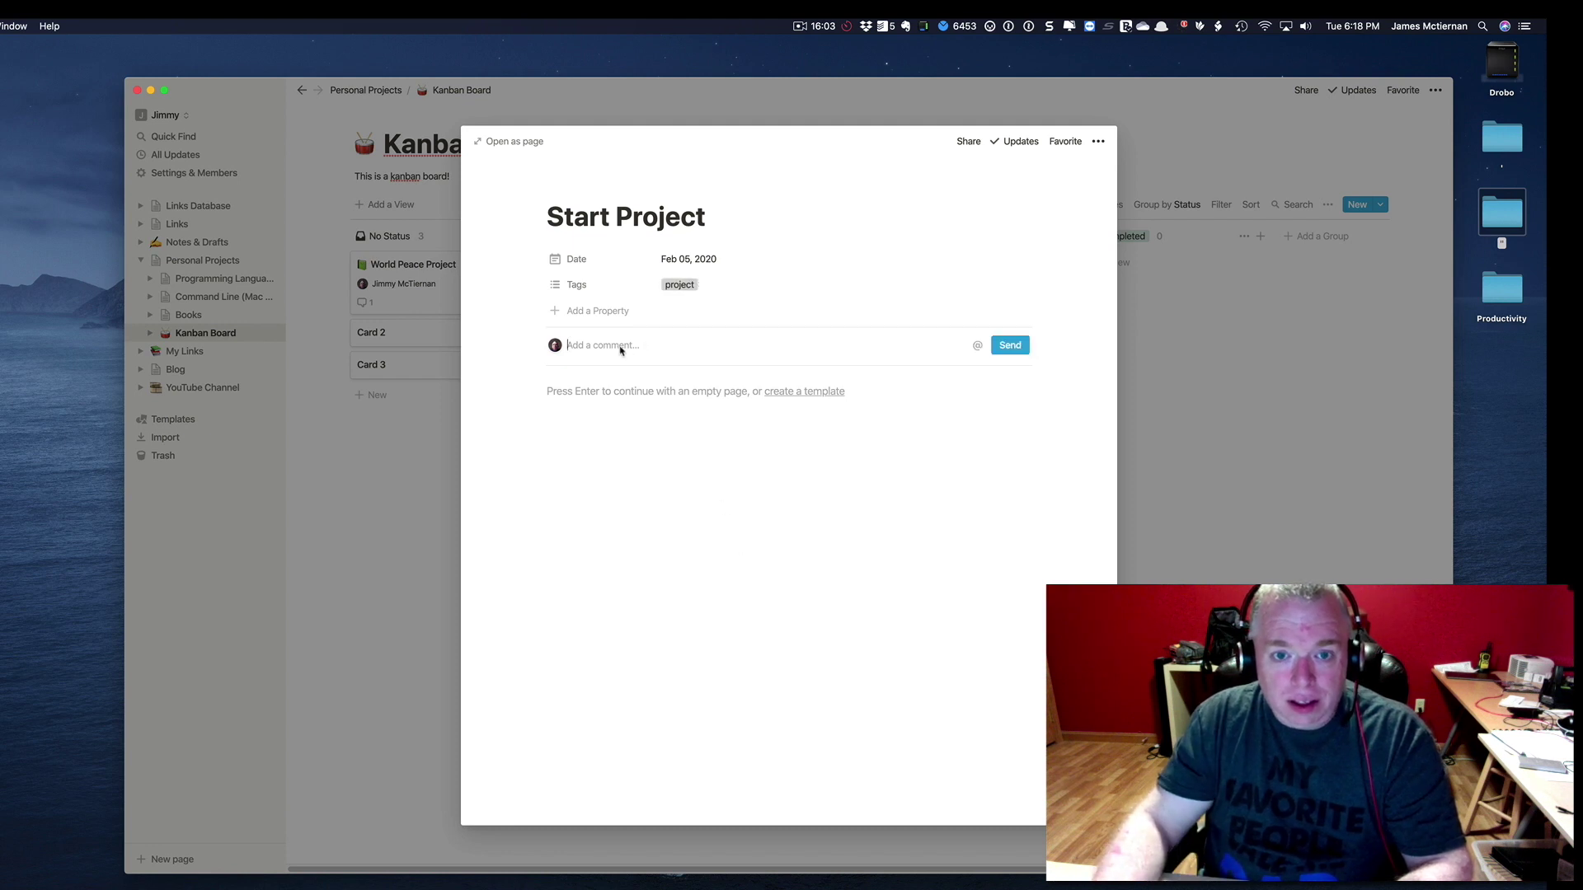
type("tada!@")
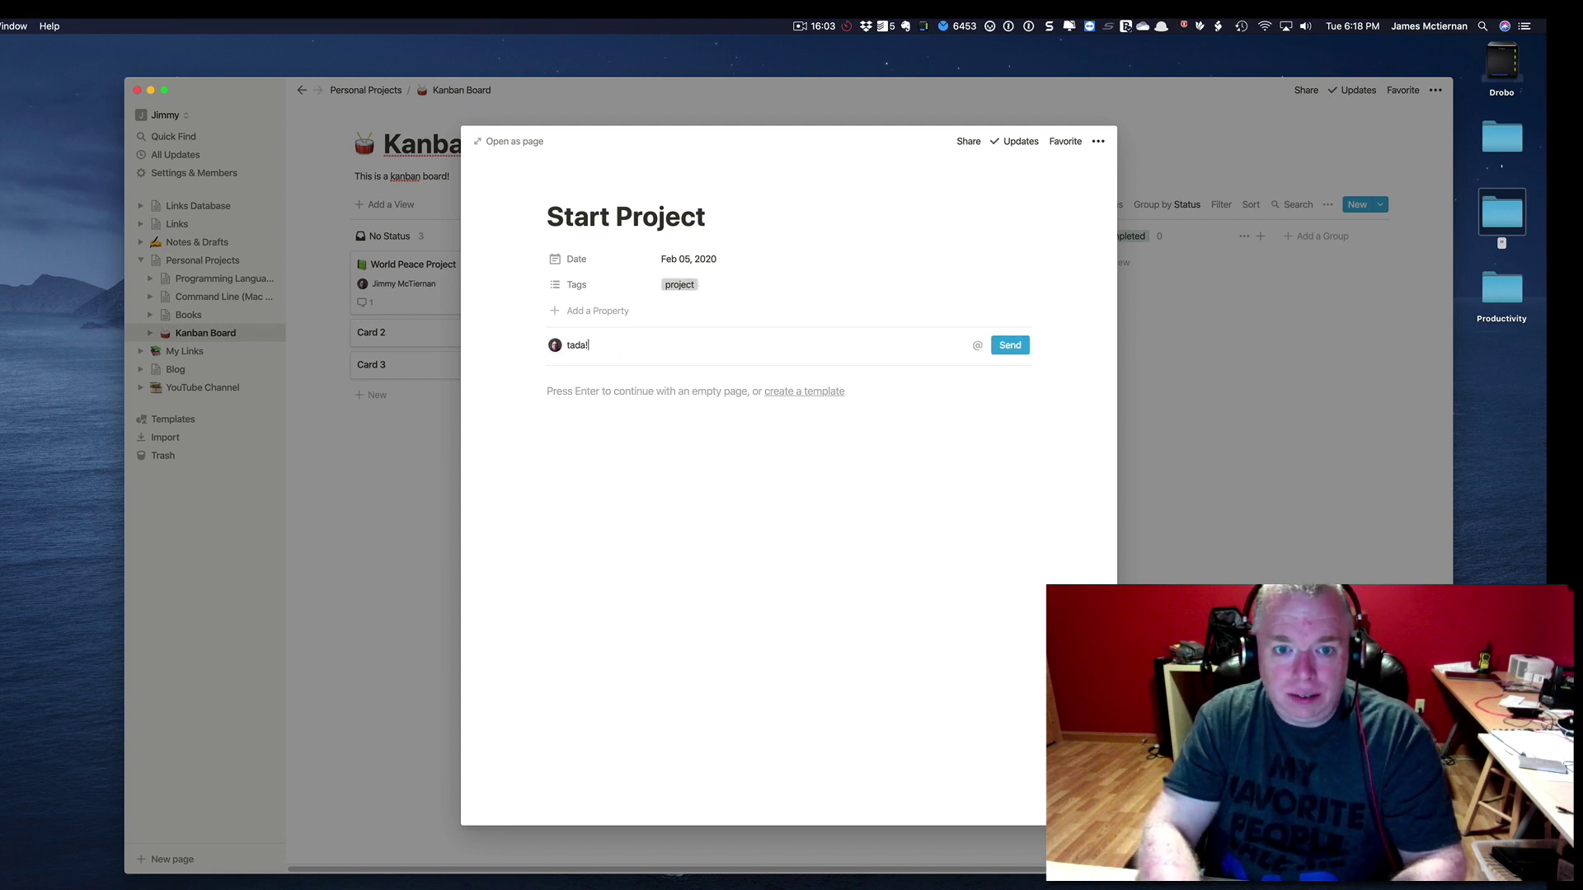
key("Return")
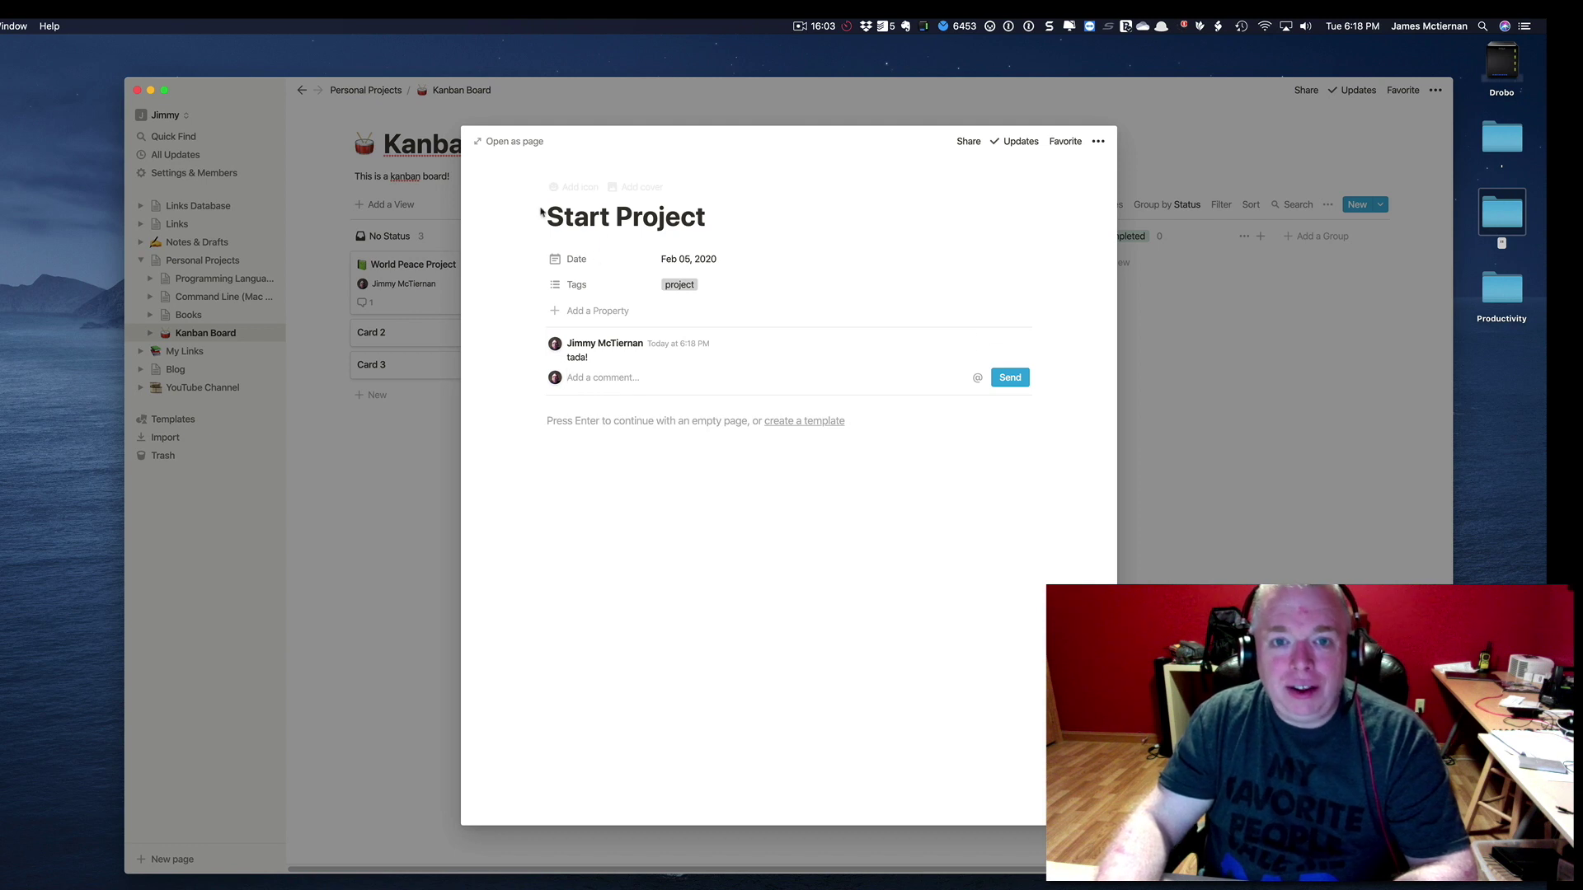
Step: Open the World Peace Project page and move Start Project from Feb 5 to Feb 26
left_click(1203, 471)
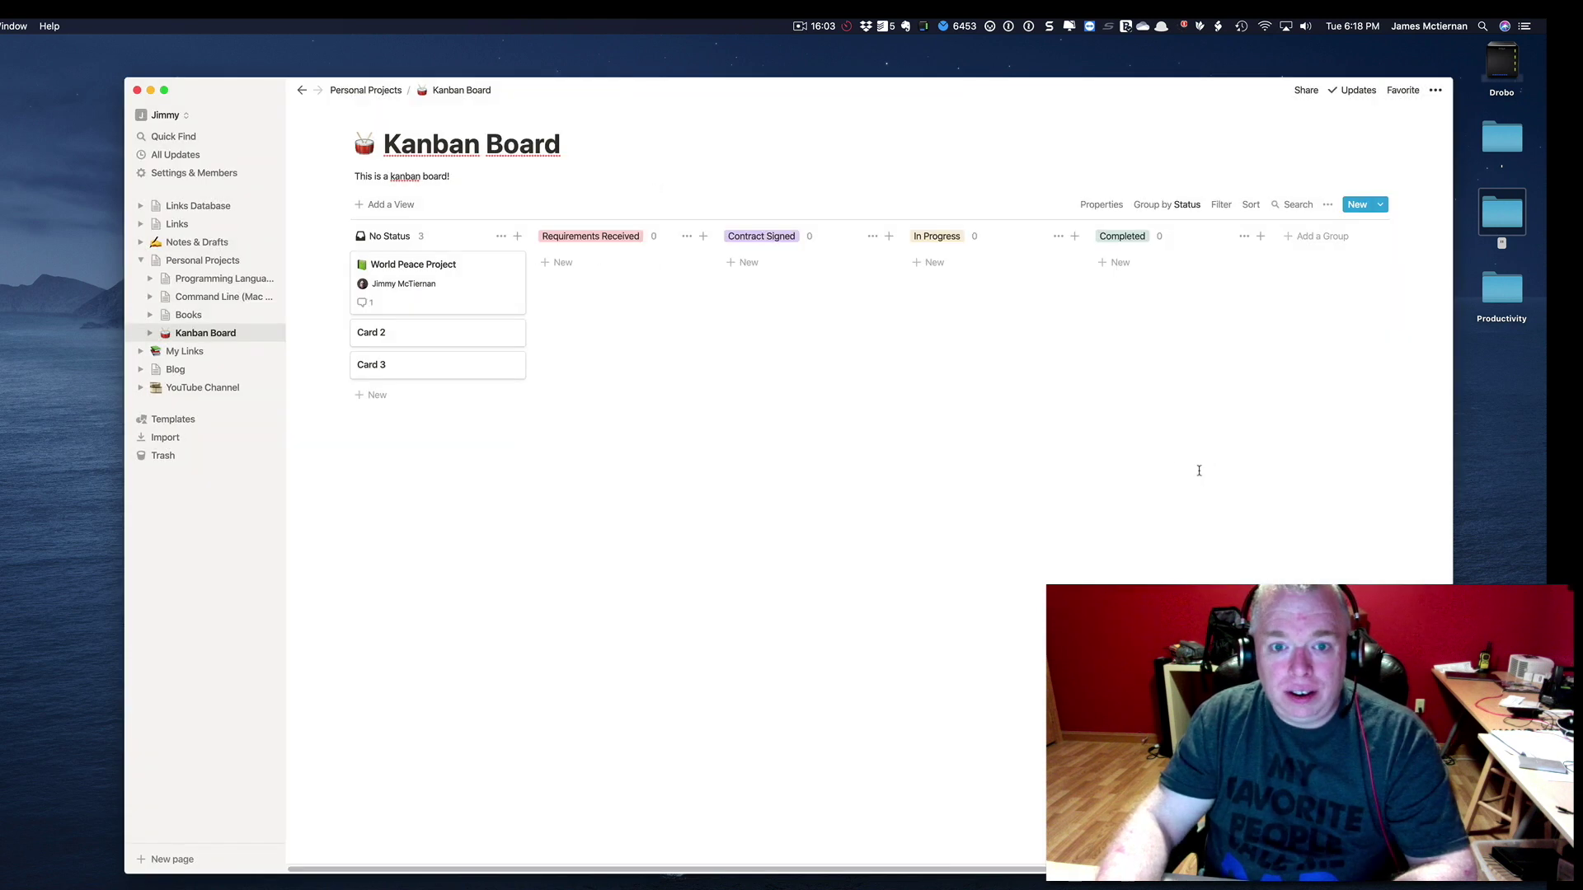
left_click(469, 295)
scroll(808, 511, "down", 10)
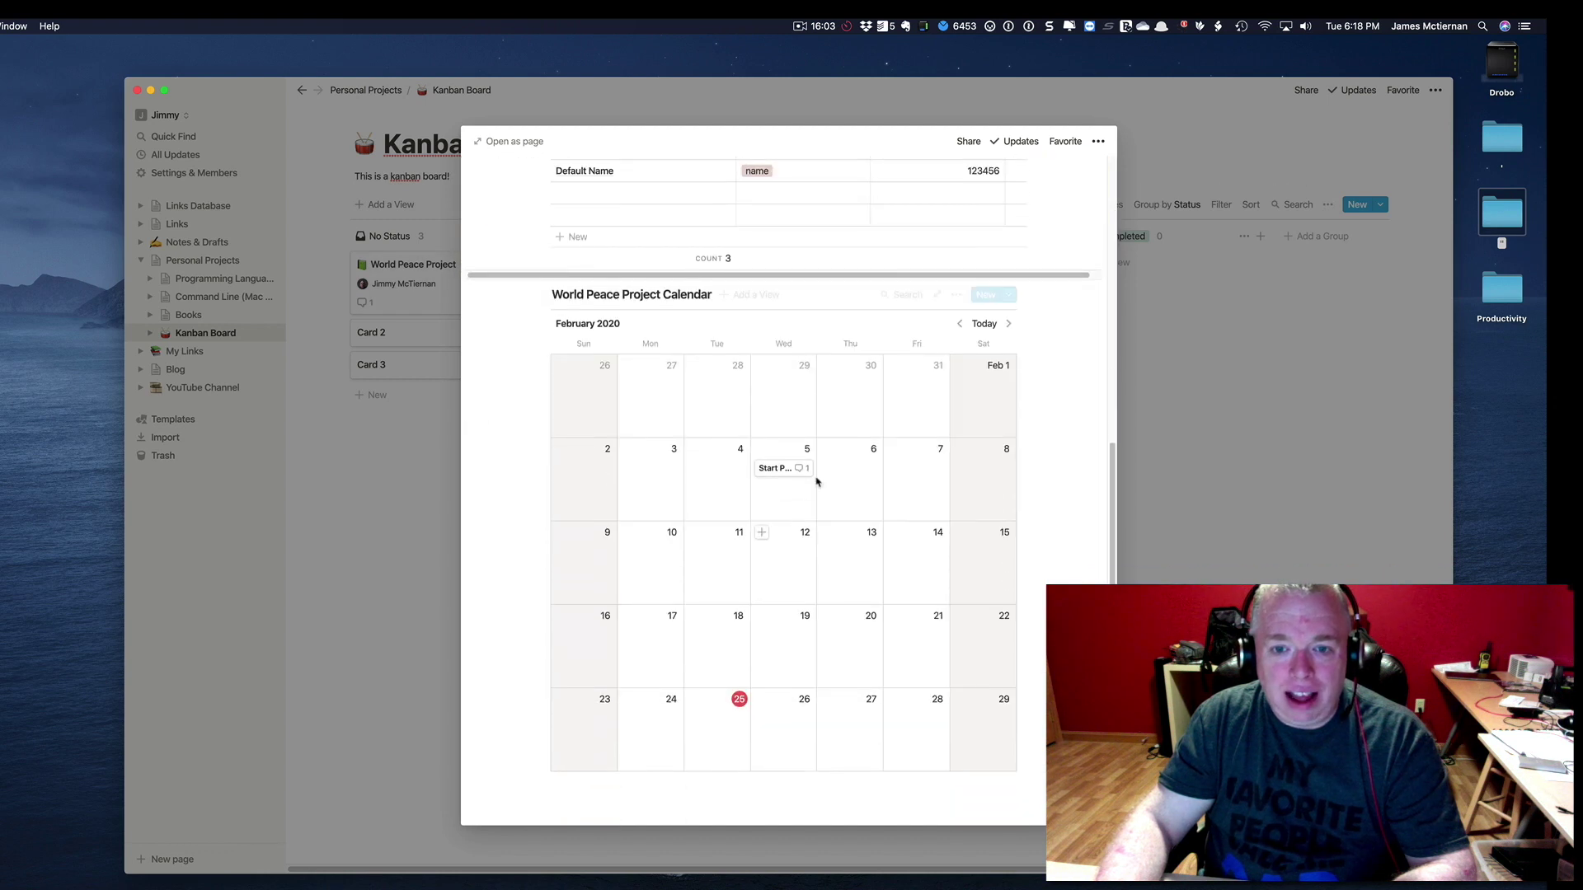
left_click_drag(790, 472, 786, 716)
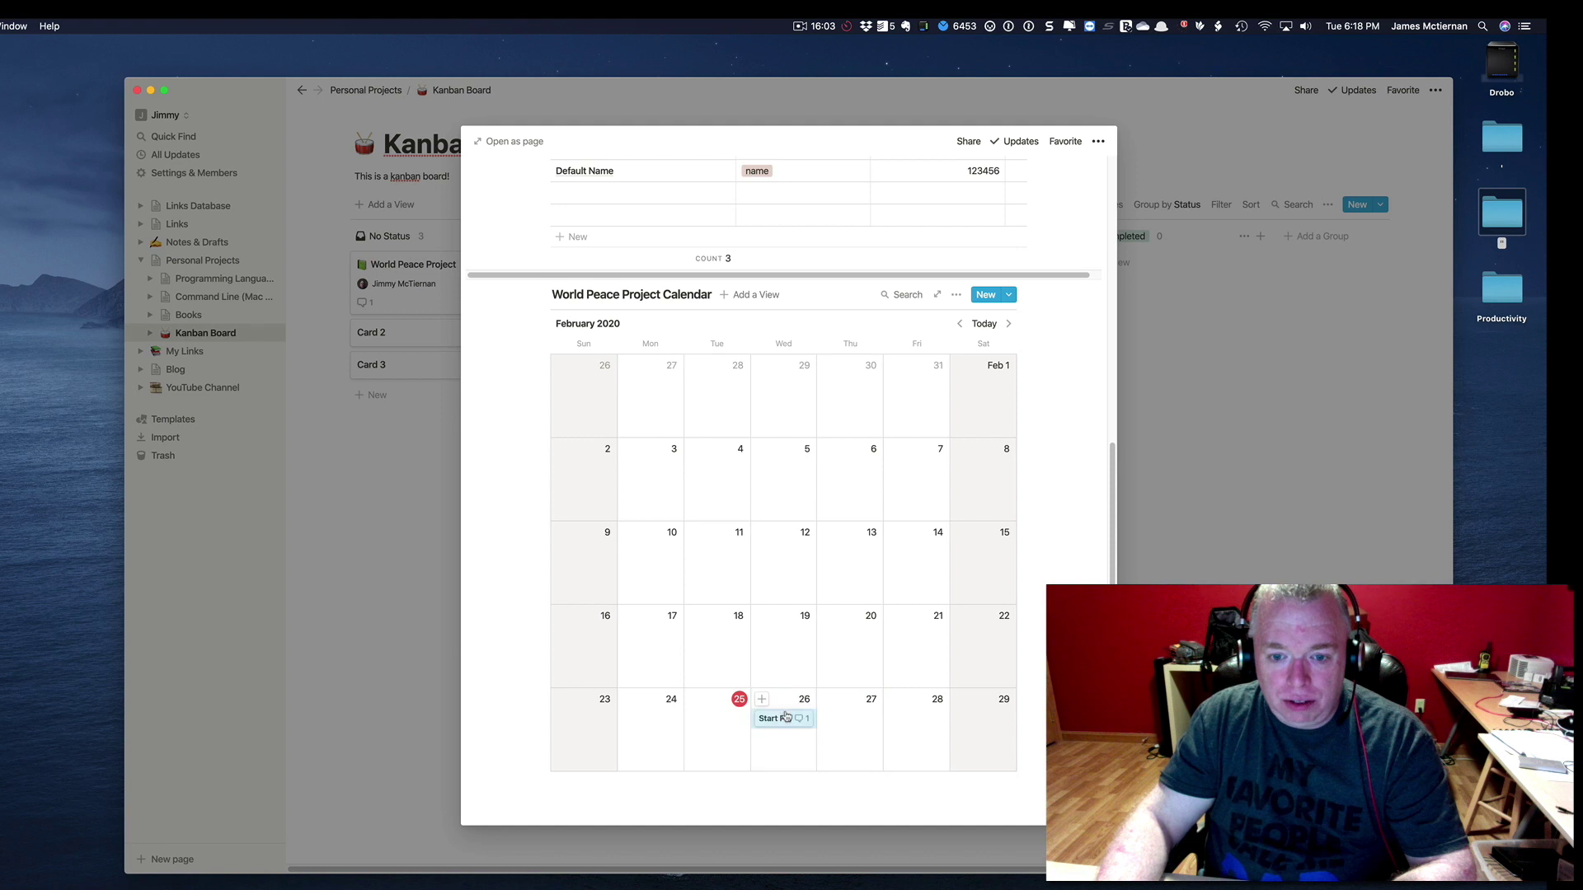
Step: Start a new empty block below the World Peace Project Calendar
scroll(822, 500, "up", 3)
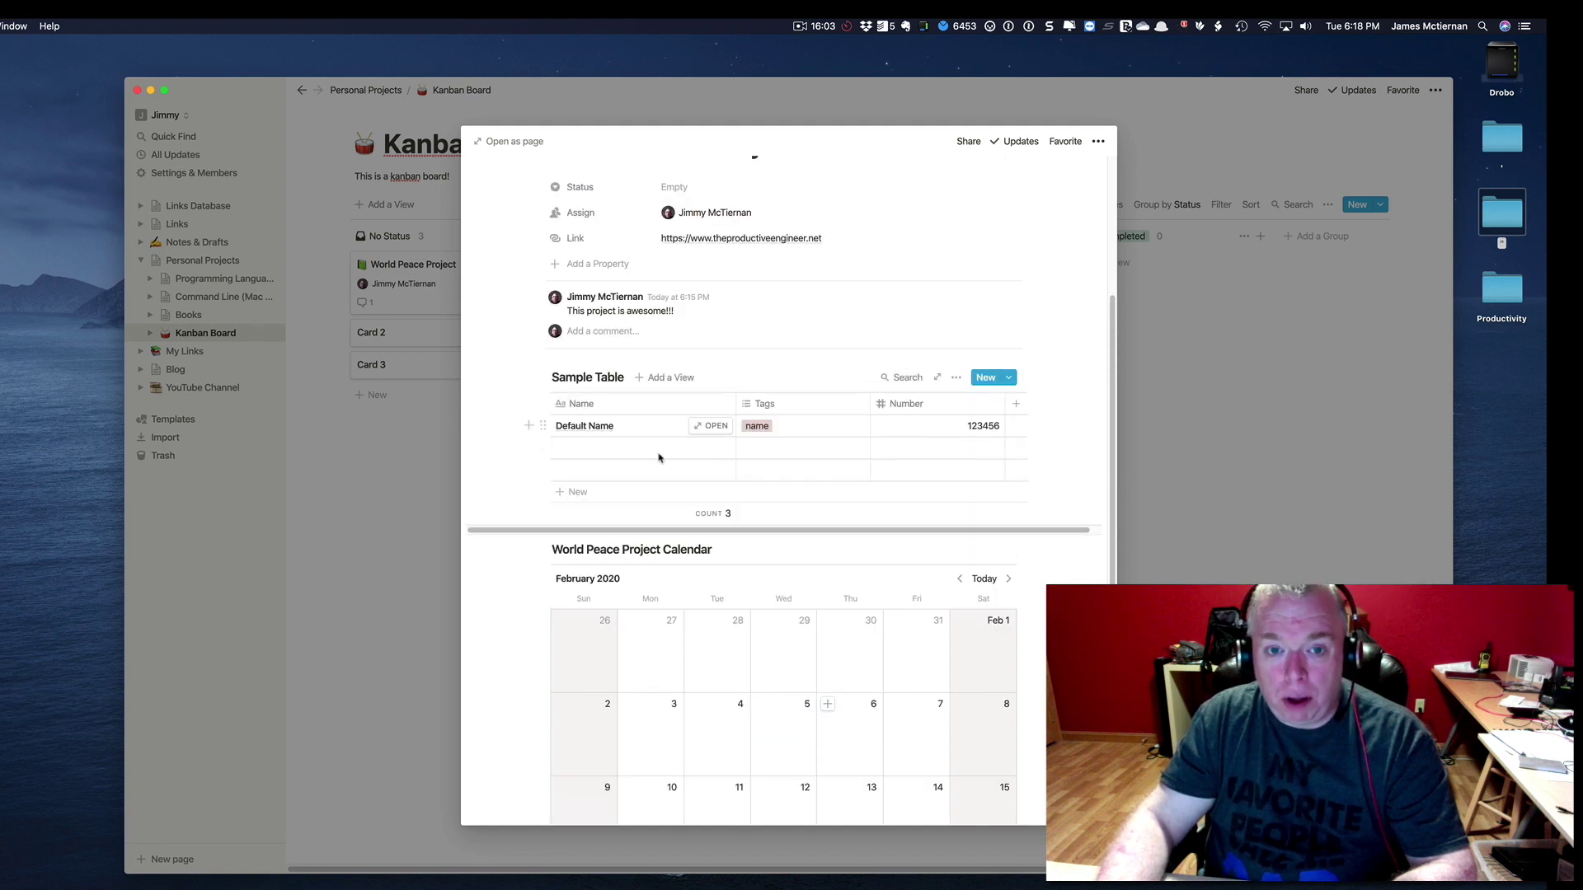
scroll(692, 495, "down", 3)
scroll(779, 387, "up", 5)
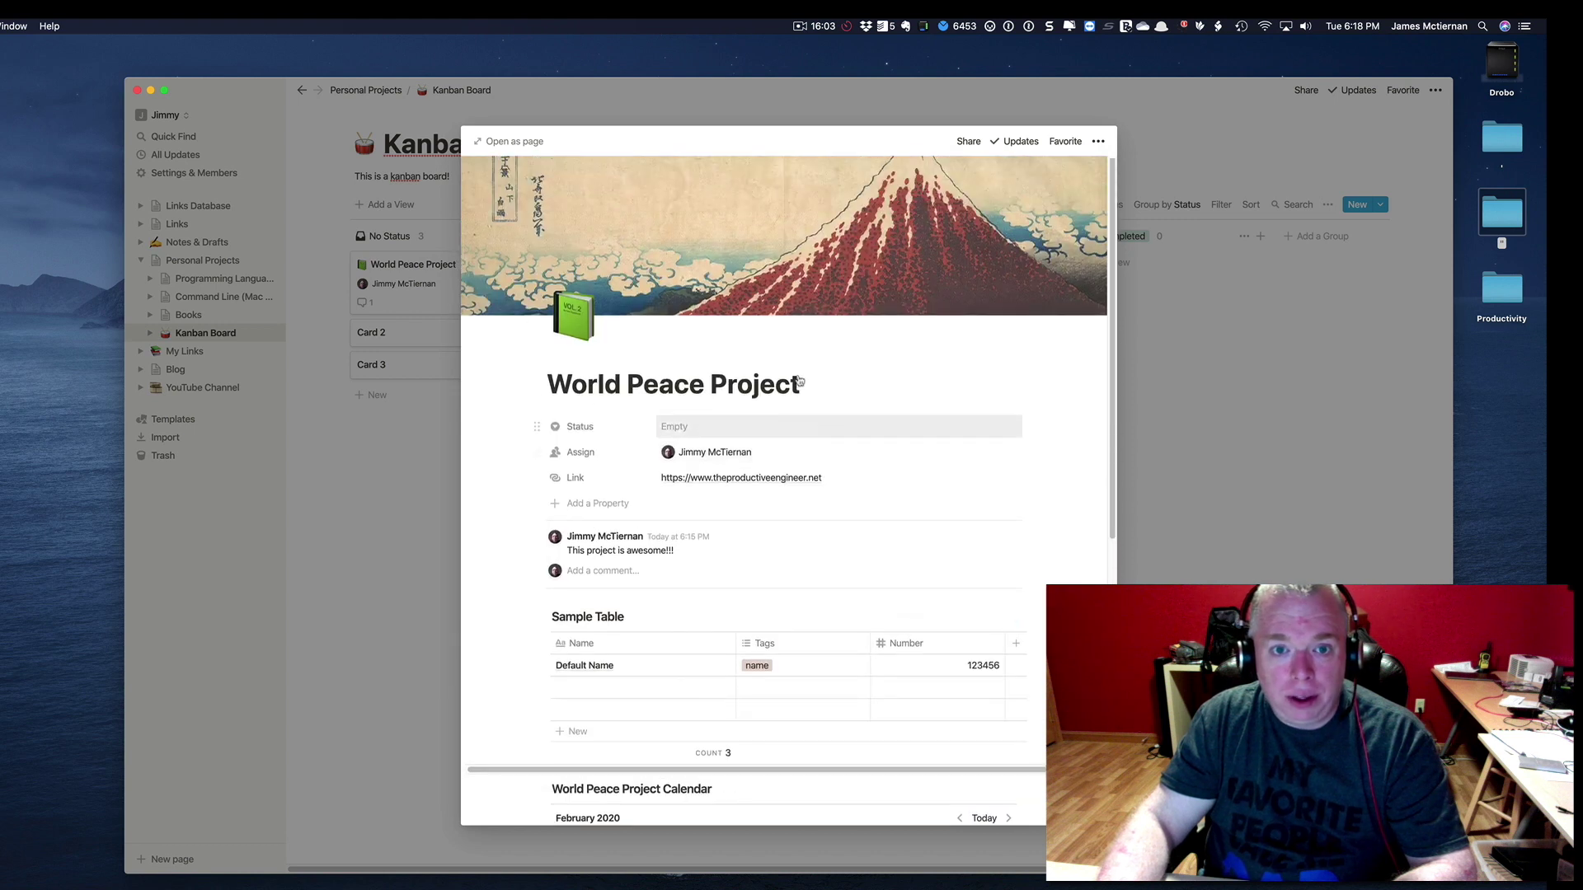
scroll(857, 458, "down", 5)
scroll(875, 471, "down", 1)
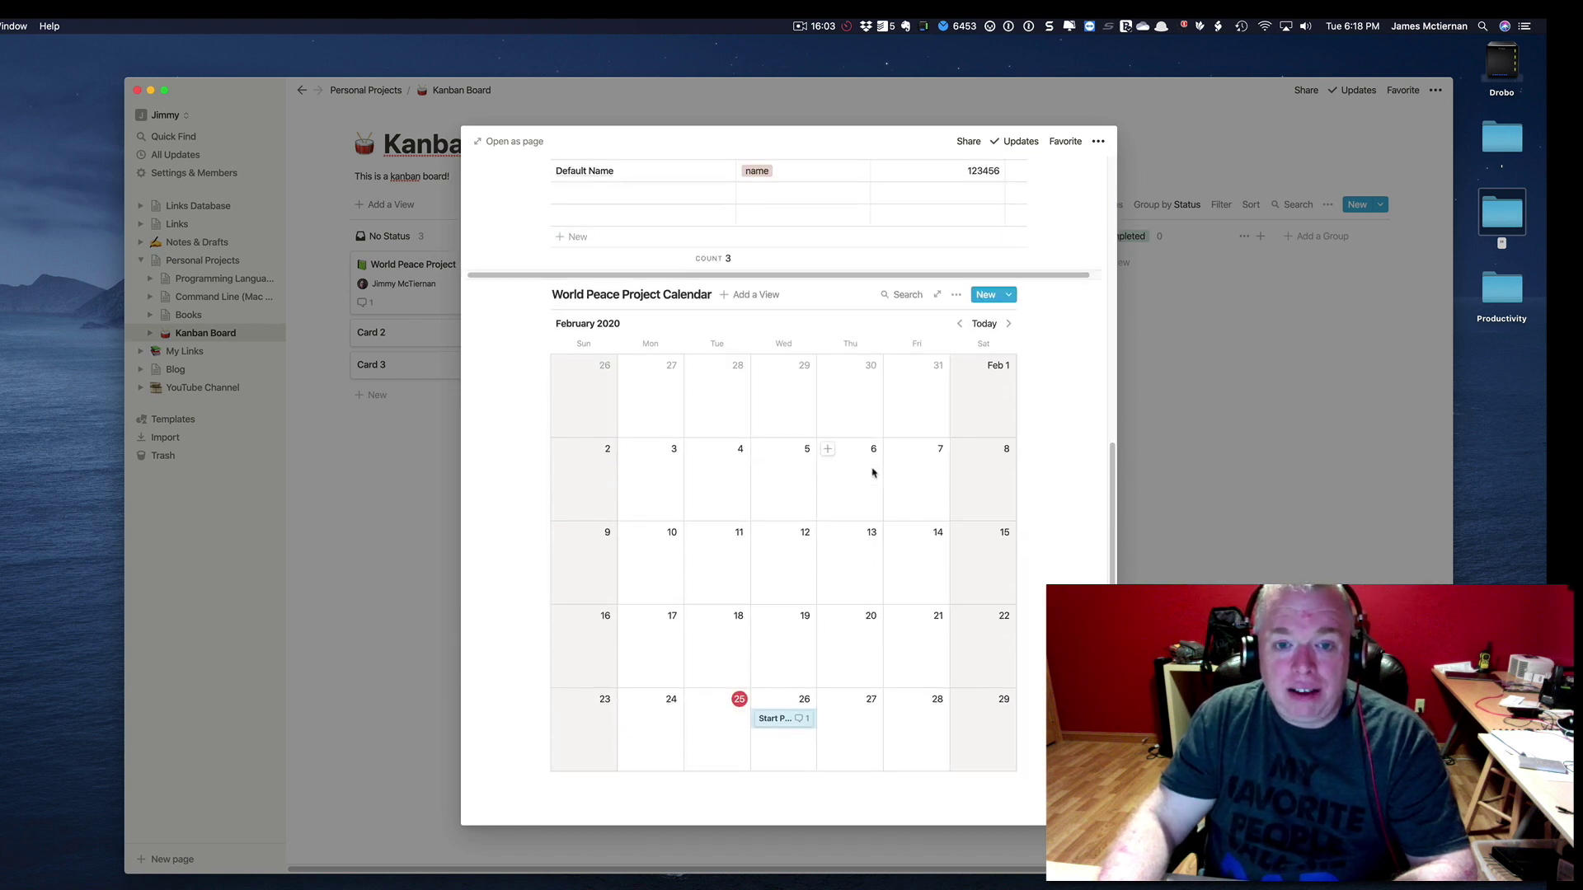
scroll(876, 470, "up", 5)
scroll(876, 470, "down", 5)
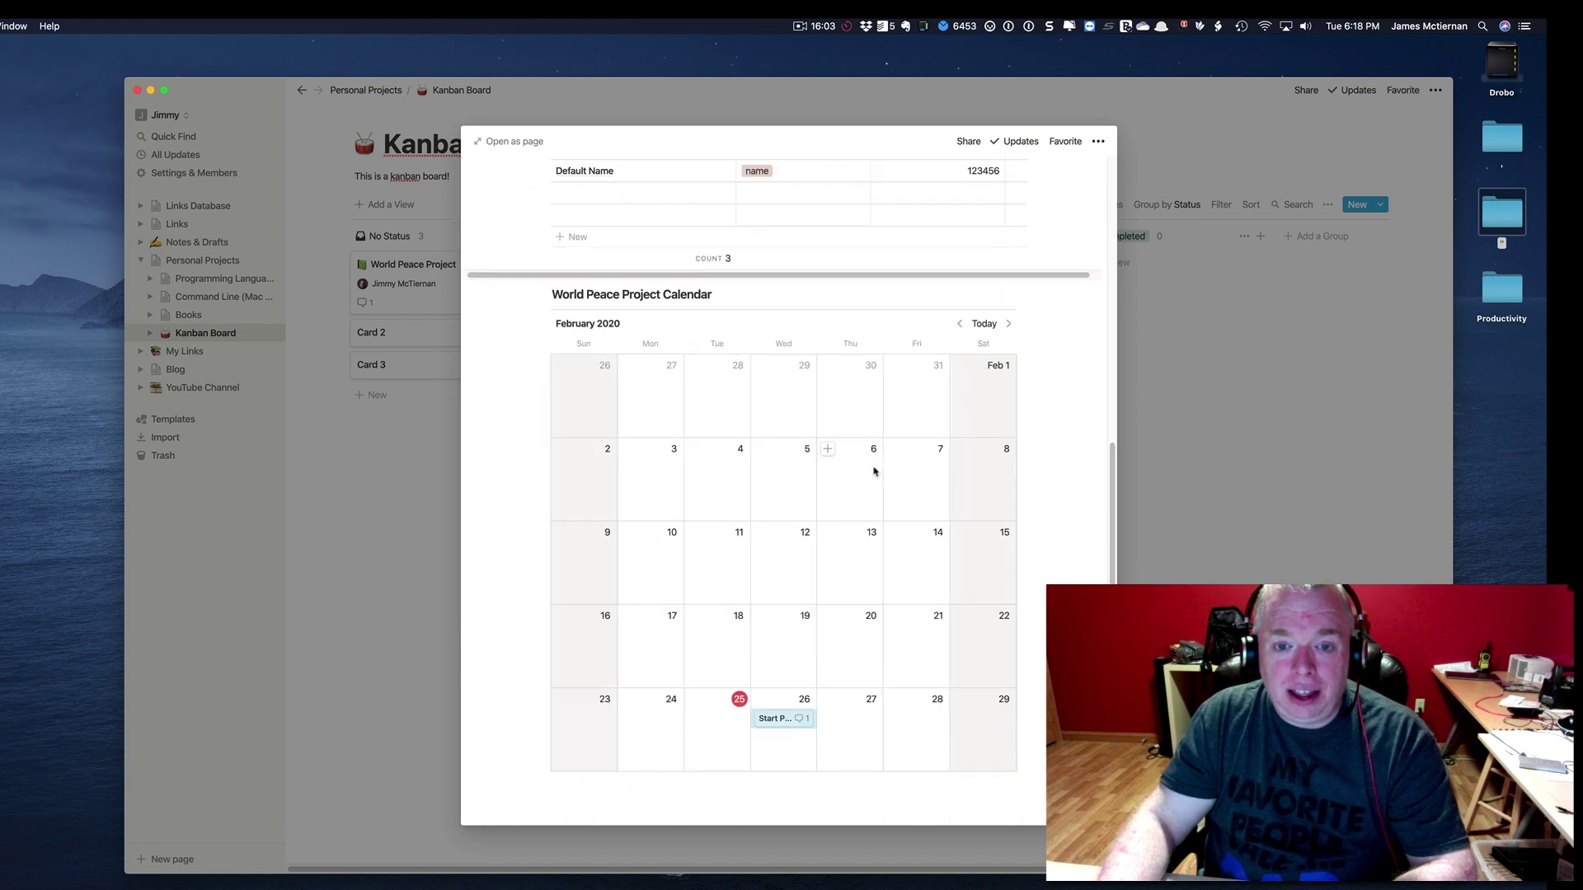
left_click(685, 799)
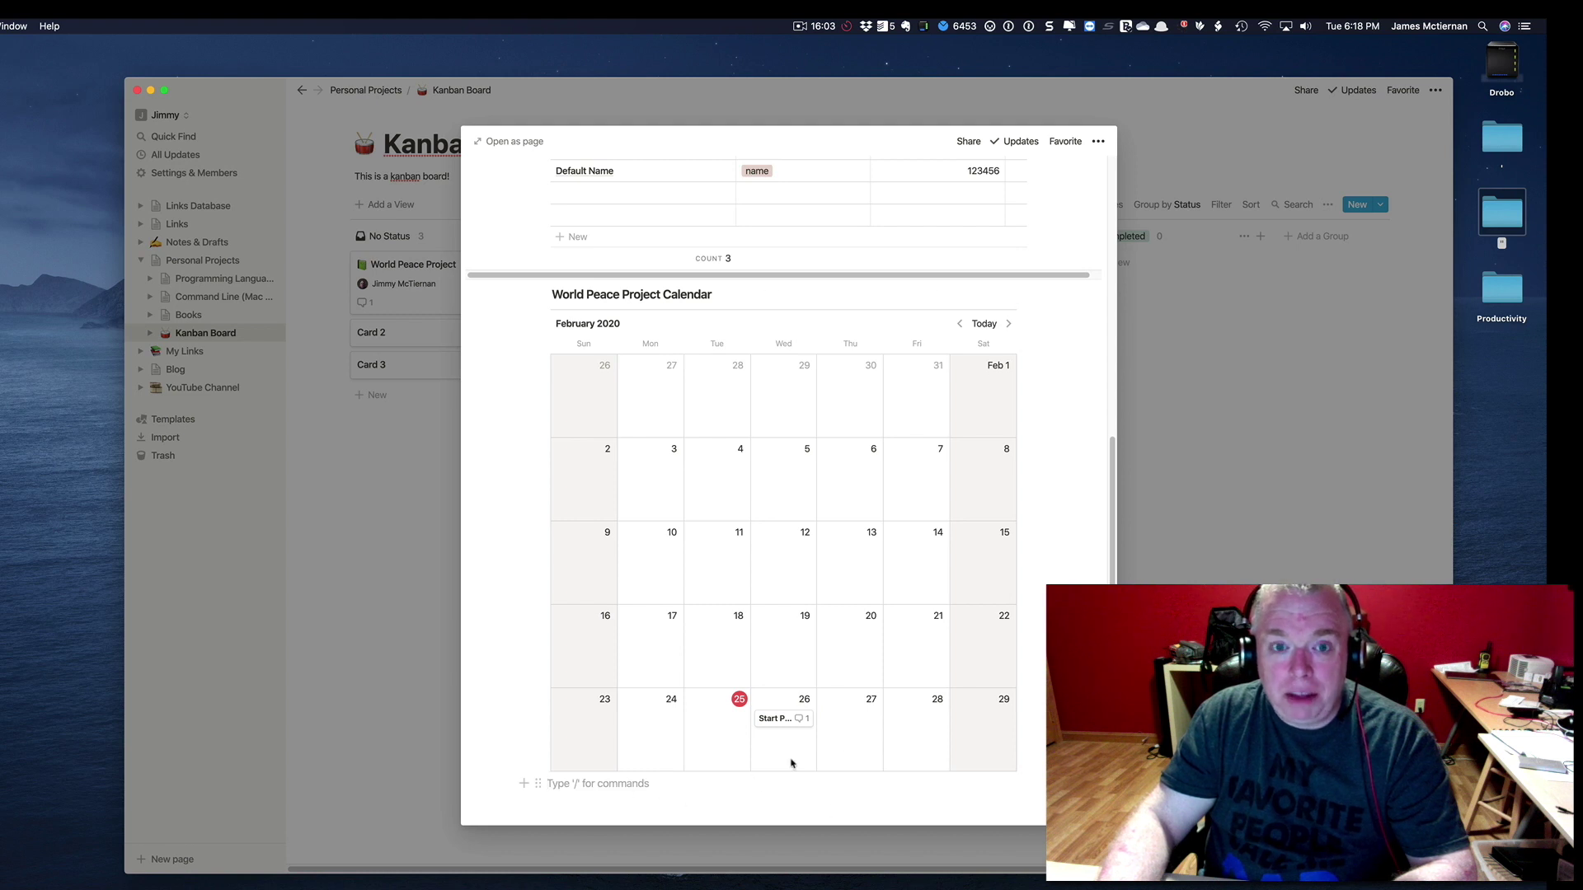
Step: Insert an inline board via /board, title it 'World Peace Task Status', and open Card 1
scroll(791, 763, "down", 1)
type("/")
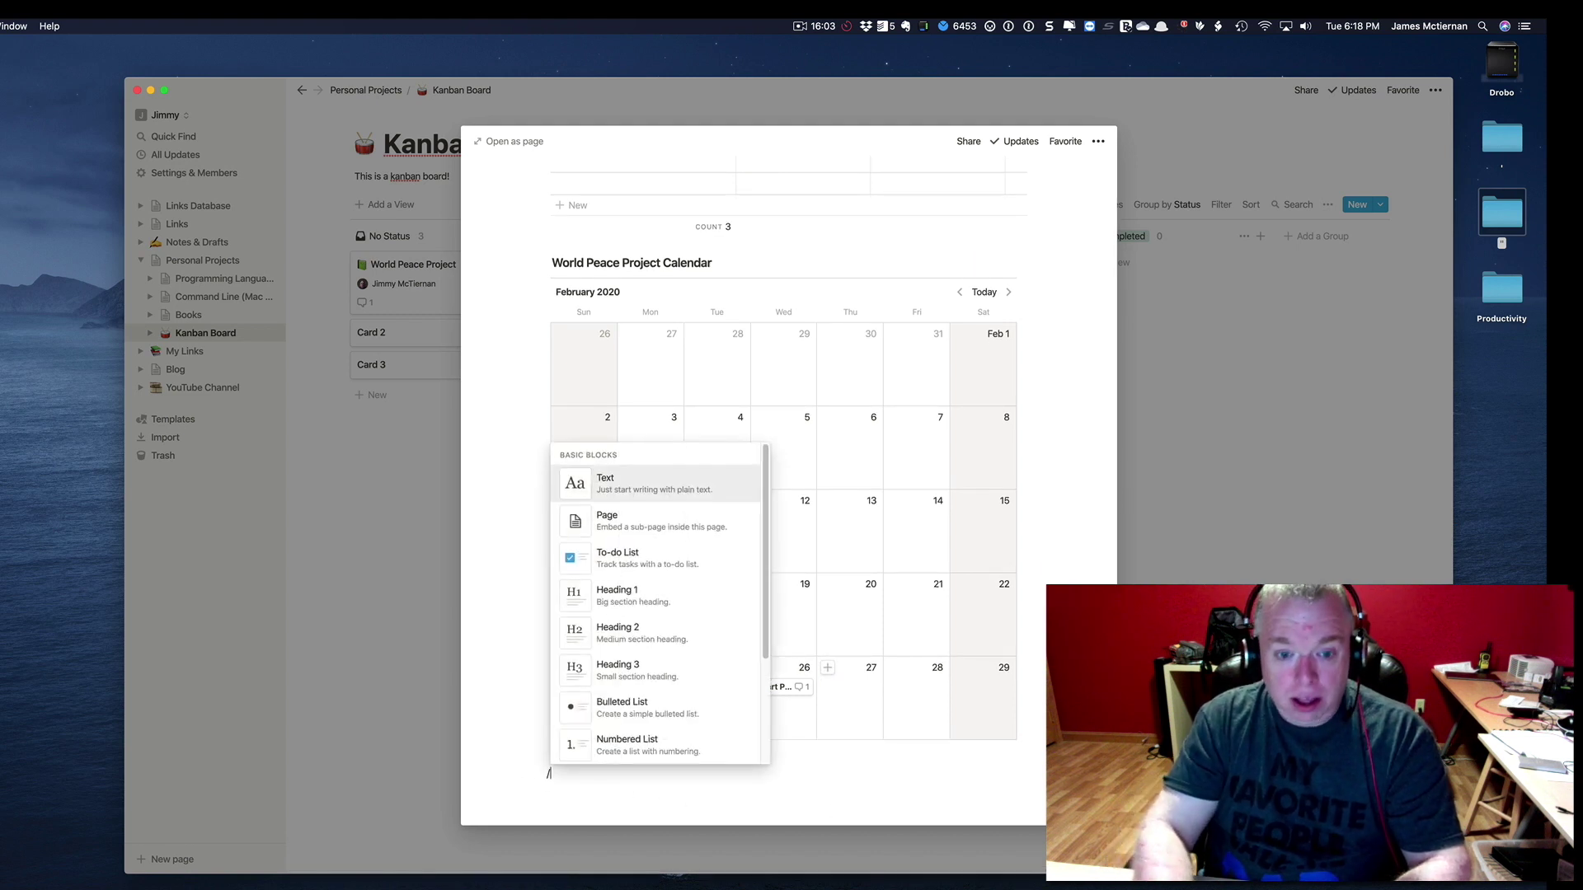
type("board")
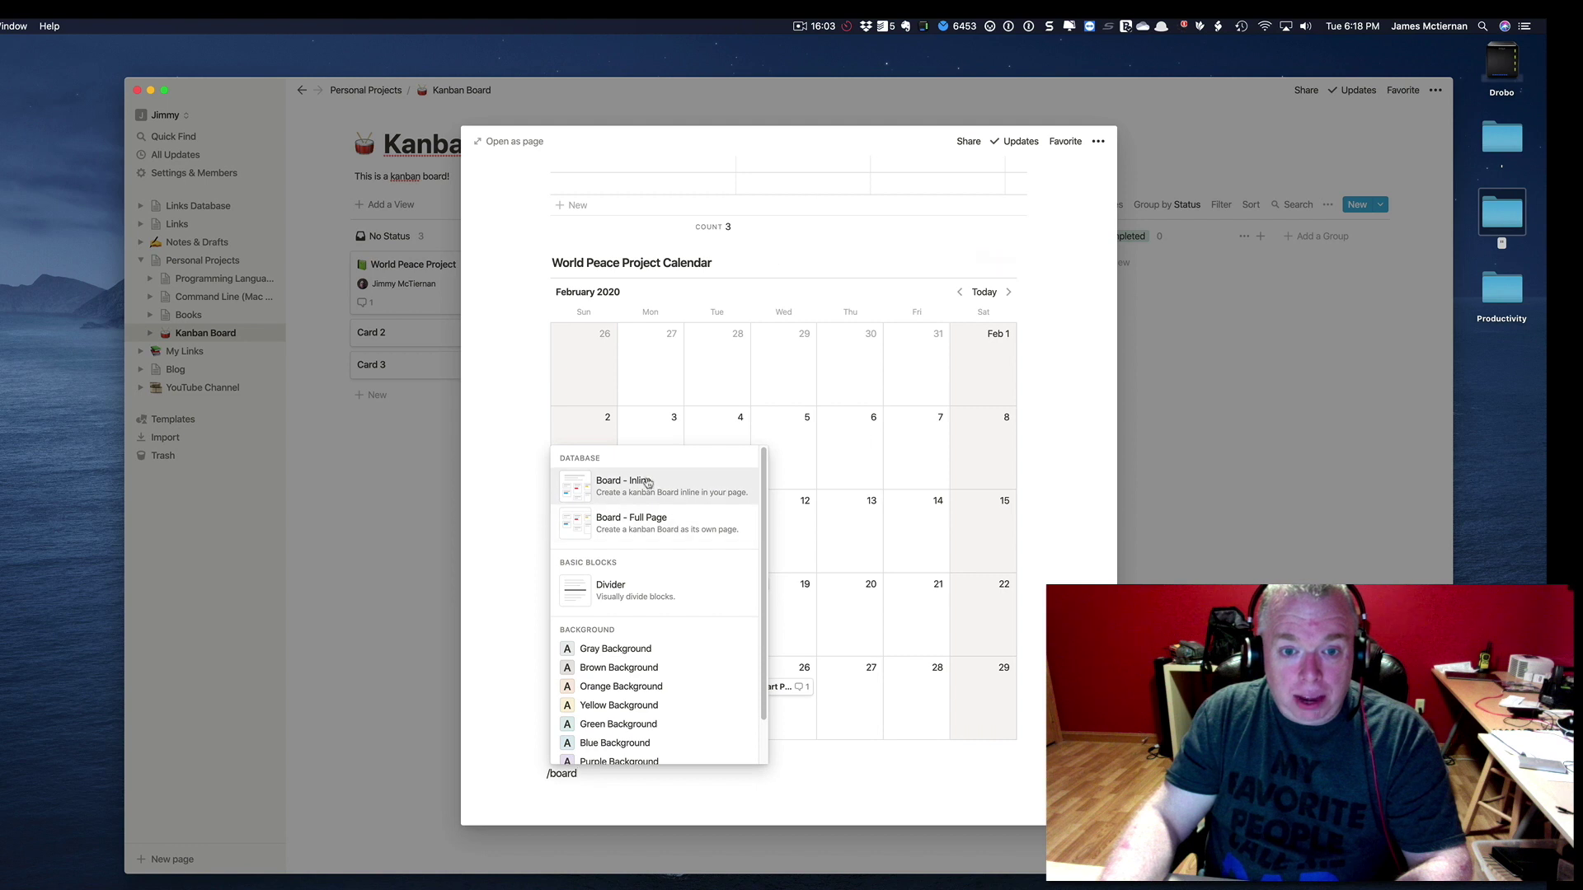
left_click(648, 483)
scroll(858, 693, "down", 4)
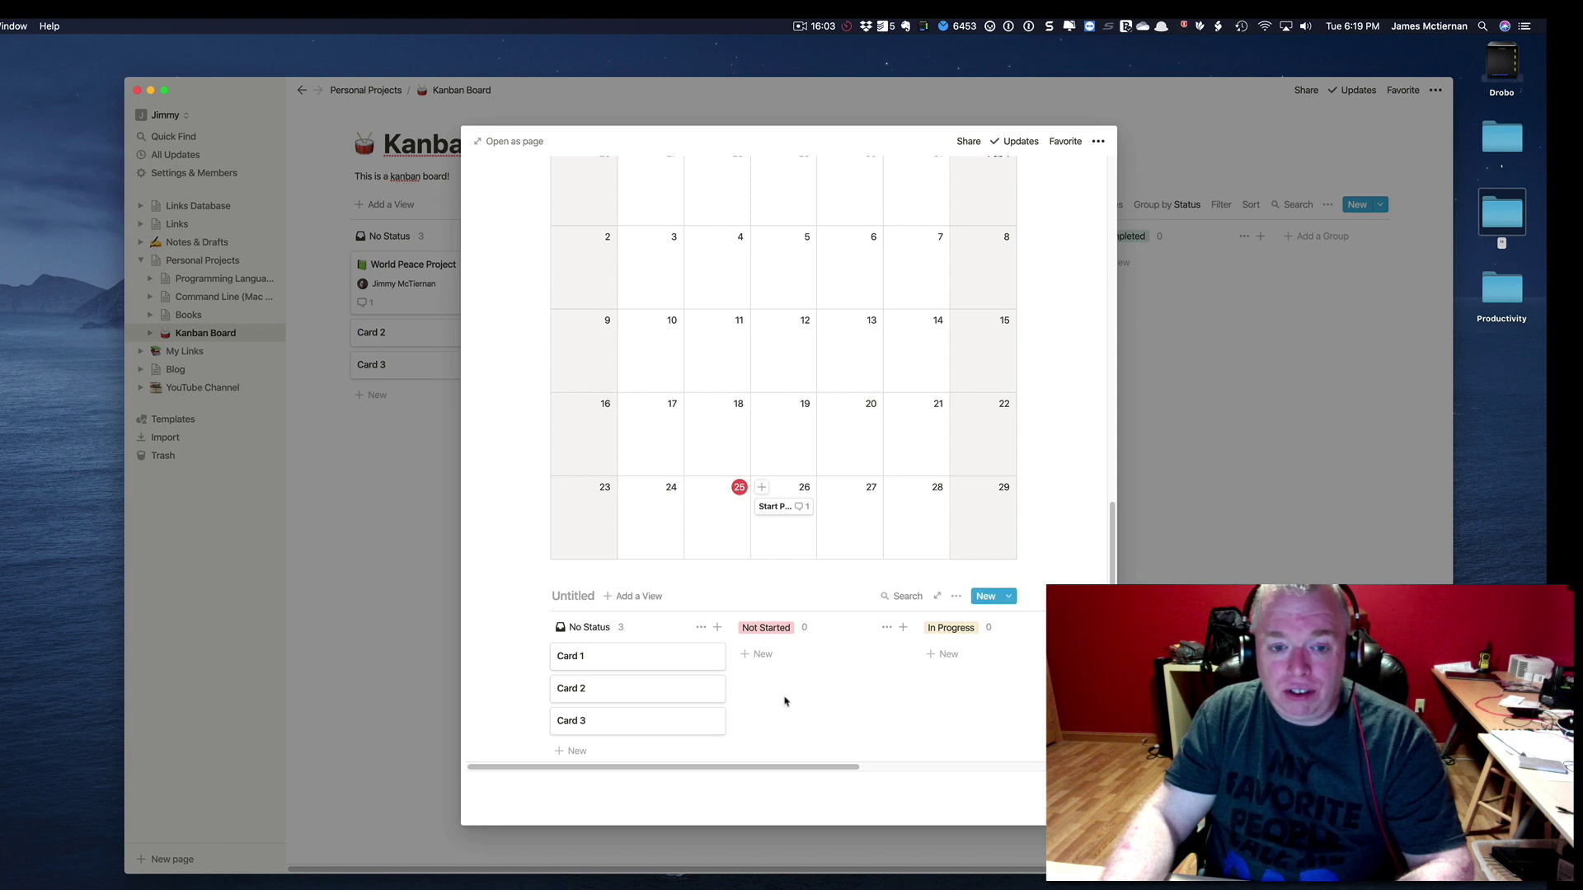
type("World Peac")
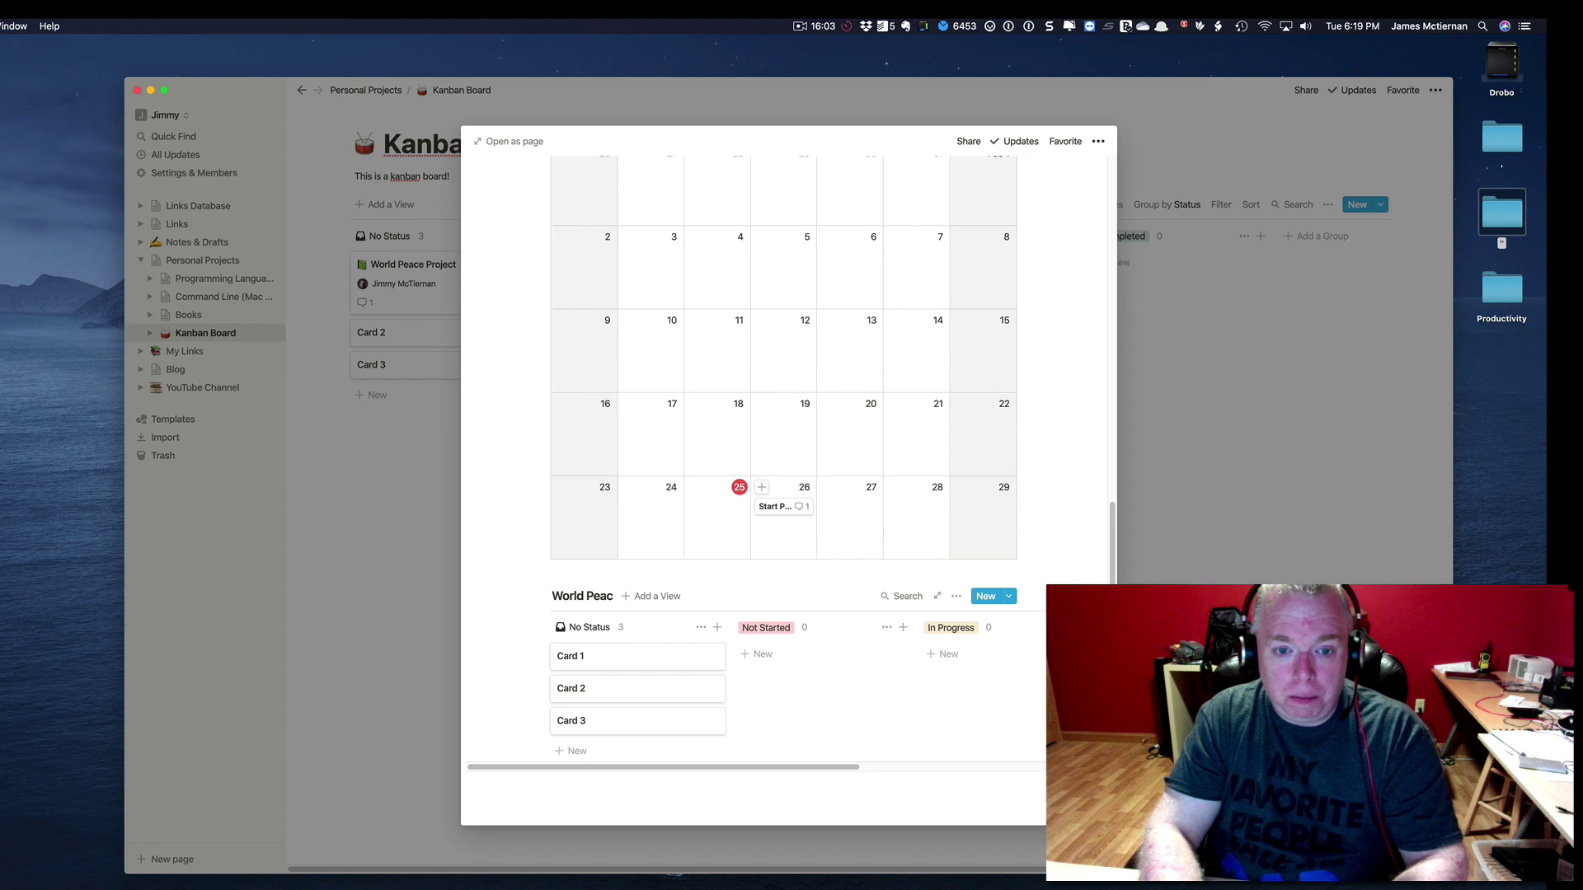
type("e Task Status")
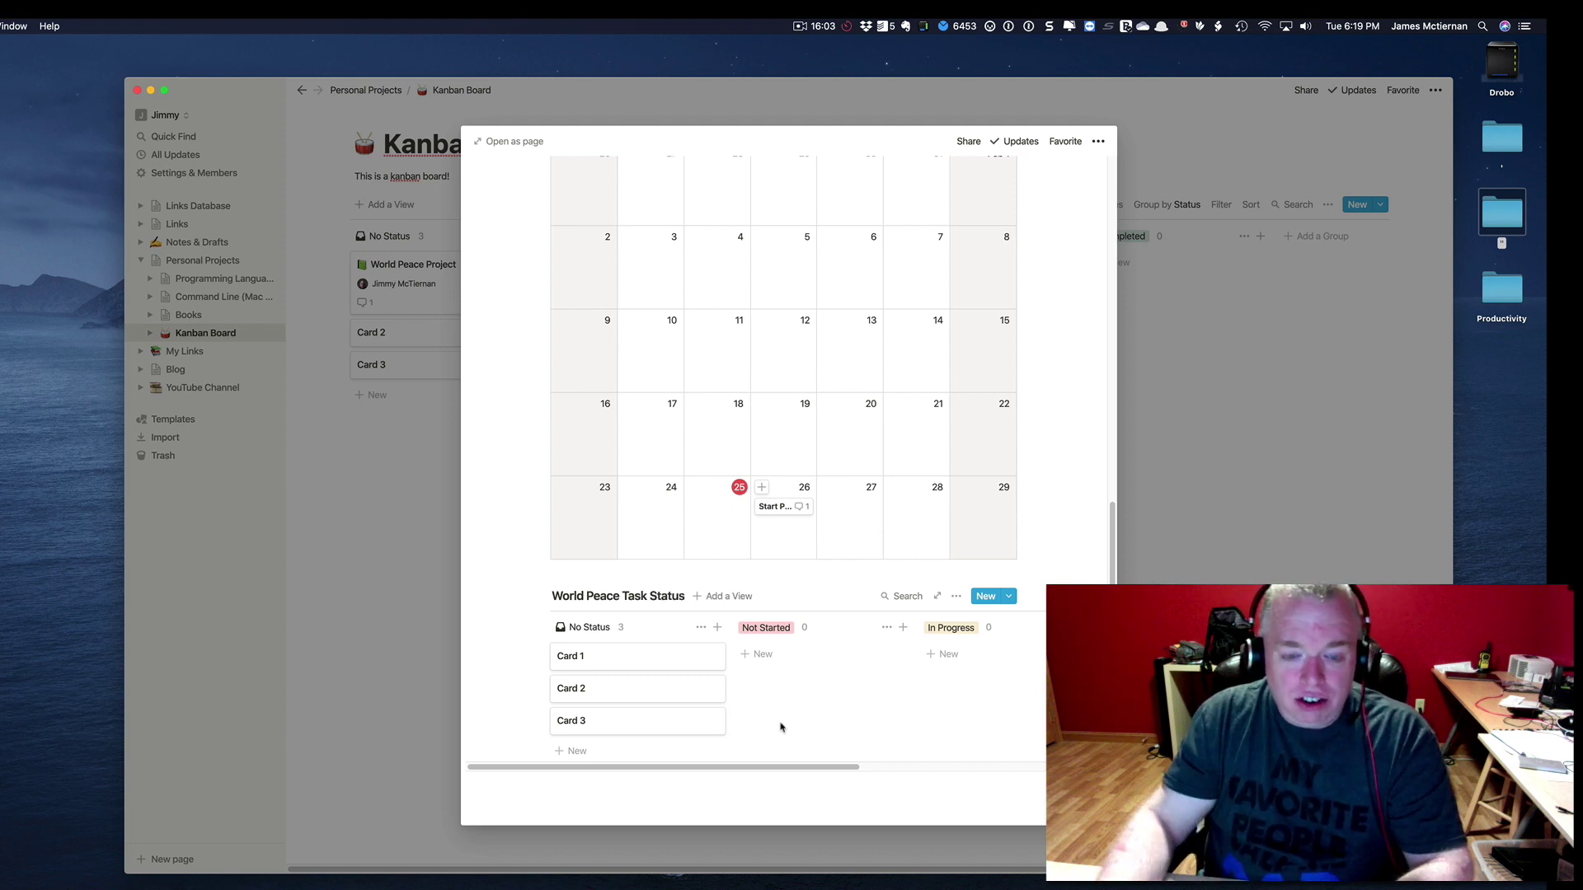
left_click(644, 660)
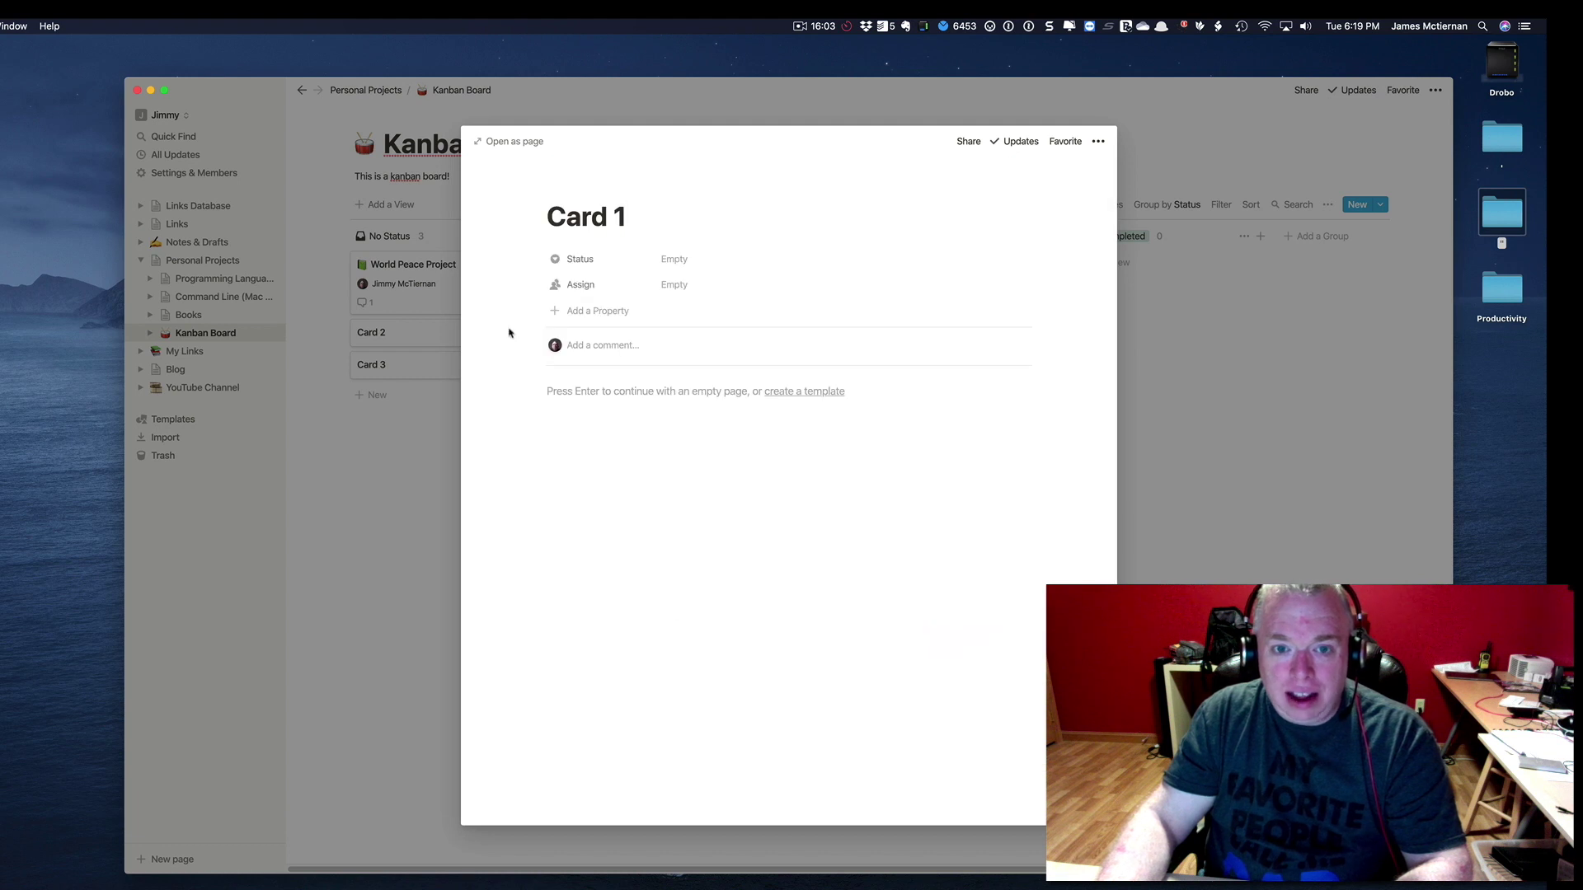
Step: Rename Card 1 to 'Define Requirements' and set its status to In Progress
key("BackSpace")
key("BackSpace")
key("BackSpace")
key("BackSpace")
key("BackSpace")
key("BackSpace")
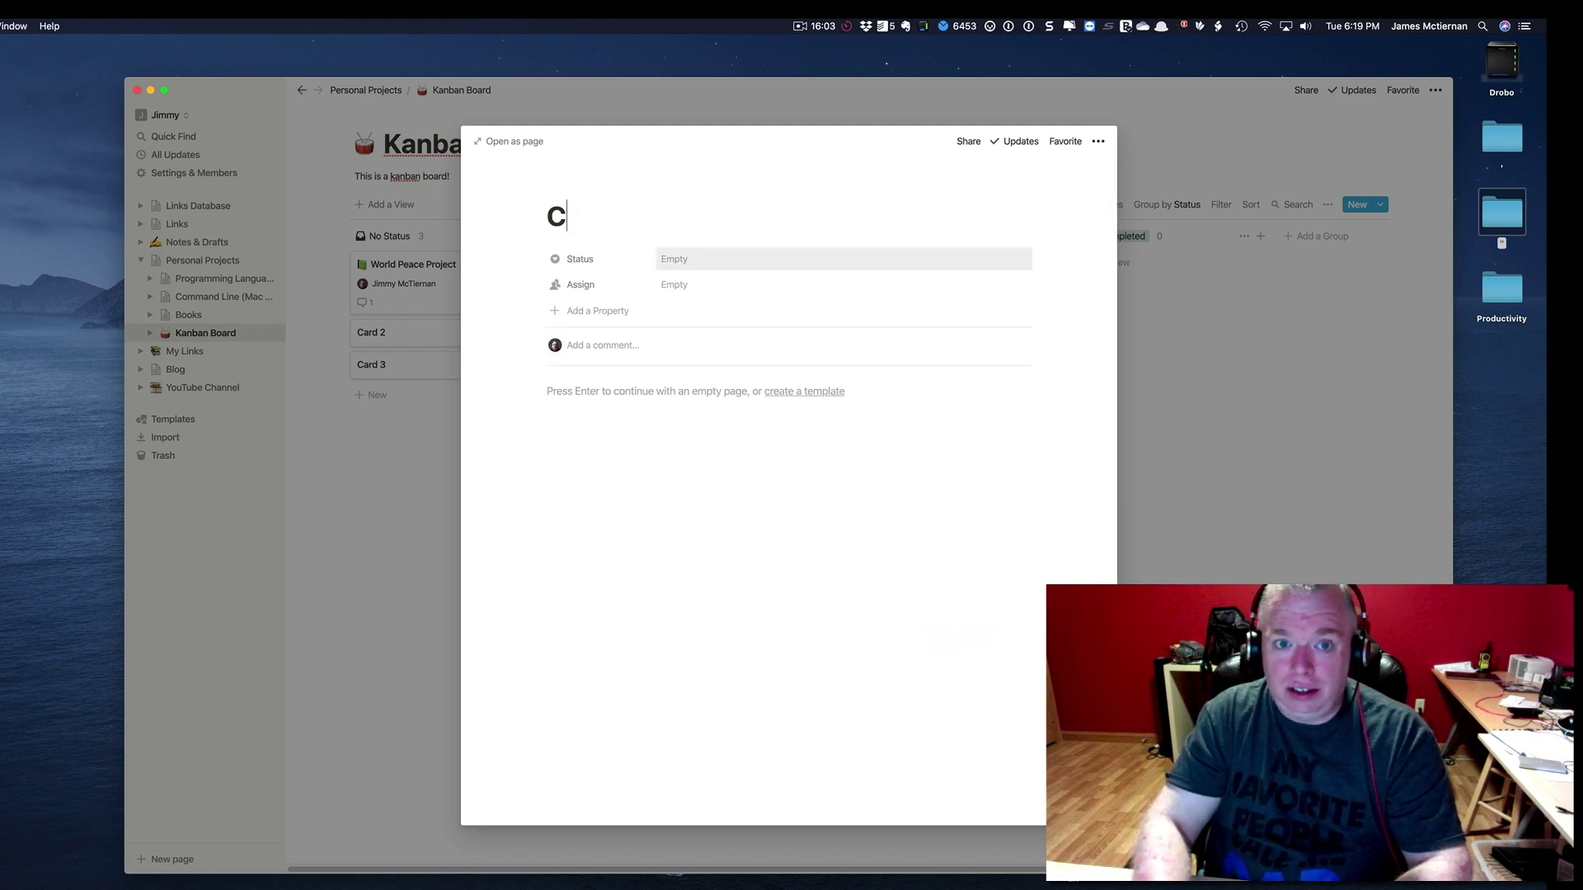
type("Define ")
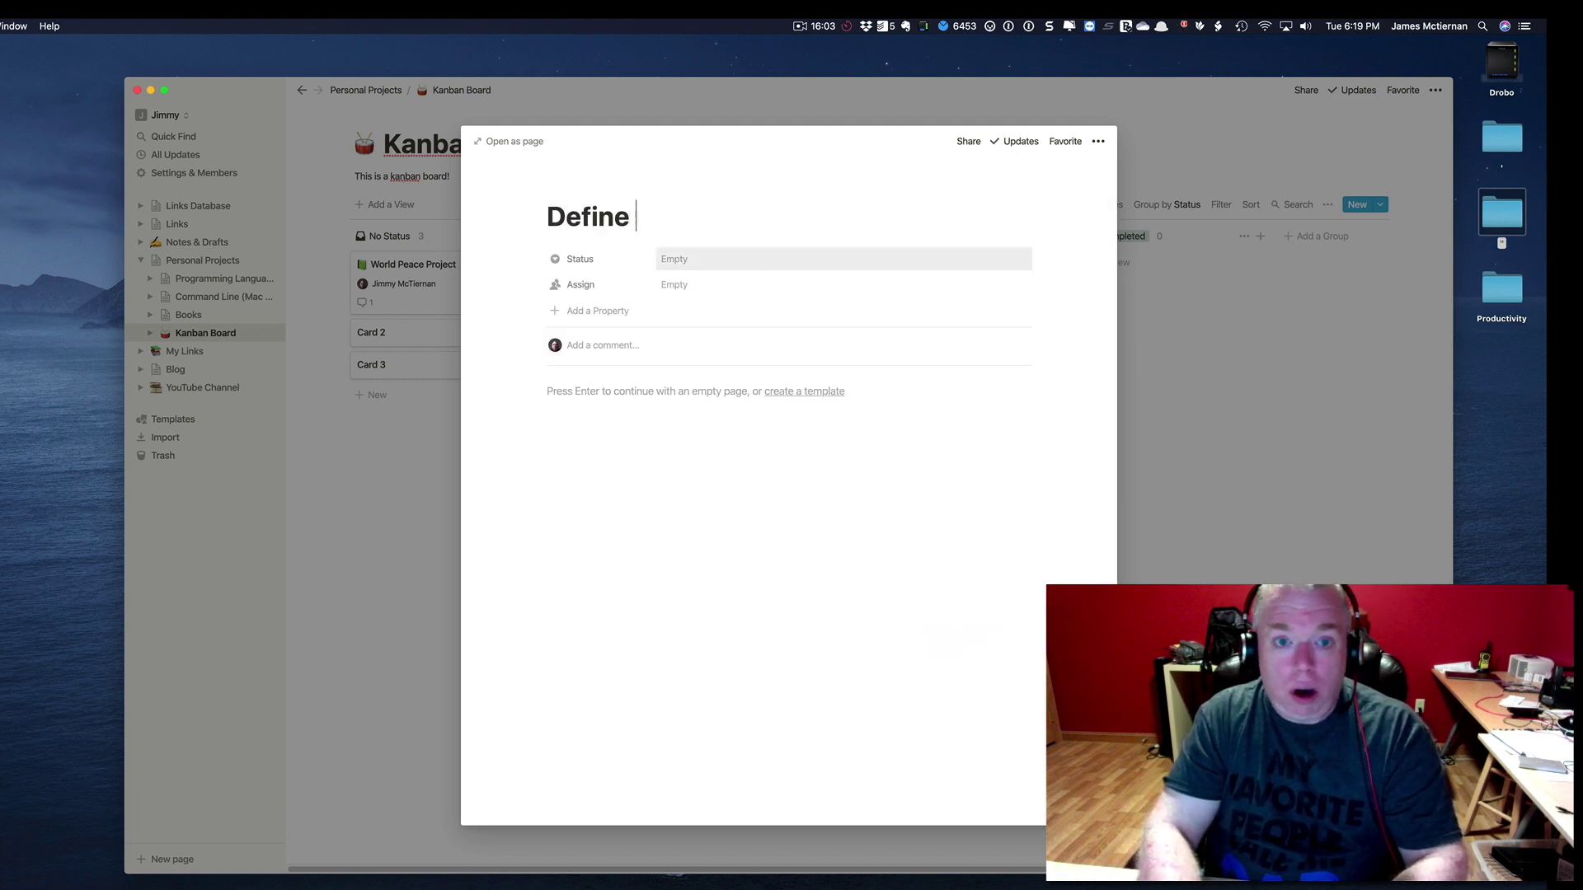
type("Requirements")
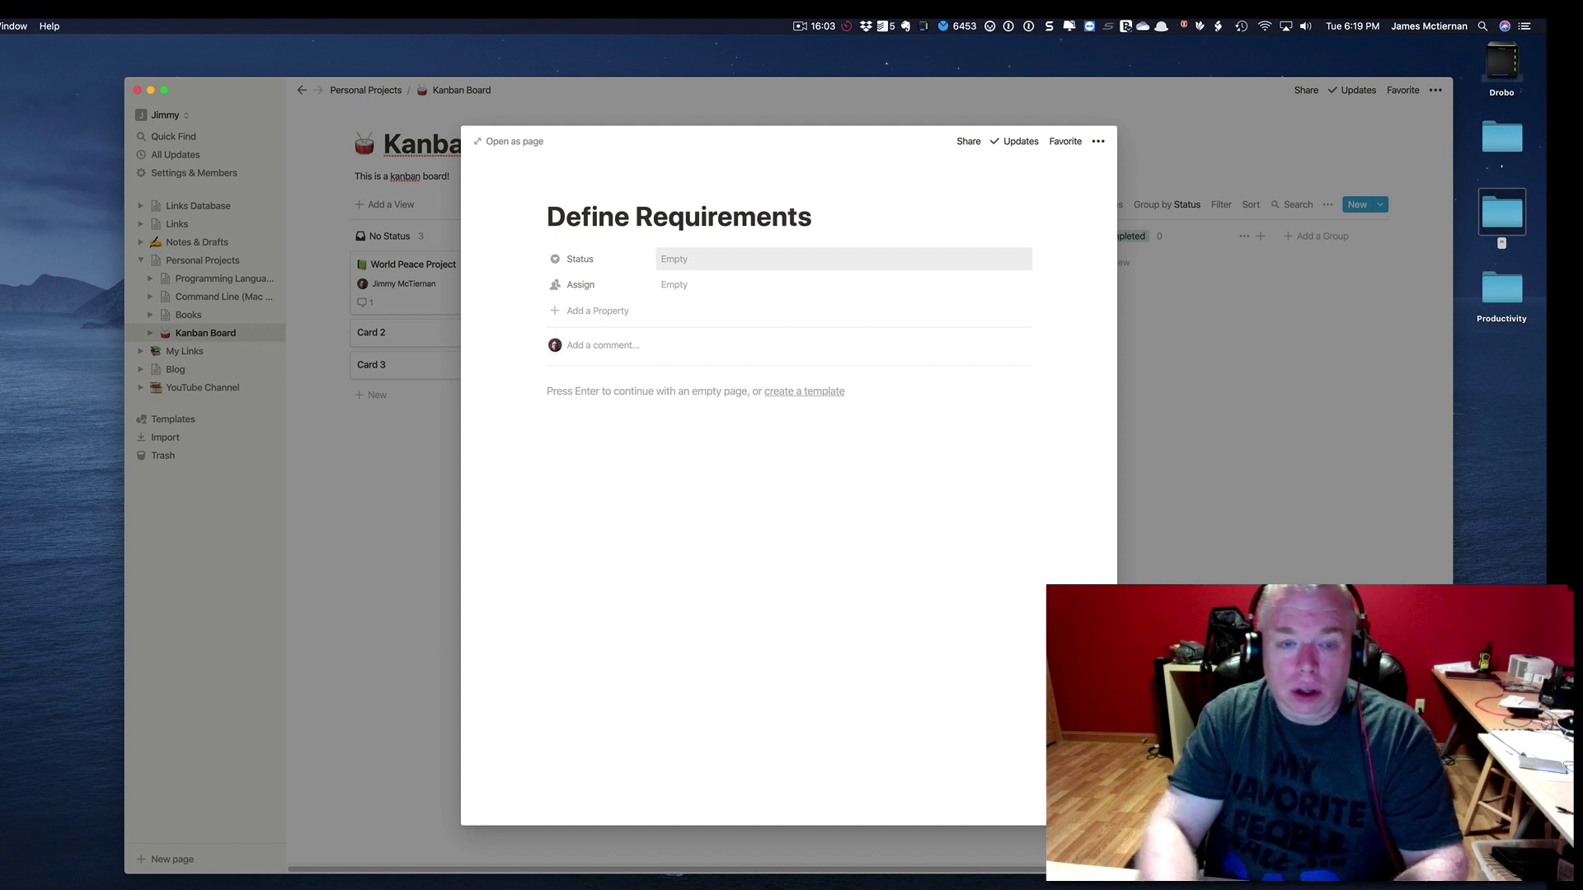
left_click(747, 271)
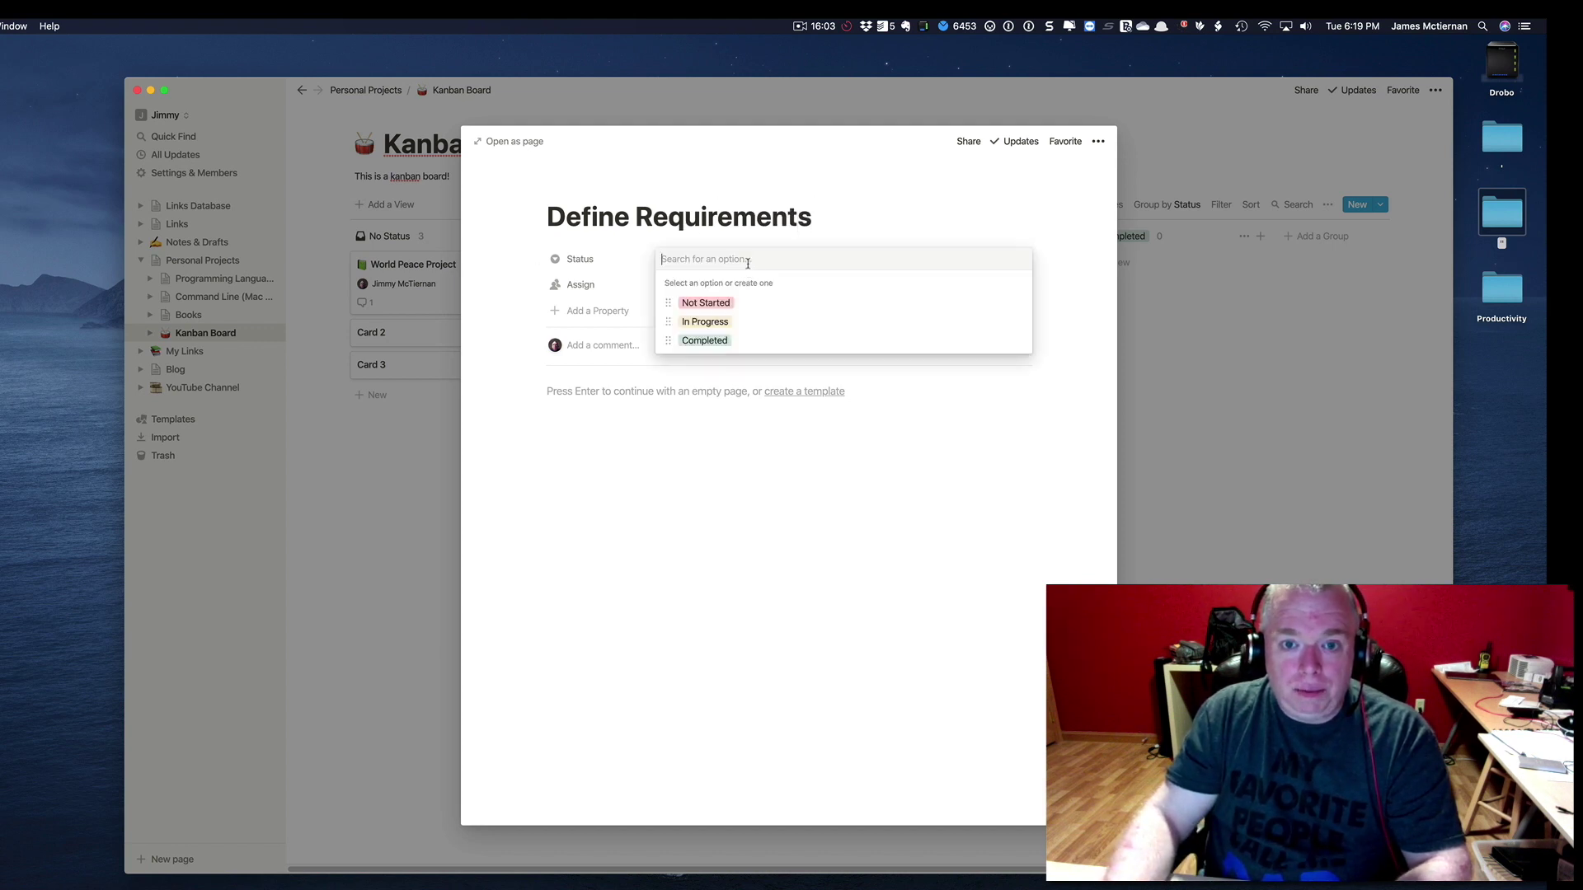
left_click_drag(709, 321, 730, 309)
left_click(730, 305)
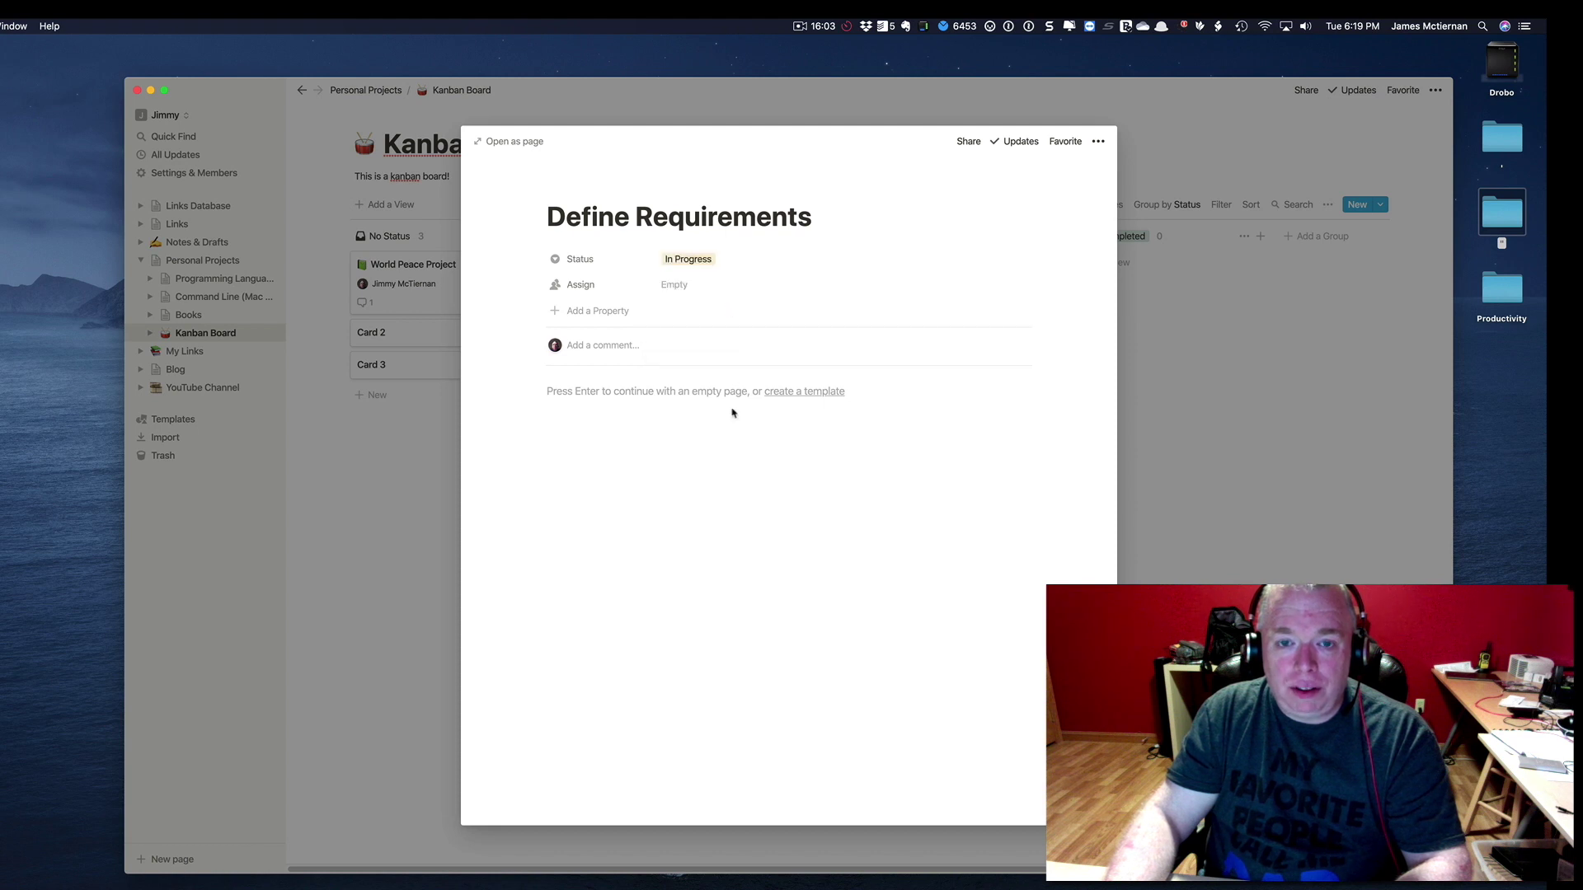
Step: Assign Define Requirements to the only listed person and close the task page
left_click(673, 286)
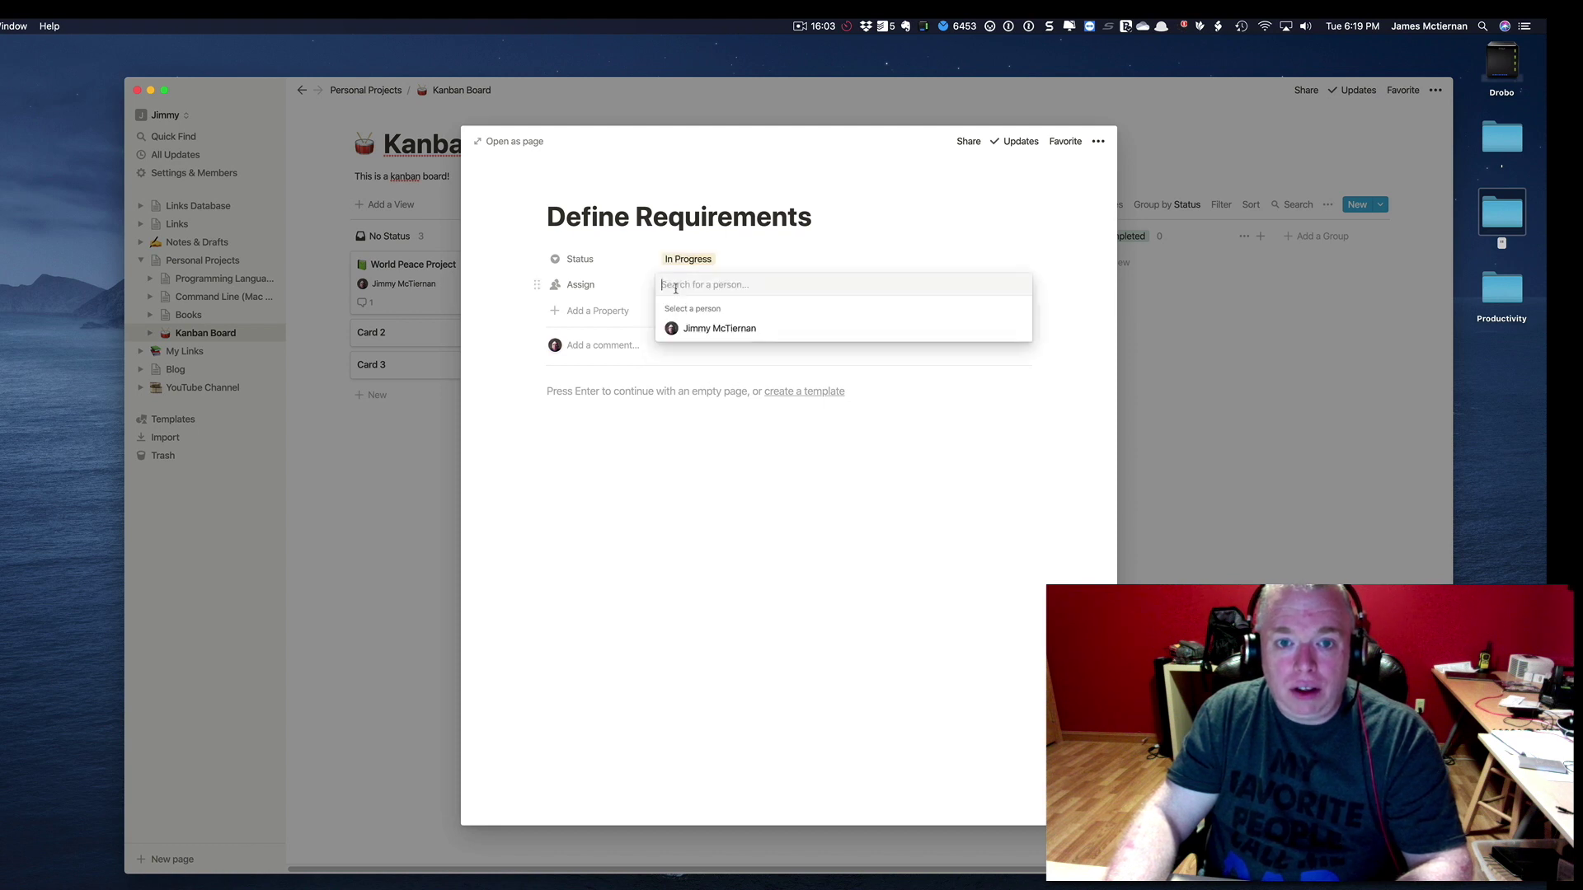
left_click(696, 330)
left_click(728, 507)
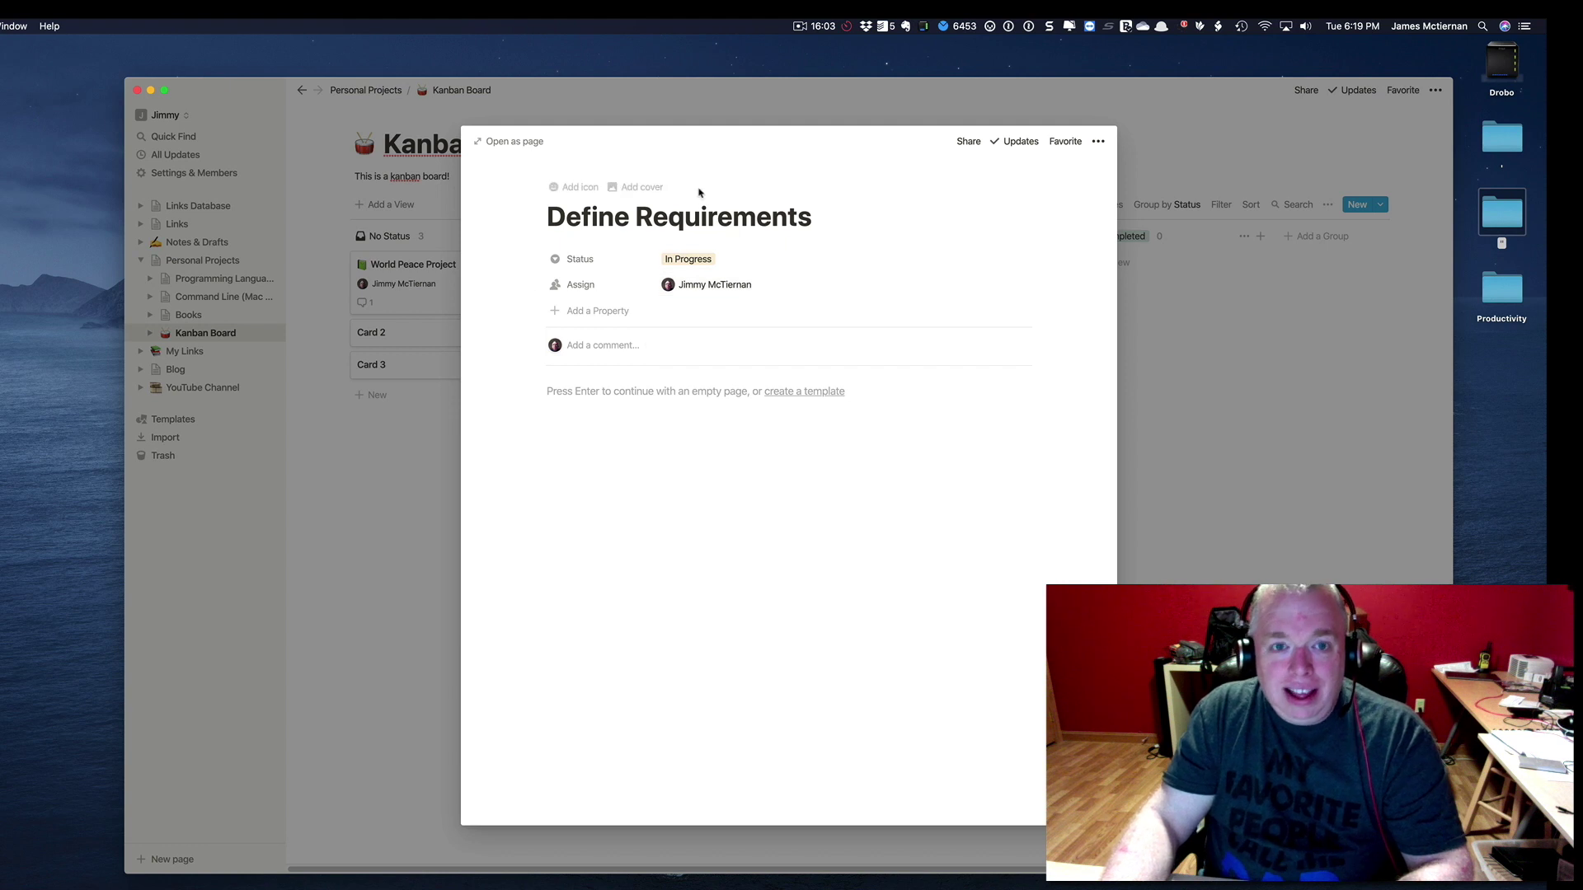
left_click(1183, 361)
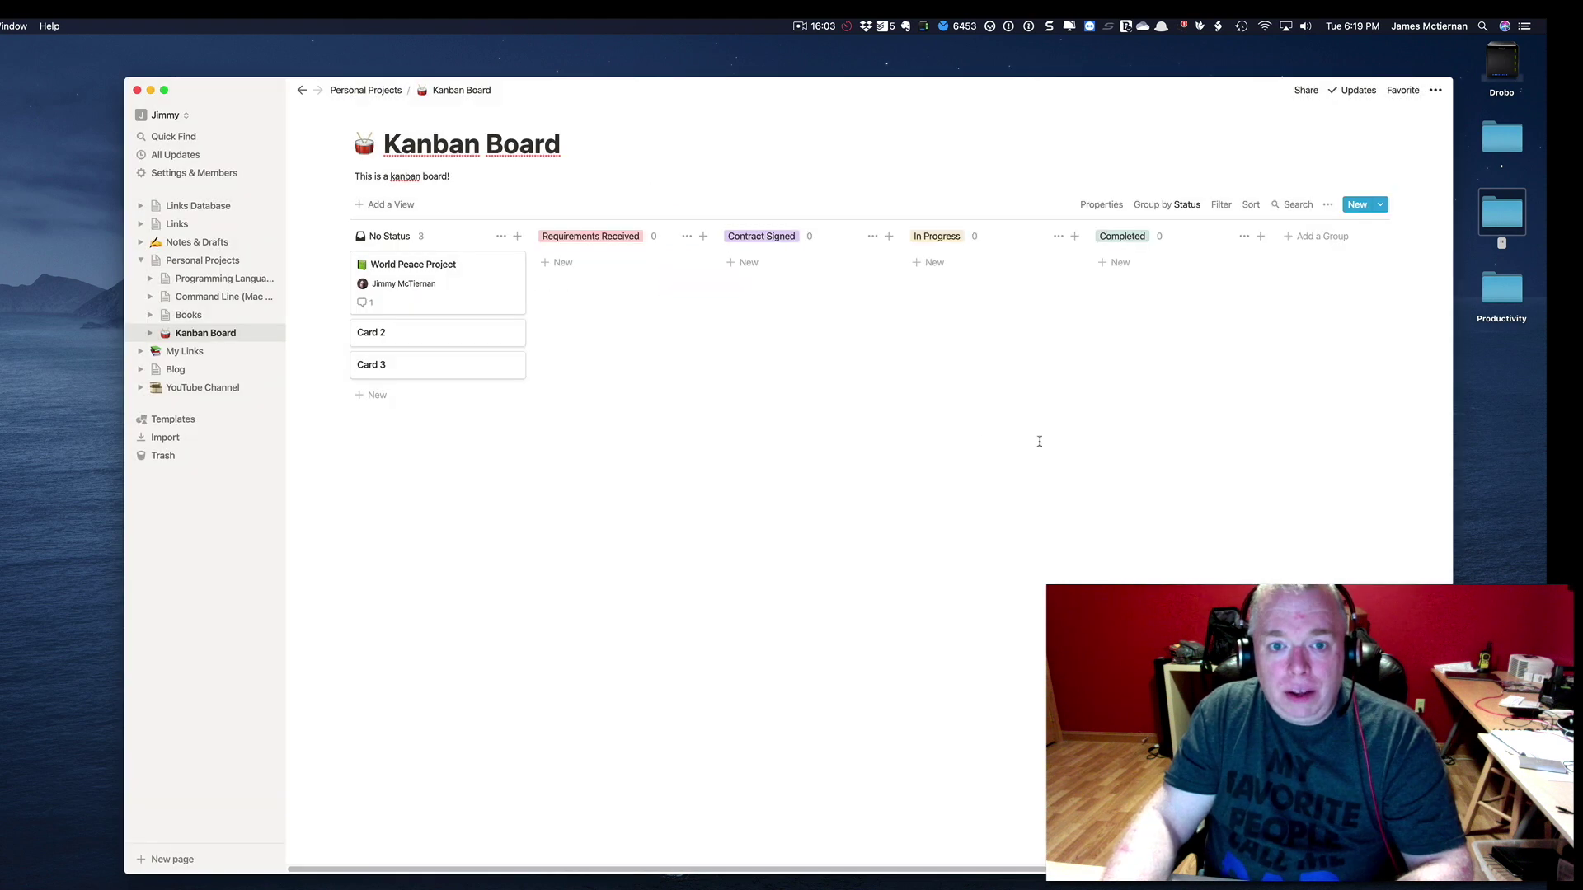
left_click(446, 296)
scroll(781, 530, "down", 10)
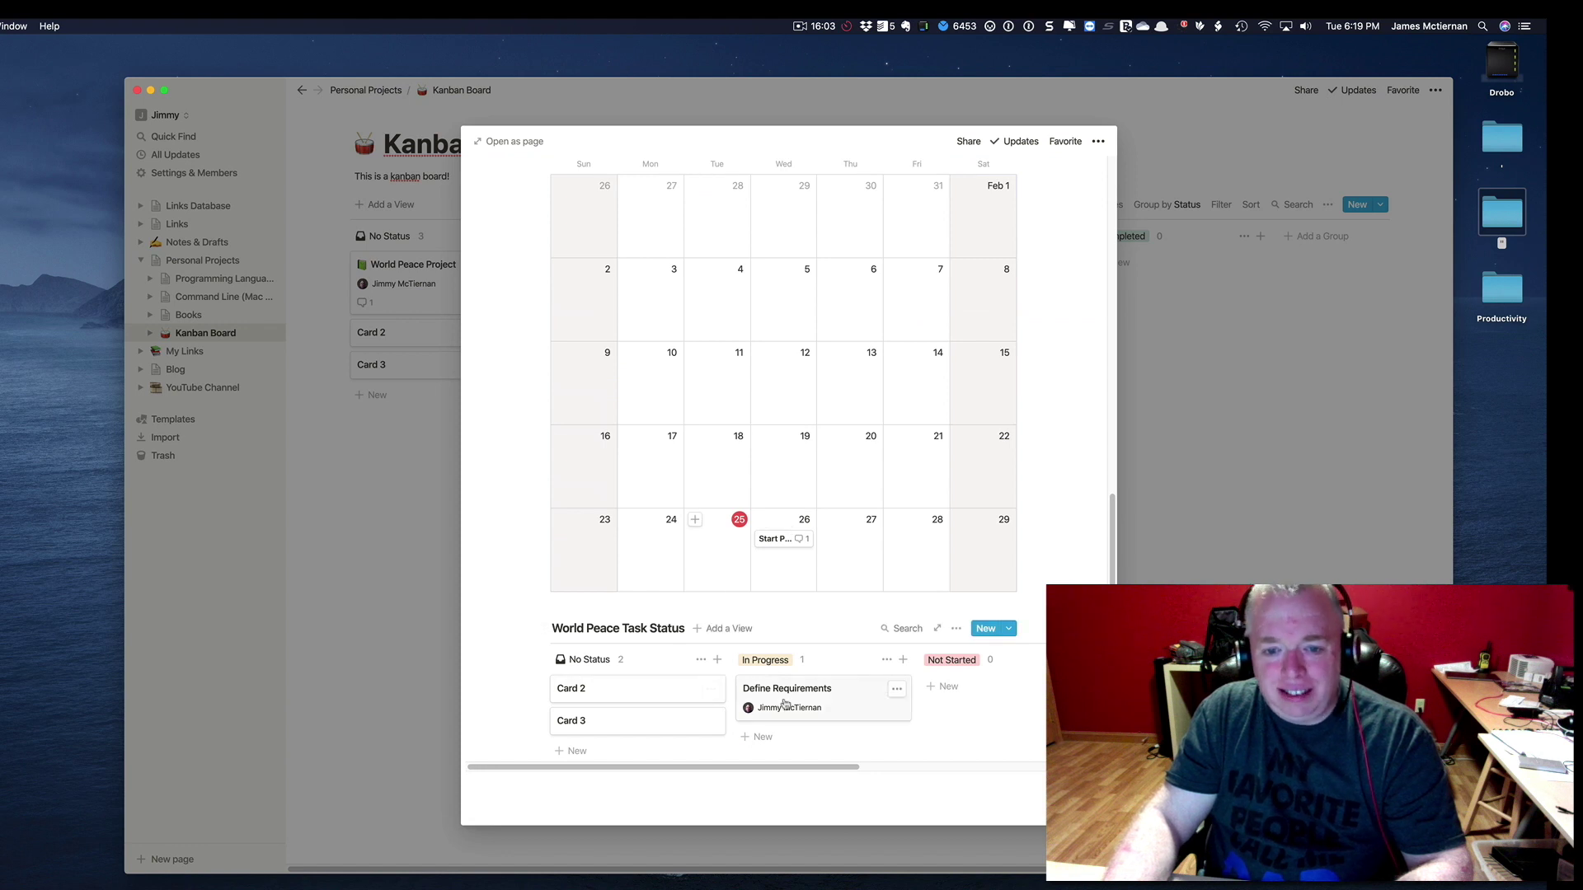
scroll(825, 347, "up", 10)
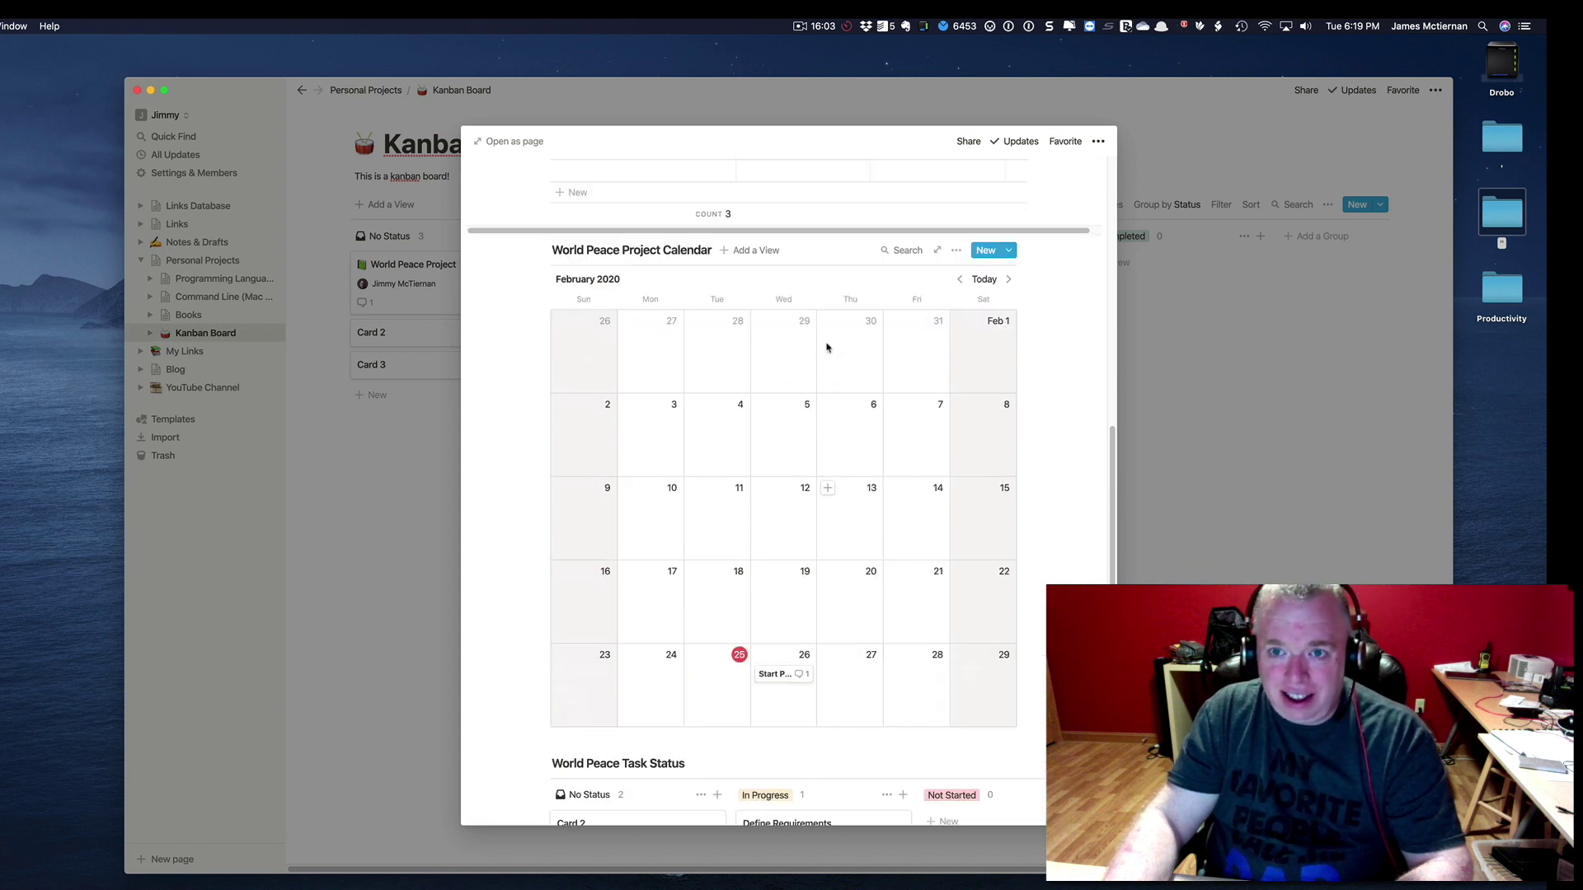
scroll(827, 347, "up", 2)
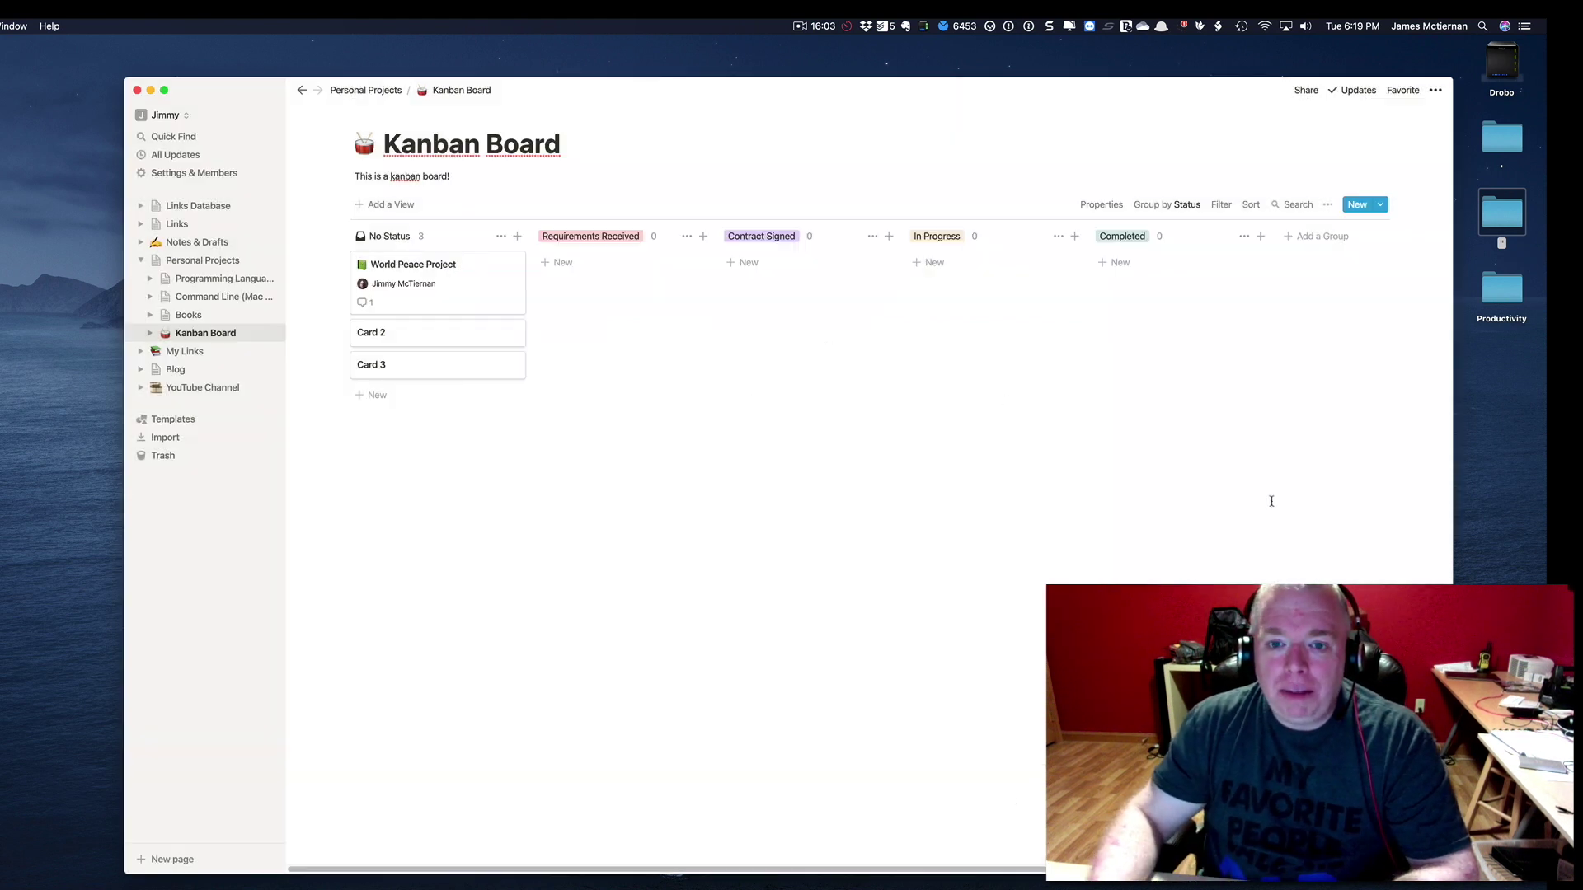
left_click(1245, 492)
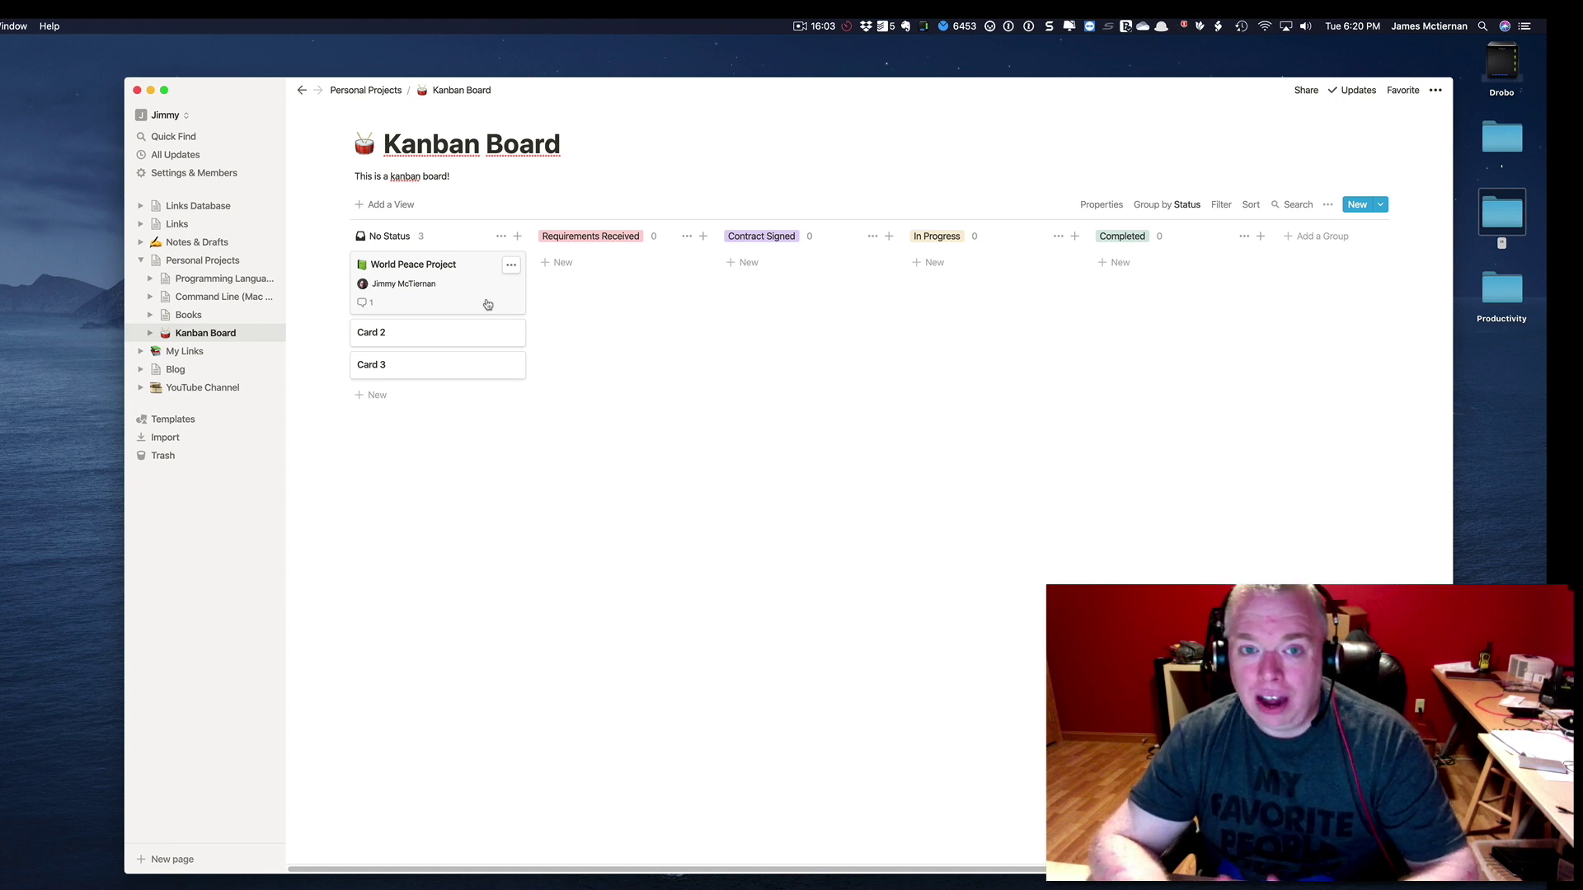
left_click(441, 285)
scroll(647, 593, "down", 10)
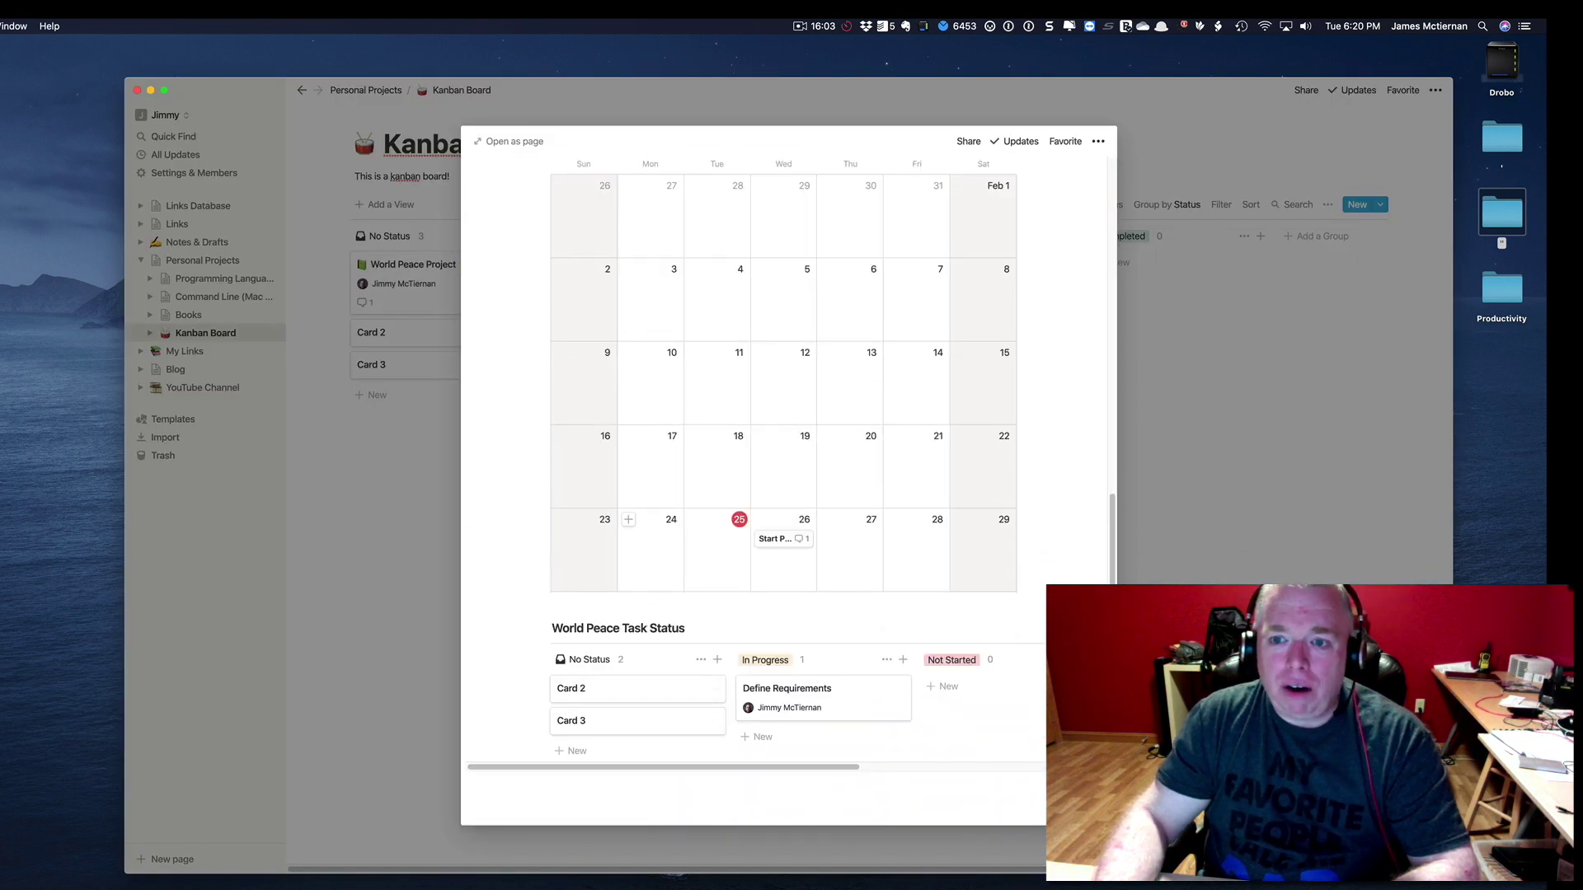
key("Escape")
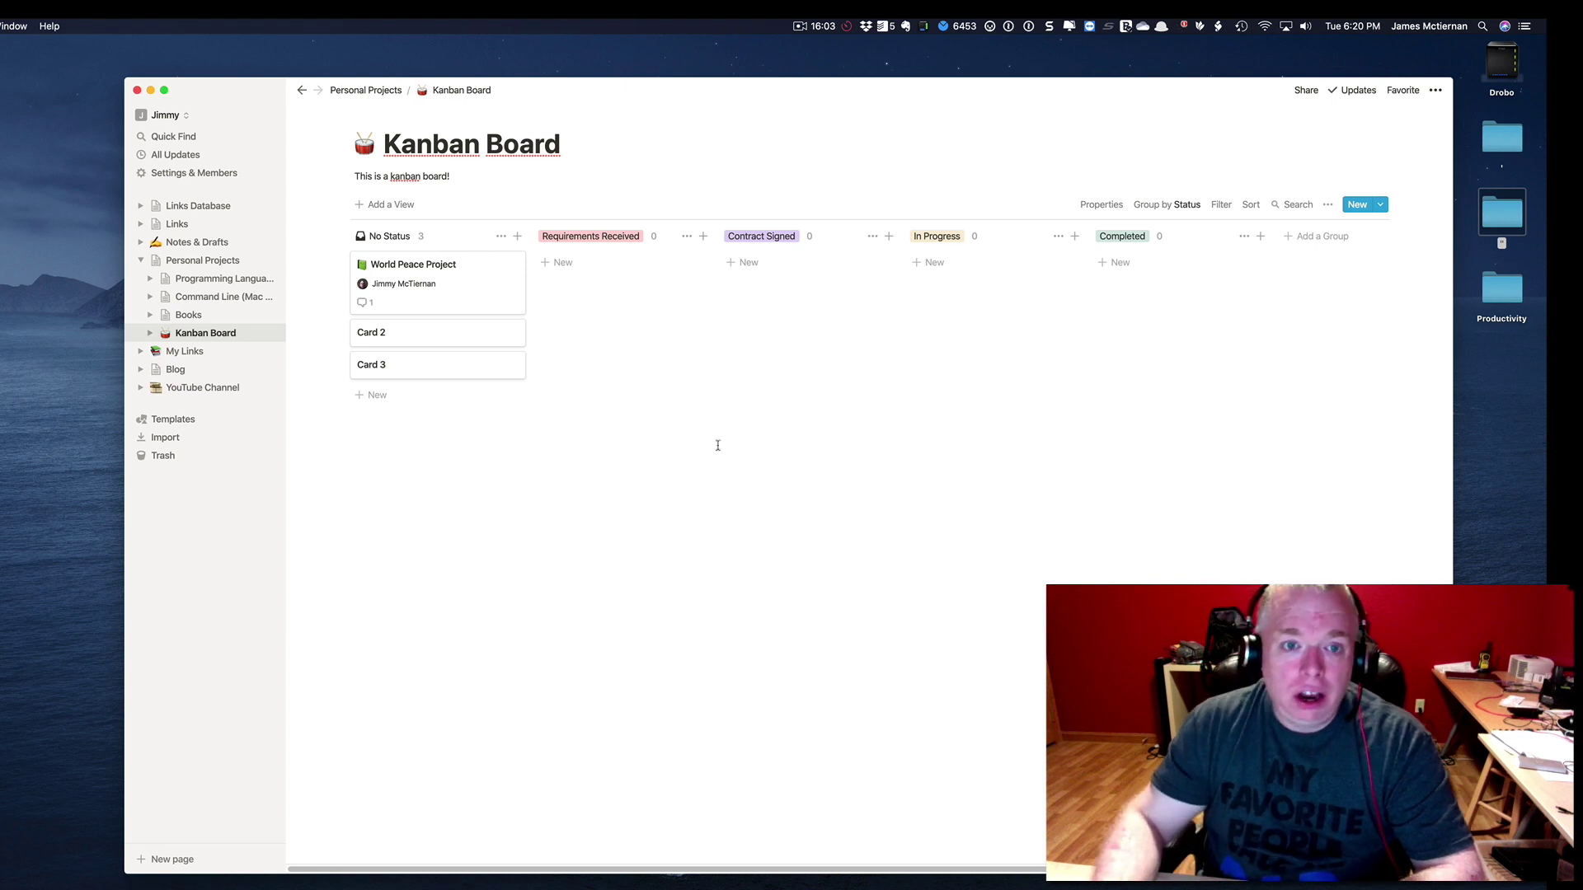
Step: Drag the World Peace Project card from No Status into the Contract Signed column
left_click_drag(486, 278, 767, 301)
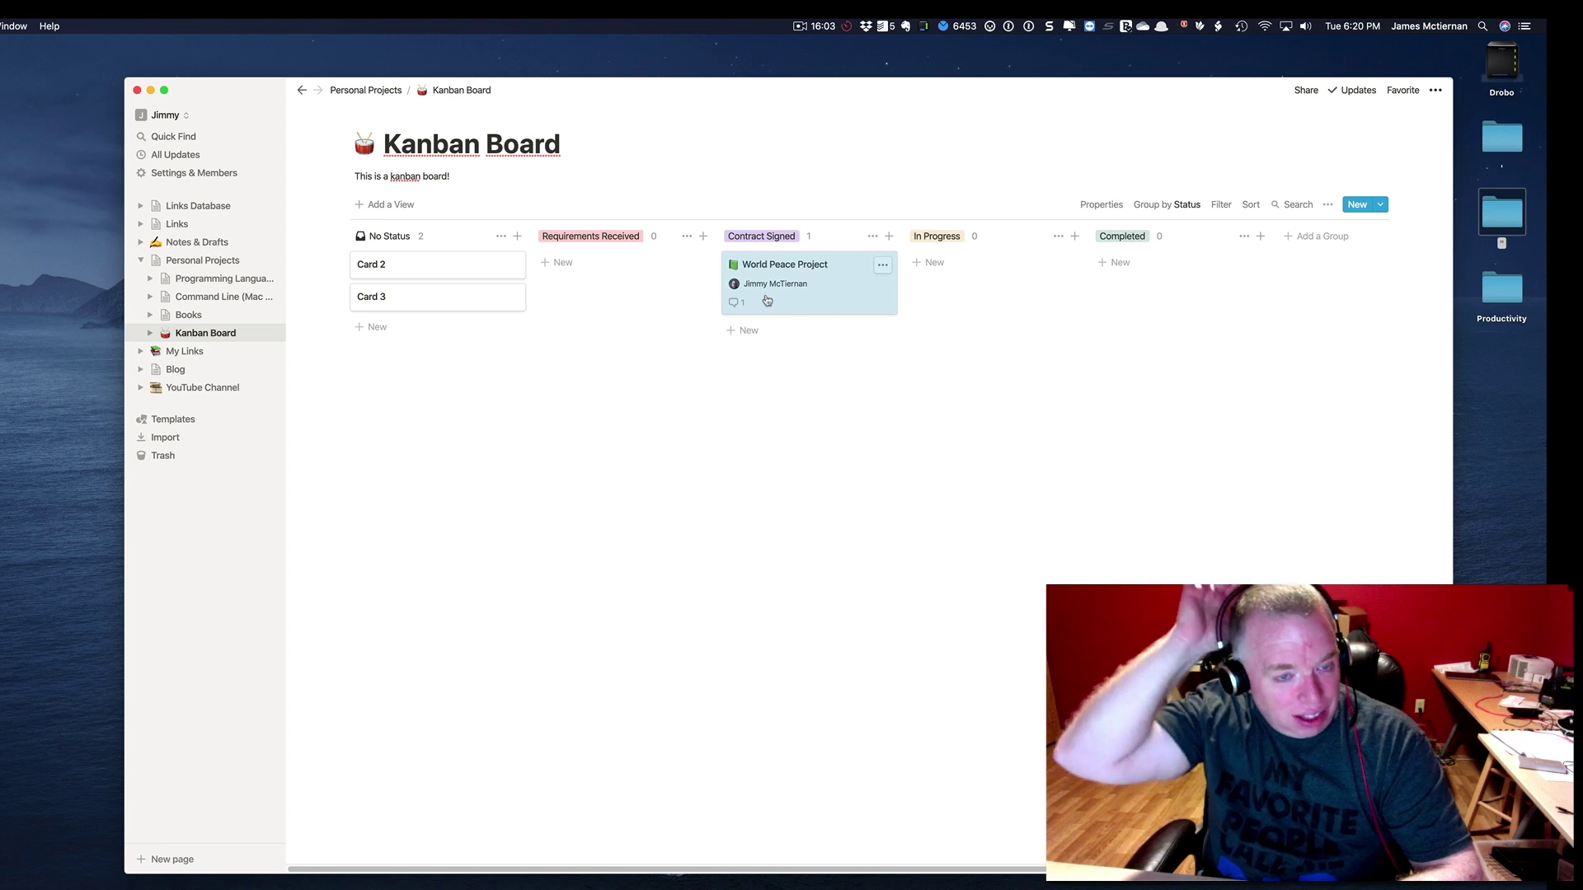